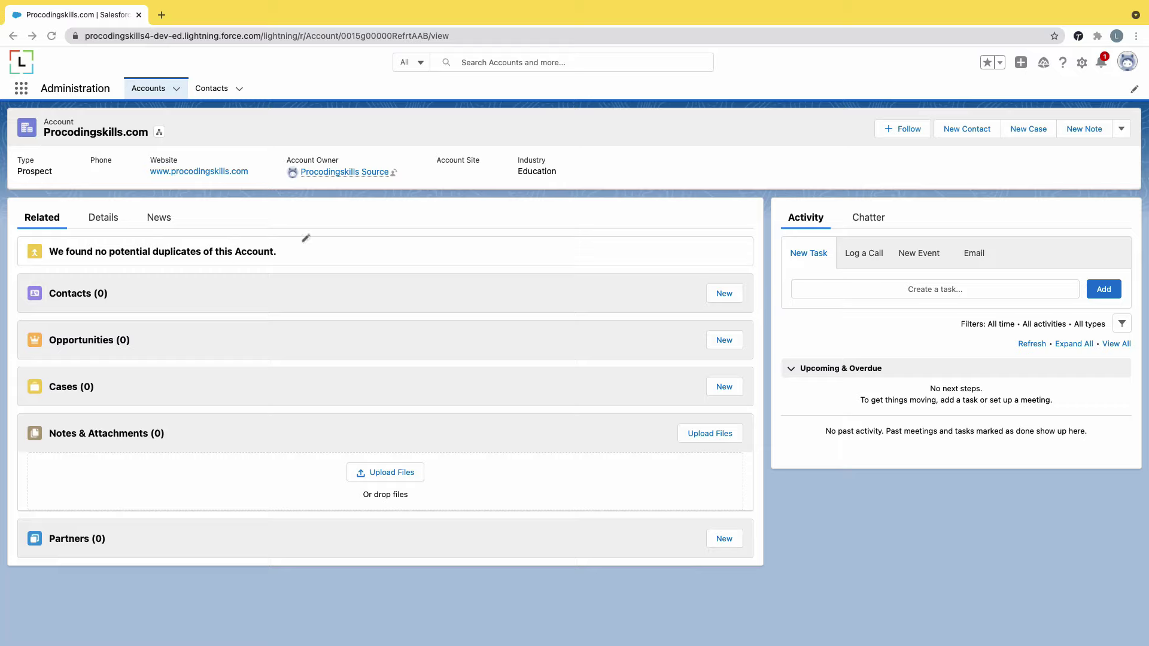
Handwrite 'MP Look' in red, then draw an account ellipse and two contact boxes
mouse_move(301, 241)
mouse_down()
mouse_move(298, 276)
mouse_move(318, 226)
mouse_move(322, 272)
mouse_move(338, 235)
mouse_move(360, 224)
mouse_move(349, 258)
mouse_up()
mouse_move(263, 304)
mouse_down()
mouse_move(251, 367)
mouse_move(308, 335)
mouse_move(299, 362)
mouse_move(327, 339)
mouse_move(353, 358)
mouse_move(356, 308)
mouse_move(368, 358)
mouse_up()
drag(402, 299, 391, 341)
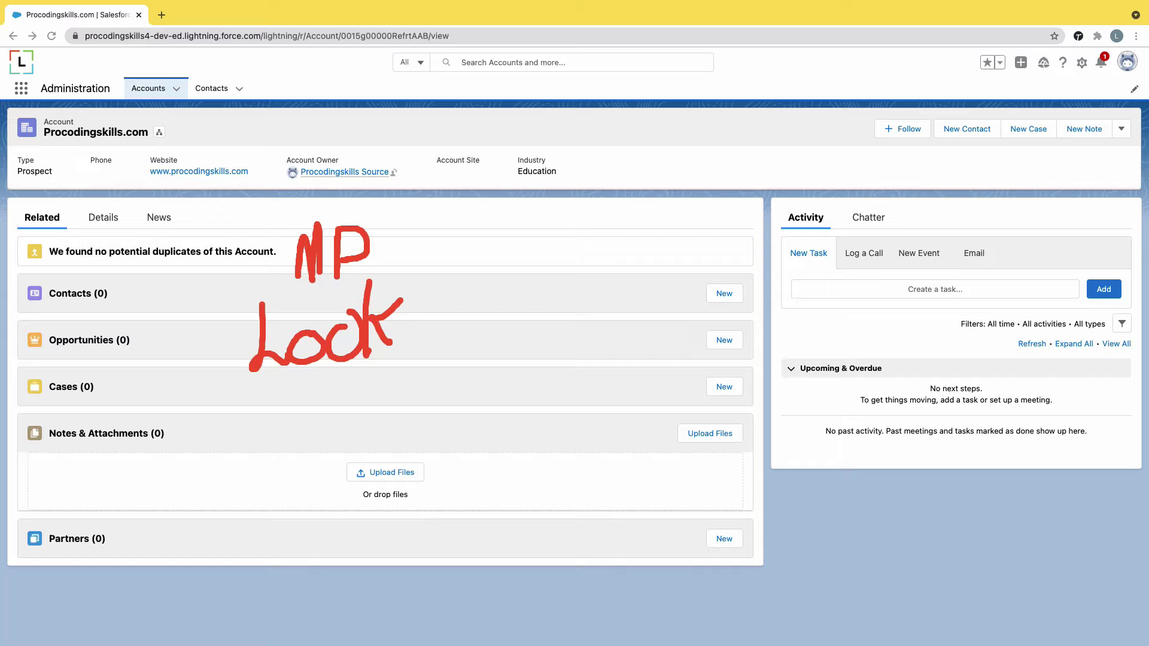
mouse_move(518, 176)
mouse_down()
mouse_move(641, 286)
mouse_move(683, 272)
mouse_up()
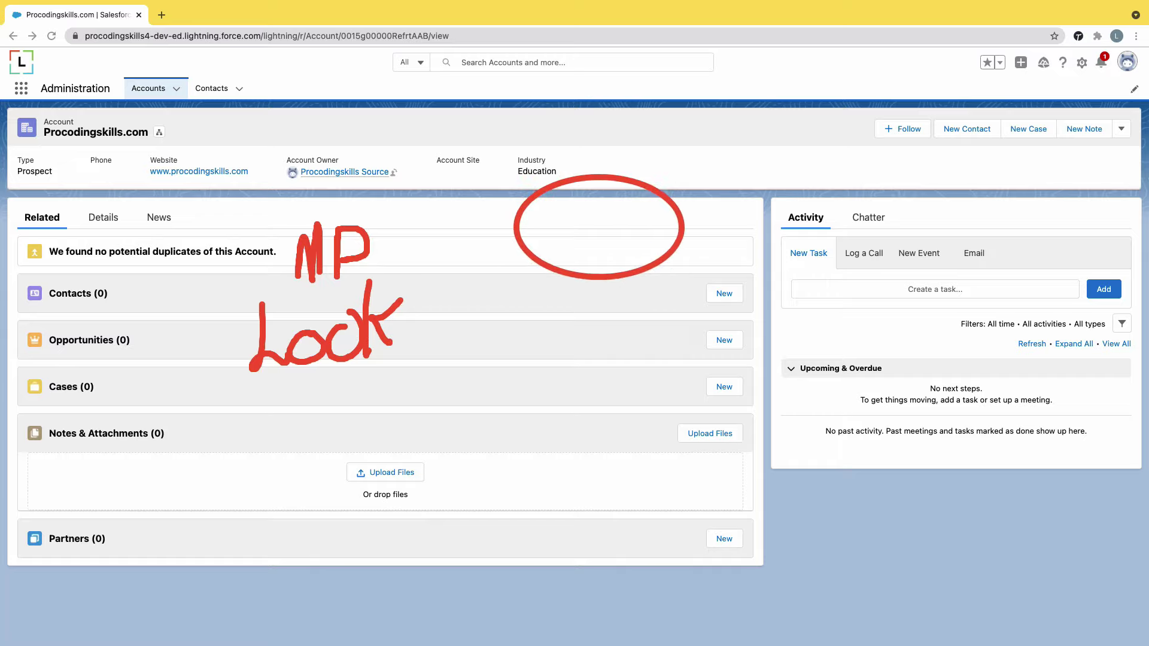
mouse_move(434, 412)
mouse_down()
mouse_move(606, 514)
mouse_move(611, 485)
mouse_up()
mouse_move(709, 408)
mouse_down()
mouse_move(949, 516)
mouse_move(938, 488)
mouse_up()
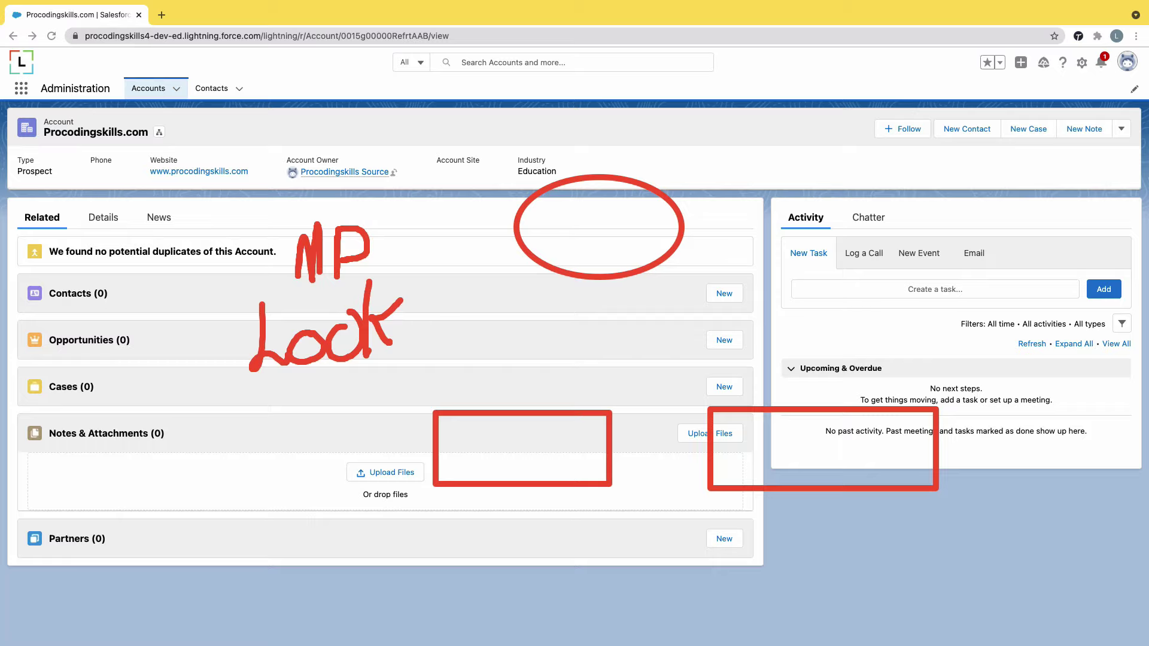
Label the shapes Account, Contact 1 and Contact 2
click(587, 224)
click(498, 438)
click(497, 444)
text(Contact 1)
click(794, 445)
click(794, 445)
text(Con)
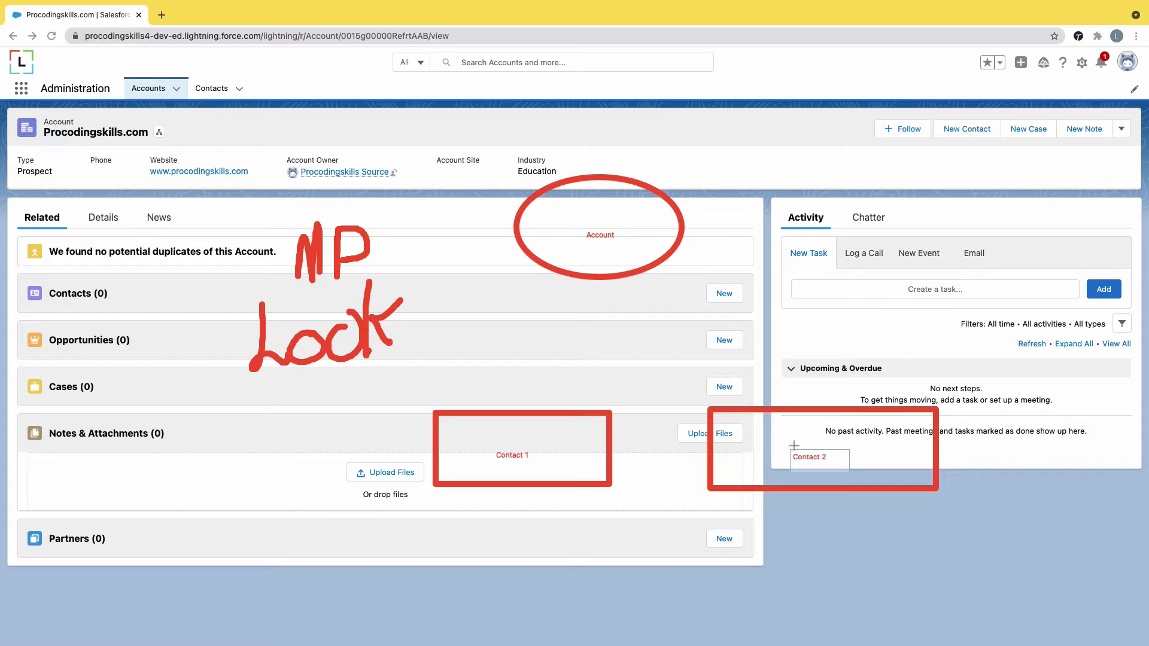
Finish the Contact 2 label and draw arrows linking both contacts to the account, with a note
click(835, 490)
mouse_move(524, 410)
mouse_down()
mouse_move(573, 271)
mouse_move(543, 290)
mouse_move(576, 286)
mouse_move(582, 303)
mouse_up()
drag(636, 272, 790, 405)
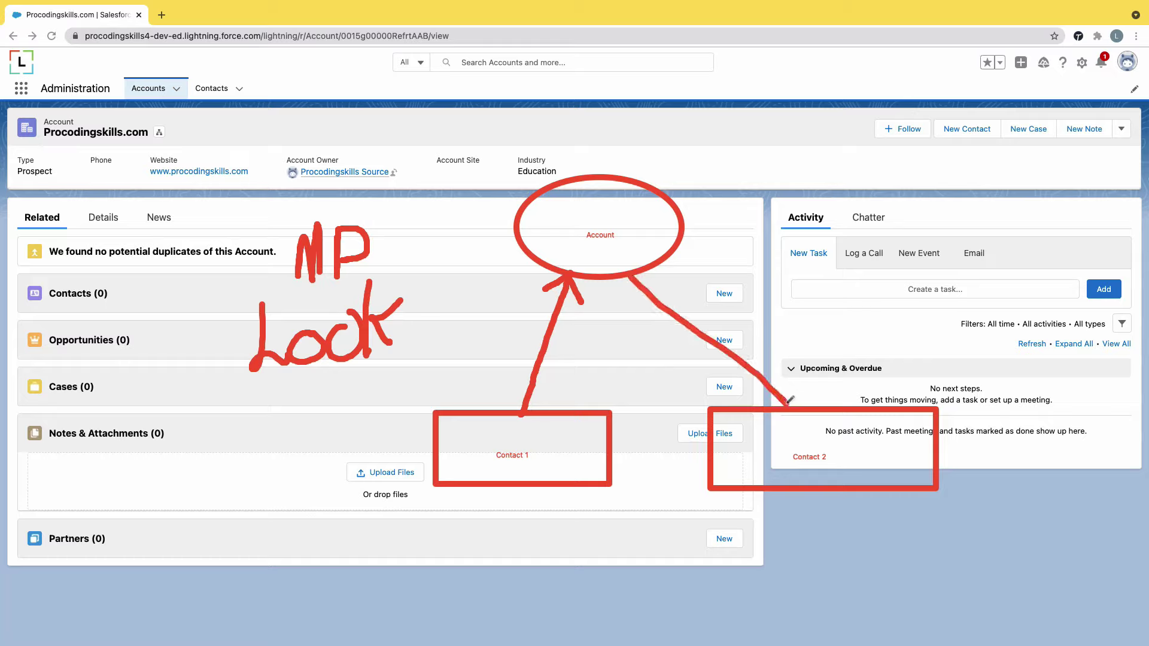
mouse_move(627, 293)
mouse_down()
mouse_move(632, 278)
mouse_move(651, 280)
mouse_up()
drag(510, 328, 509, 364)
mouse_move(509, 332)
mouse_down()
mouse_move(522, 319)
mouse_move(518, 334)
mouse_move(535, 326)
mouse_move(555, 293)
mouse_up()
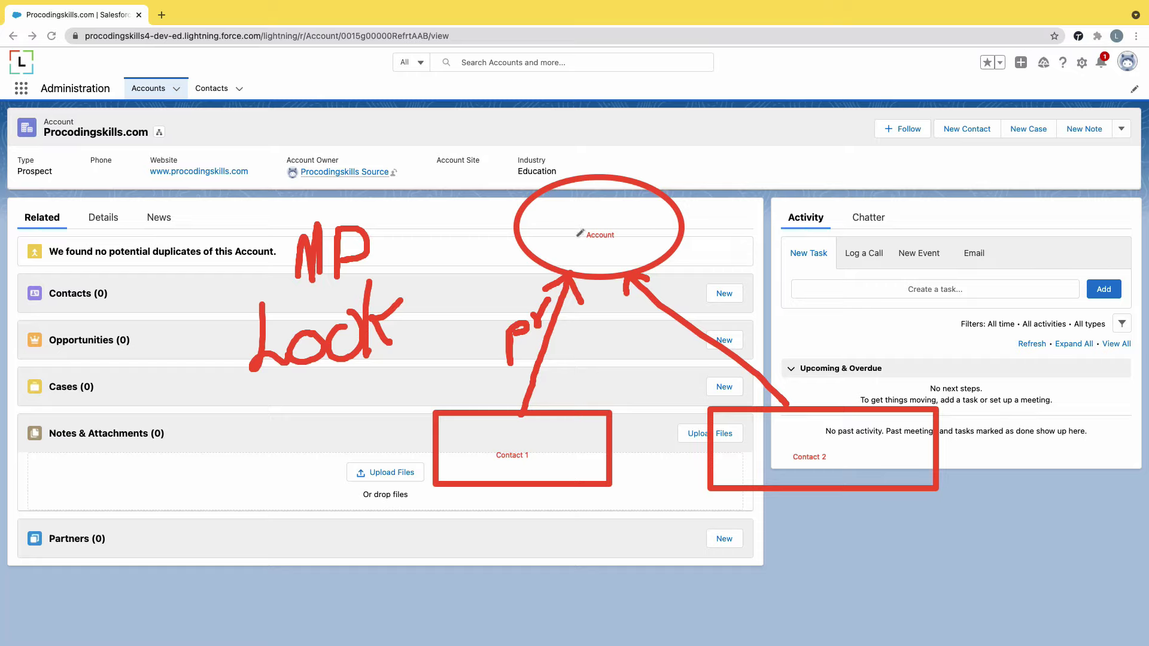
Cross out the account ellipse, circle Contact 1 and add an arrow, then undo it and clear all ink
drag(638, 151, 573, 298)
drag(520, 124, 651, 280)
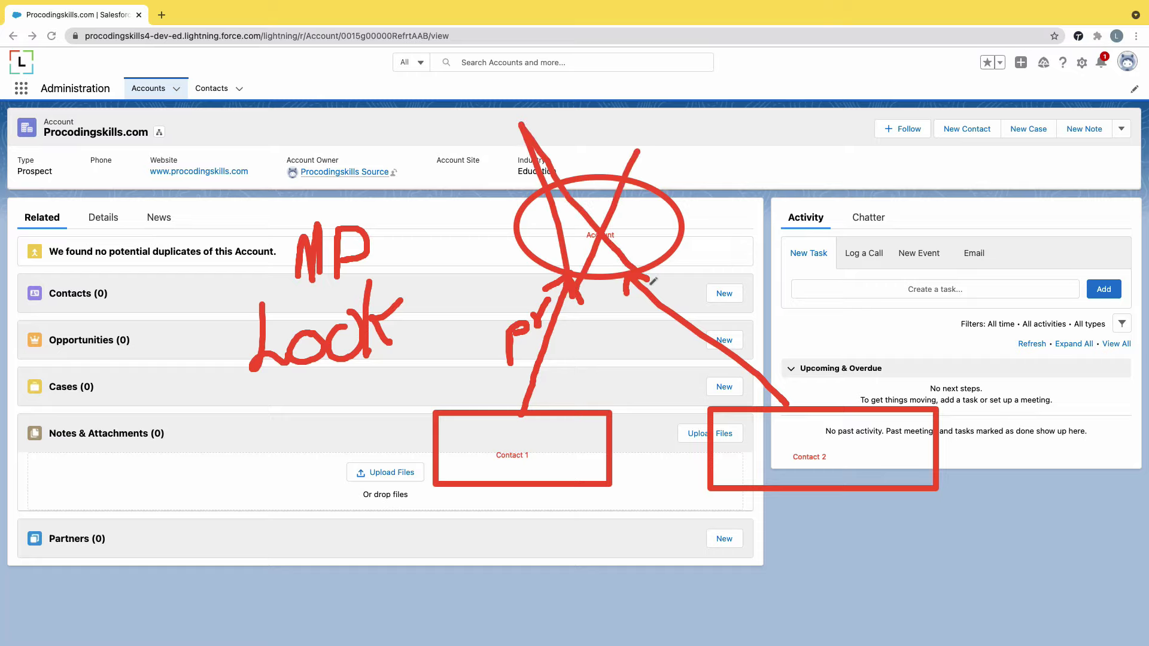
mouse_move(544, 376)
mouse_down()
mouse_move(385, 486)
mouse_move(672, 386)
mouse_move(539, 378)
mouse_up()
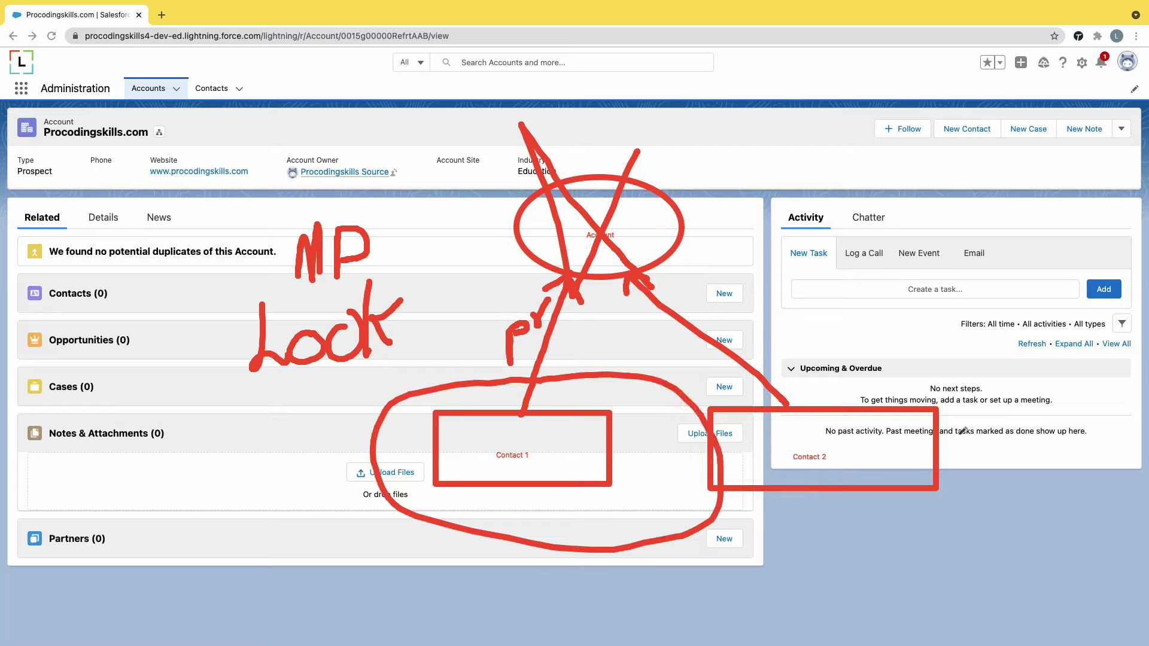
mouse_move(756, 153)
mouse_down()
mouse_move(691, 190)
mouse_move(694, 171)
mouse_move(725, 209)
mouse_up()
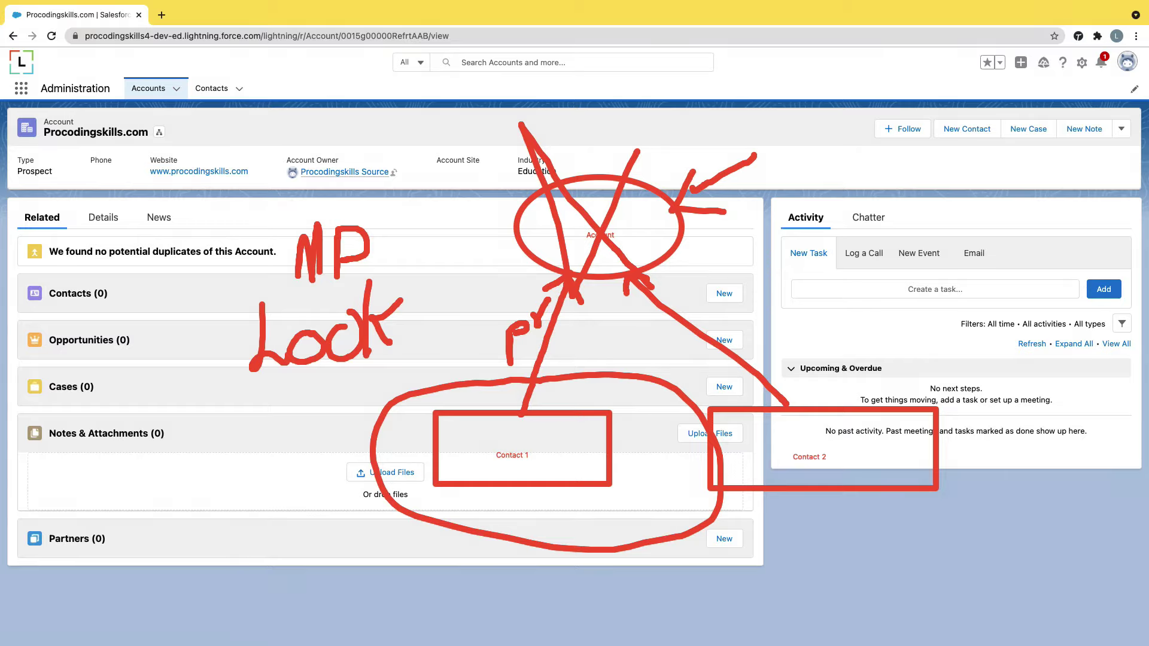
key(ctrl+z)
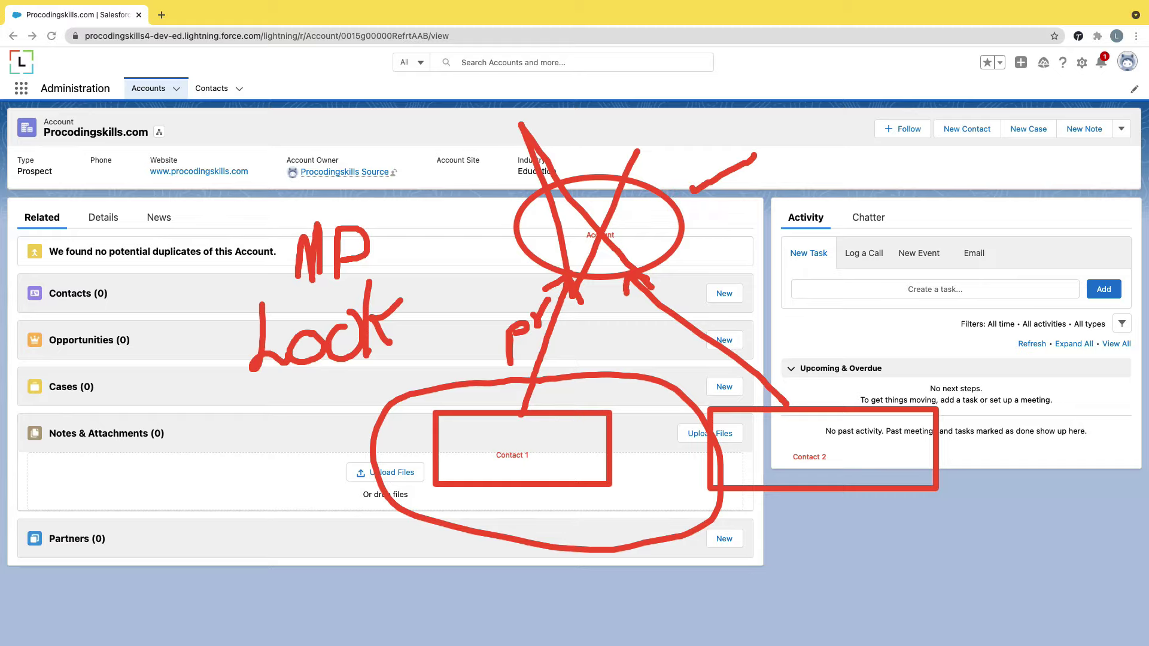
key(Escape)
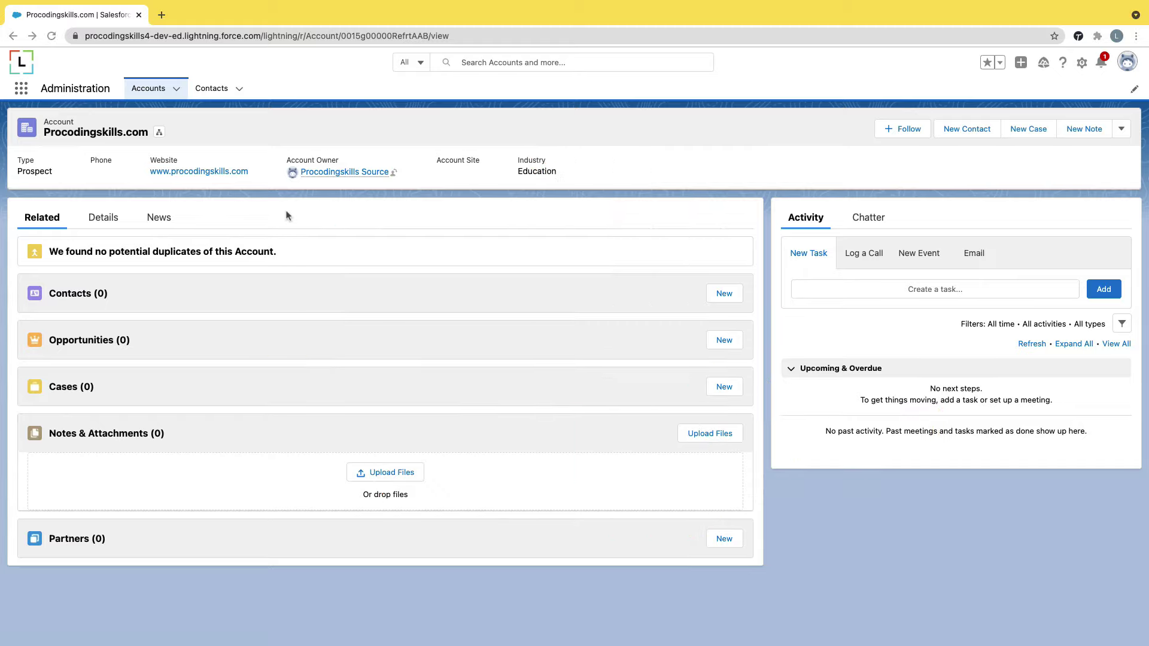
Start a new contact with salutation Mr. and enter its last name
click(212, 92)
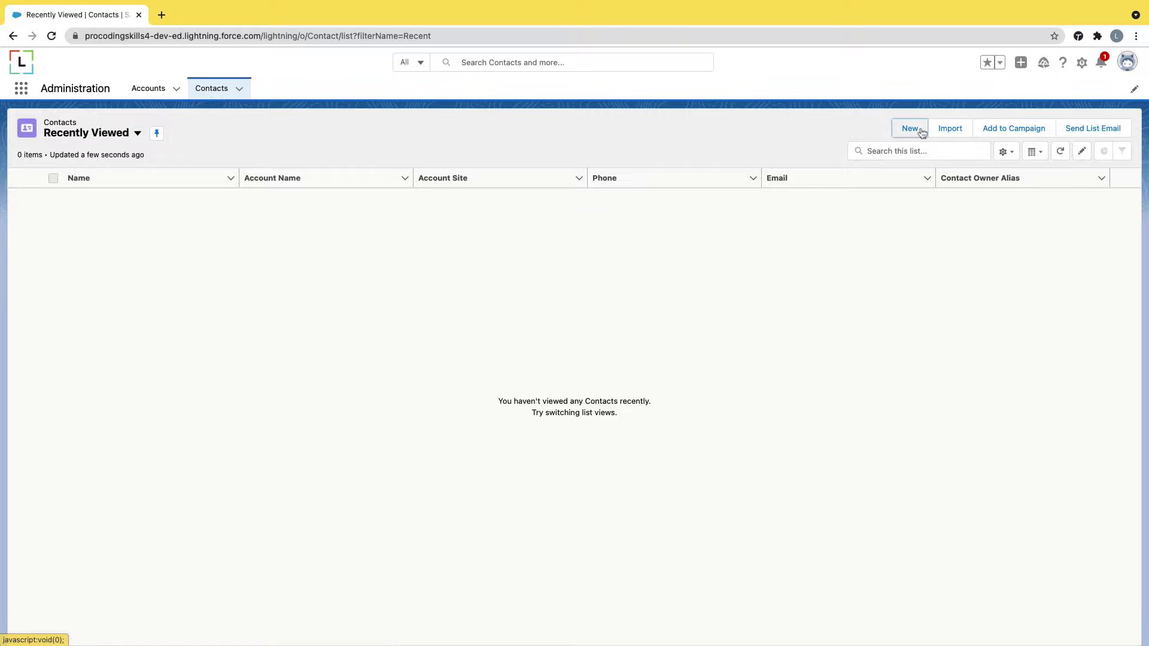
click(910, 128)
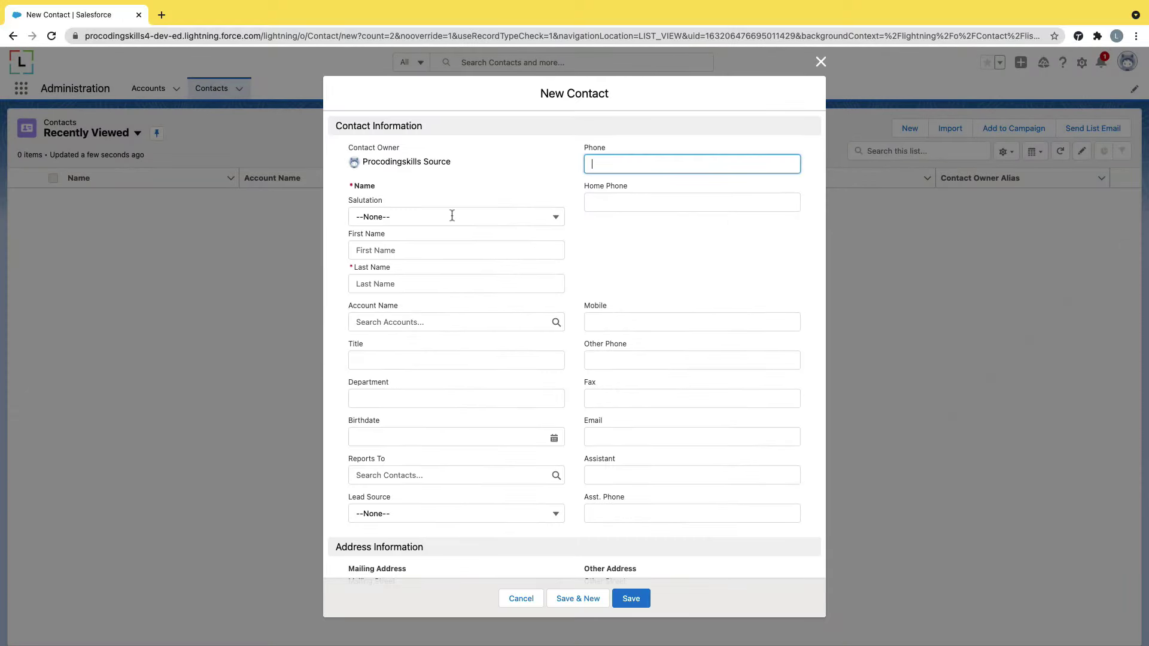
click(451, 216)
click(422, 261)
click(382, 279)
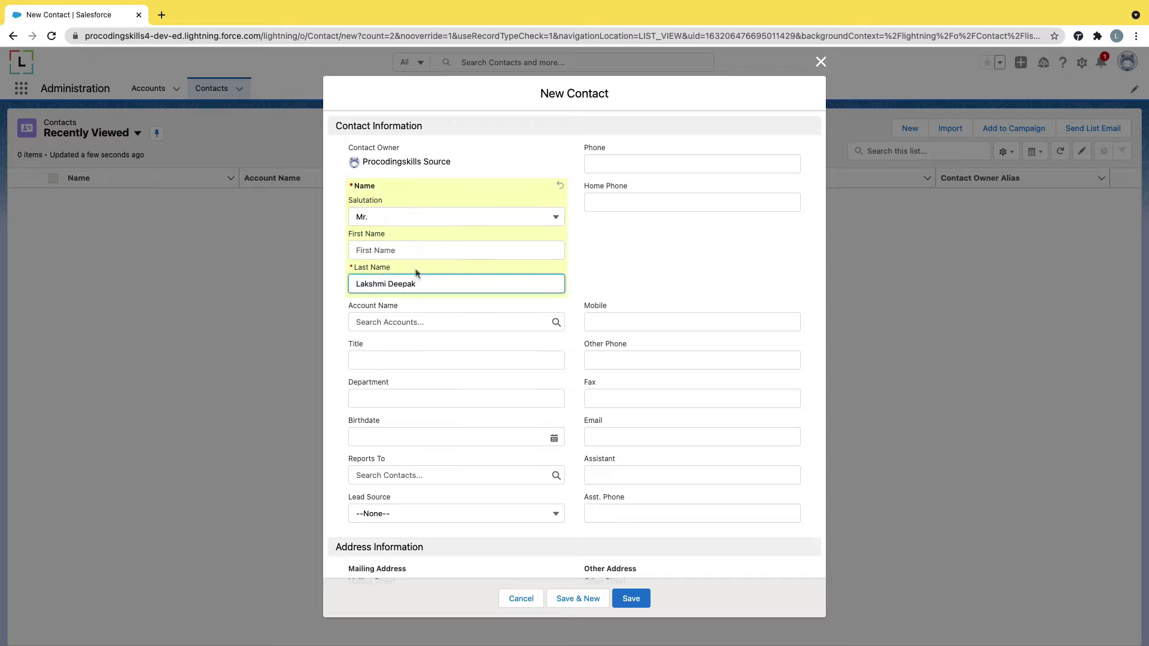
Link the contact to the Procodingskills.com account through the lookup search and save it
click(450, 323)
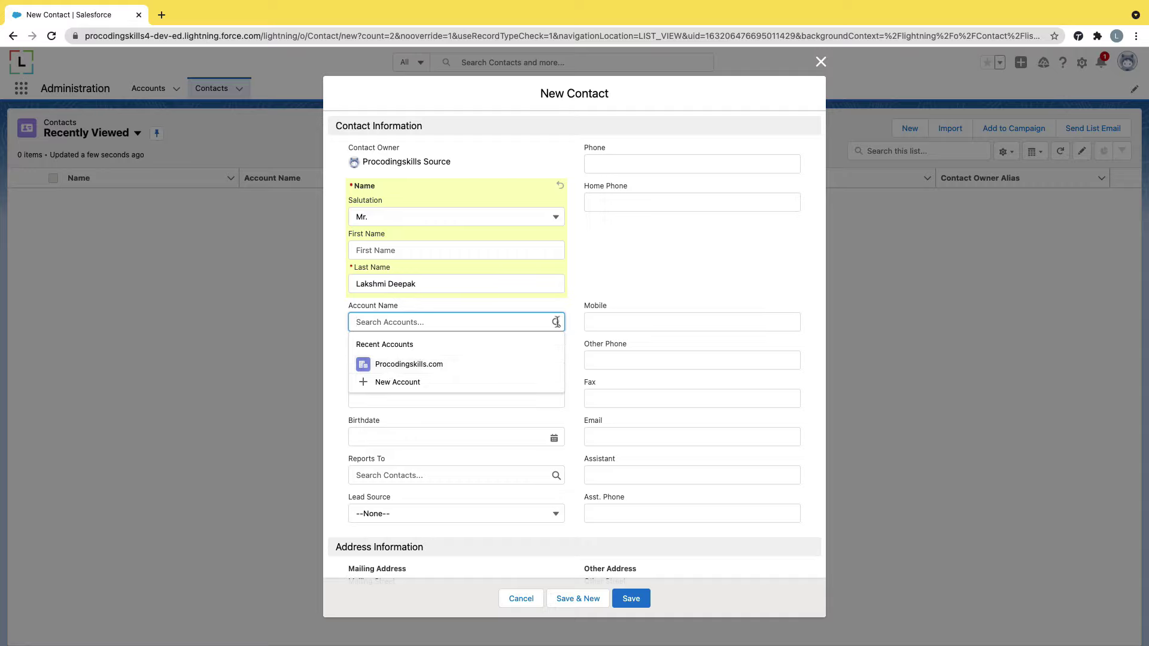
text(agsgags)
click(423, 346)
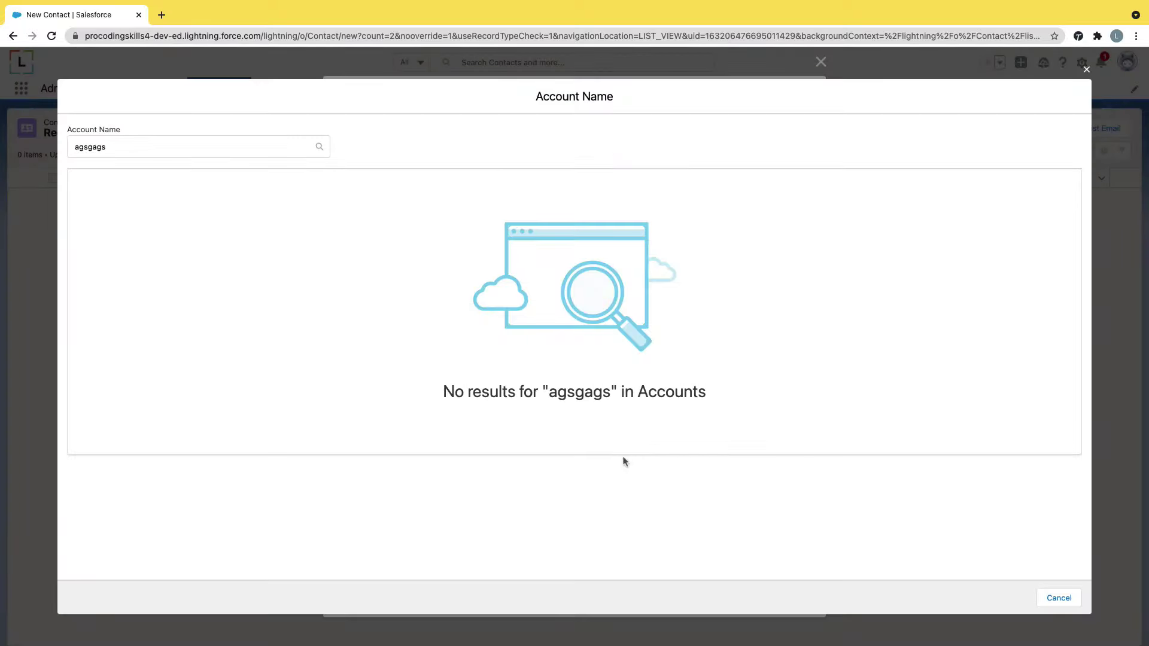
drag(107, 148, 50, 154)
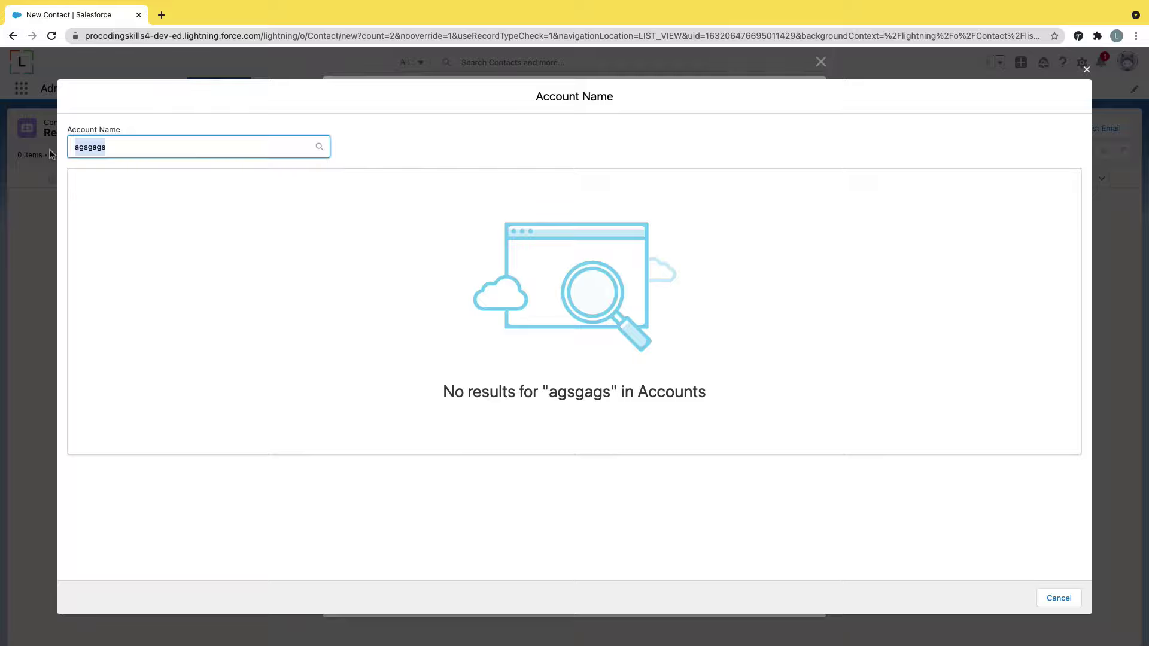
text(Procoding)
click(108, 195)
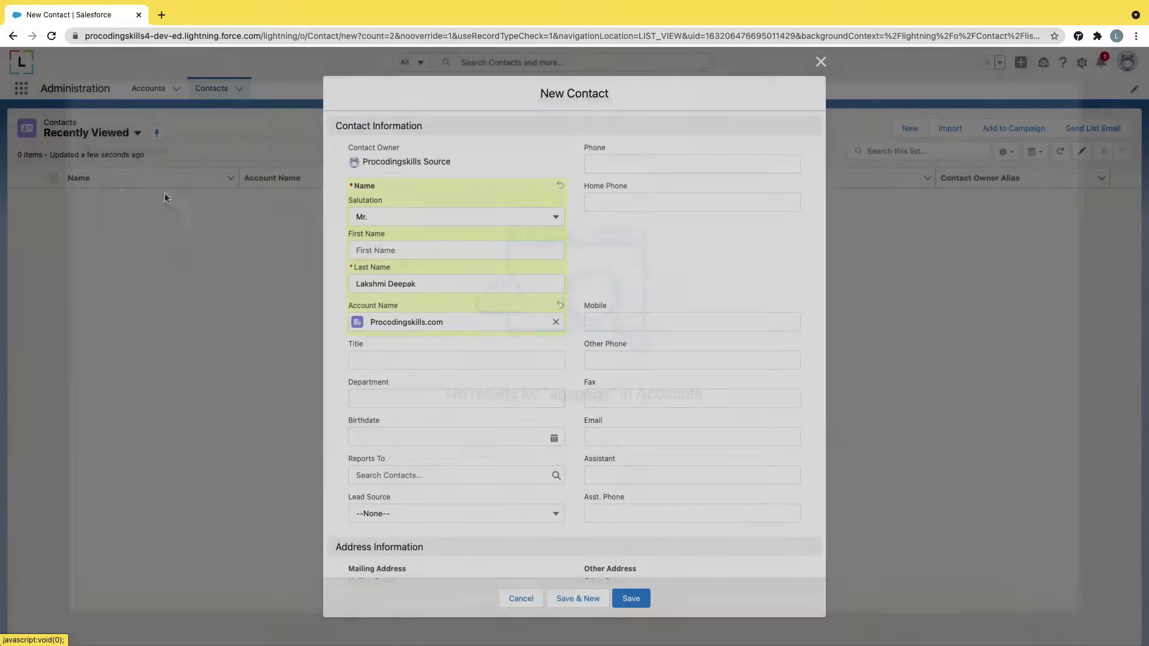
click(628, 600)
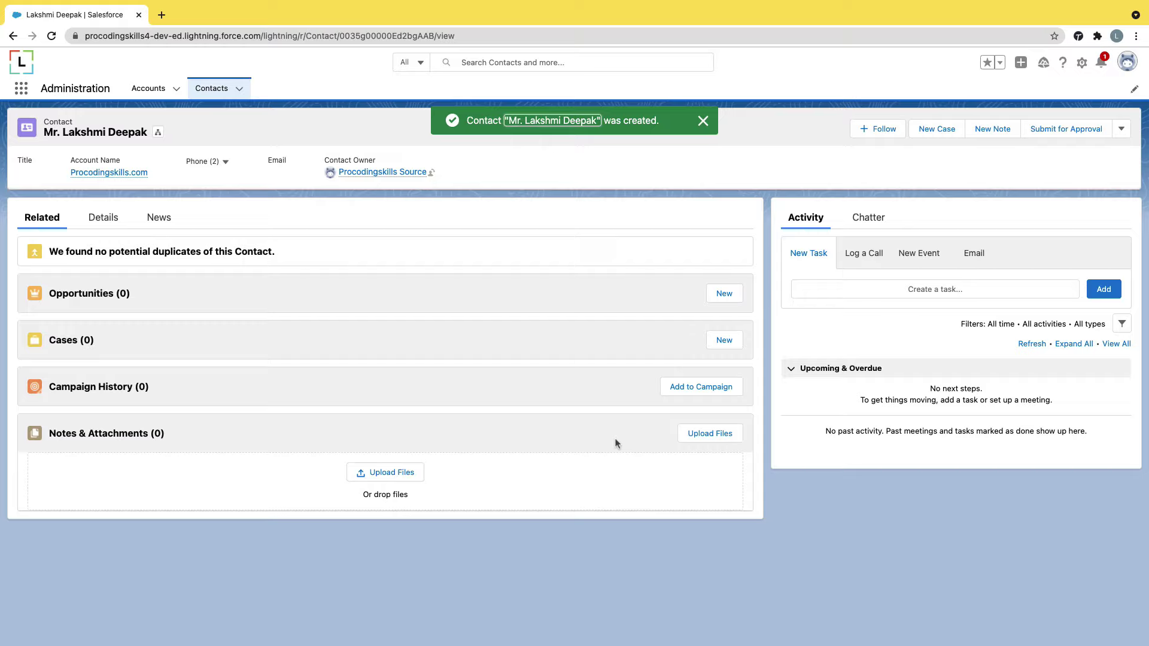
Open the Procodingskills.com account and start, then discard, a new contact form
click(149, 88)
click(103, 197)
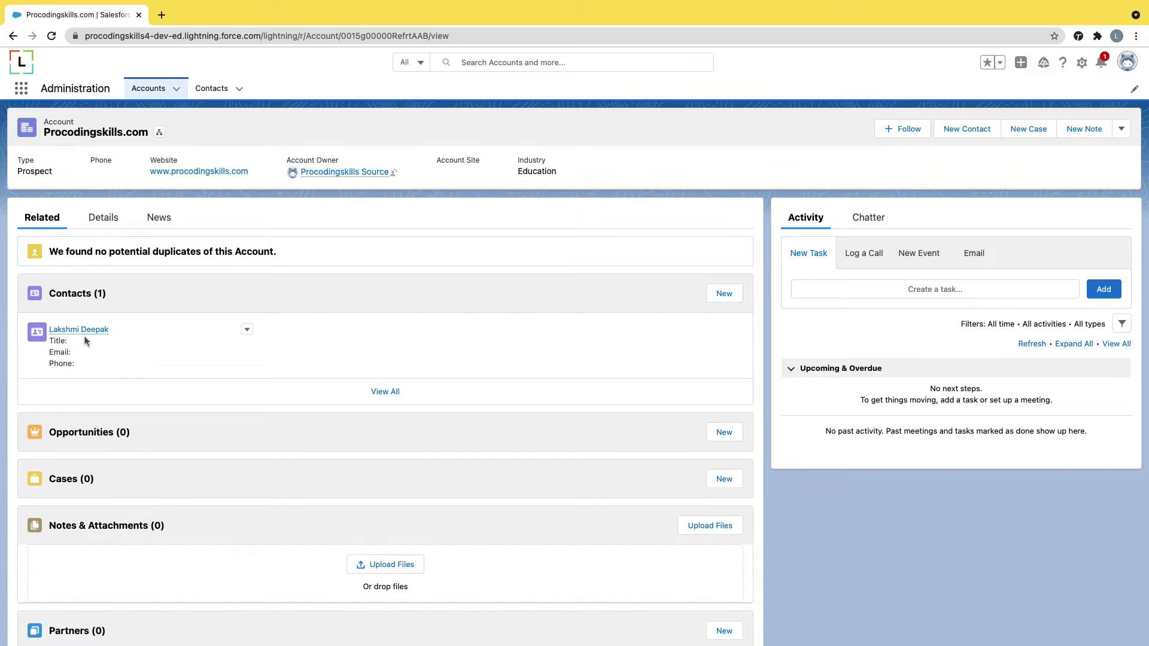
click(724, 293)
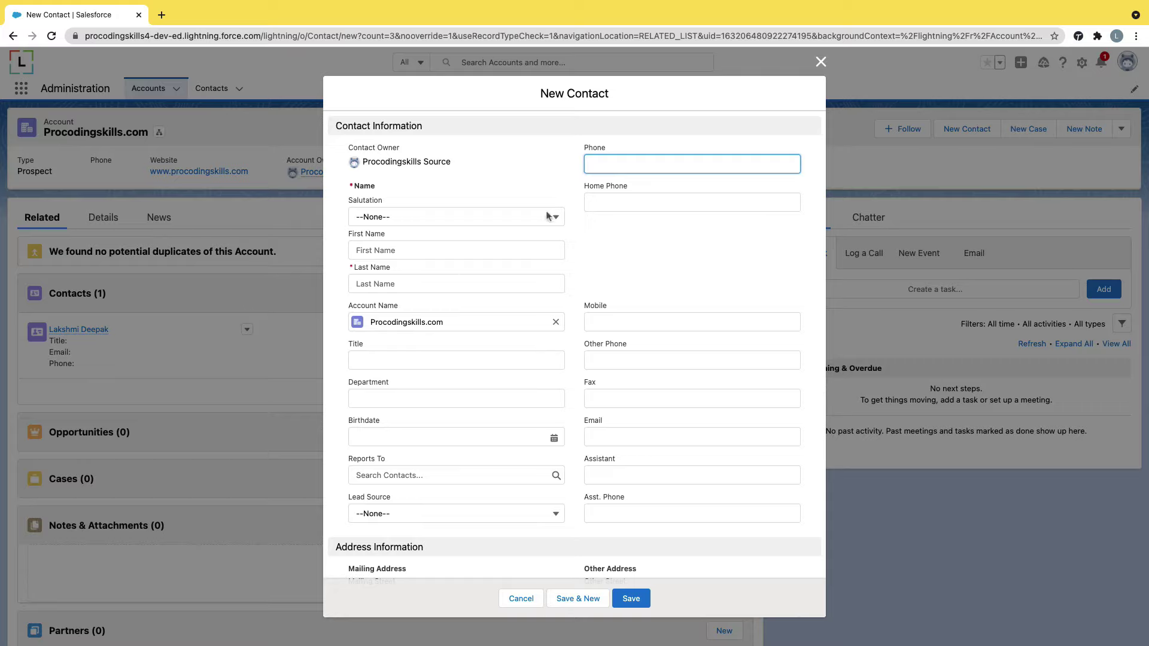
click(820, 61)
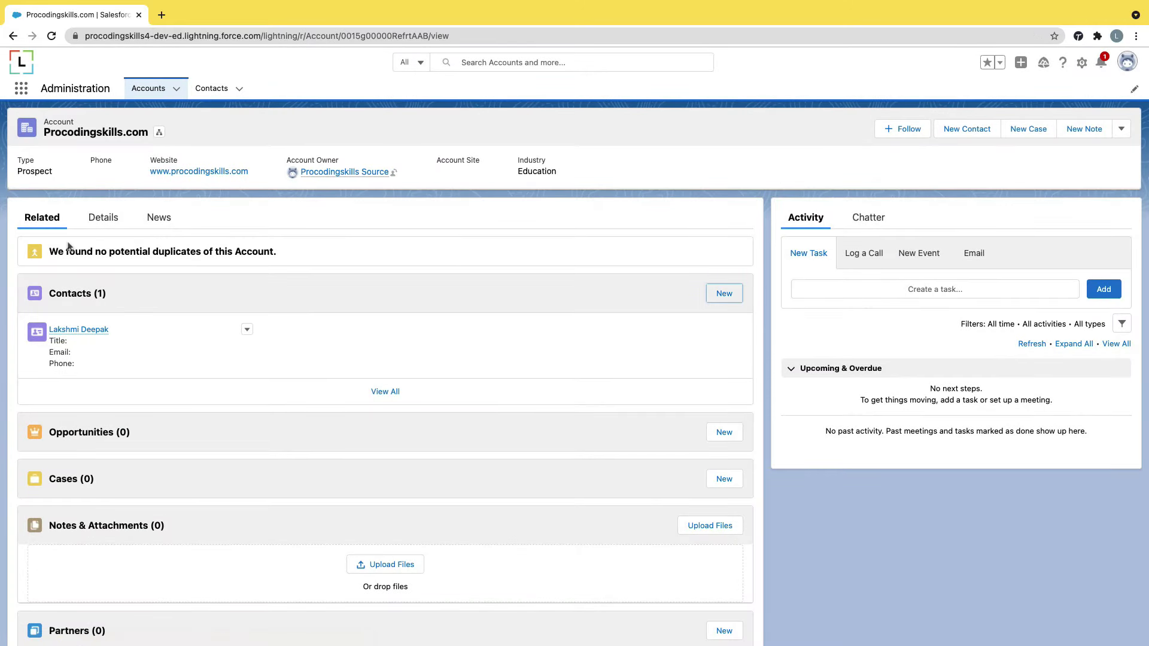
Create a Ms. contact on the account with the entered last name and save it
click(719, 296)
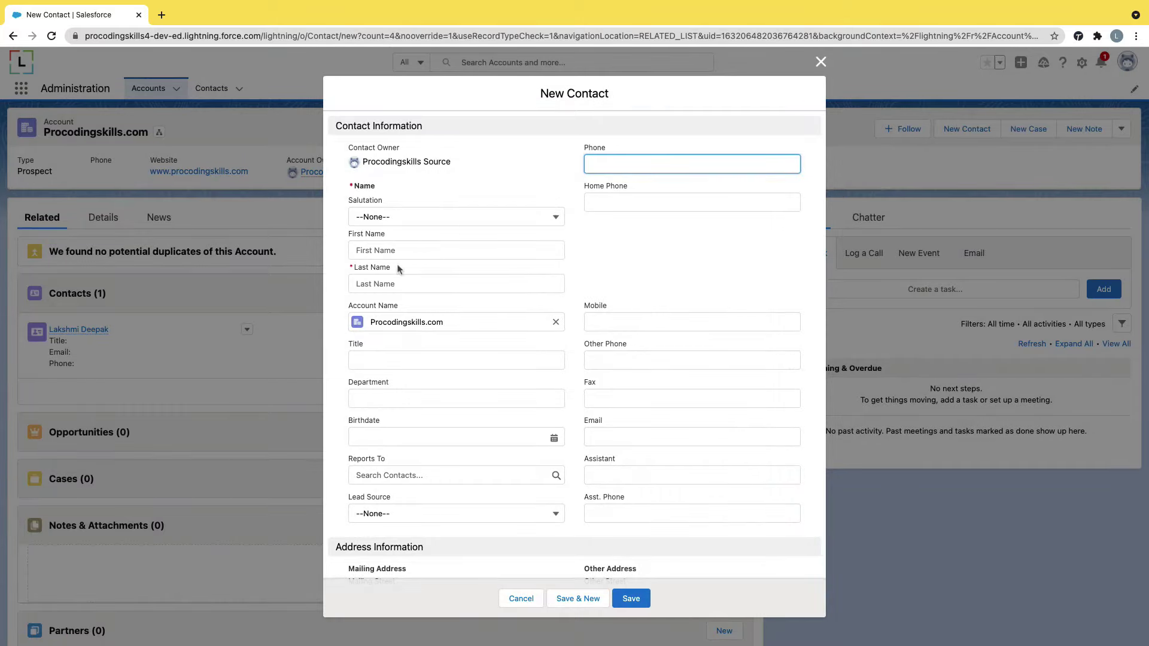
click(398, 213)
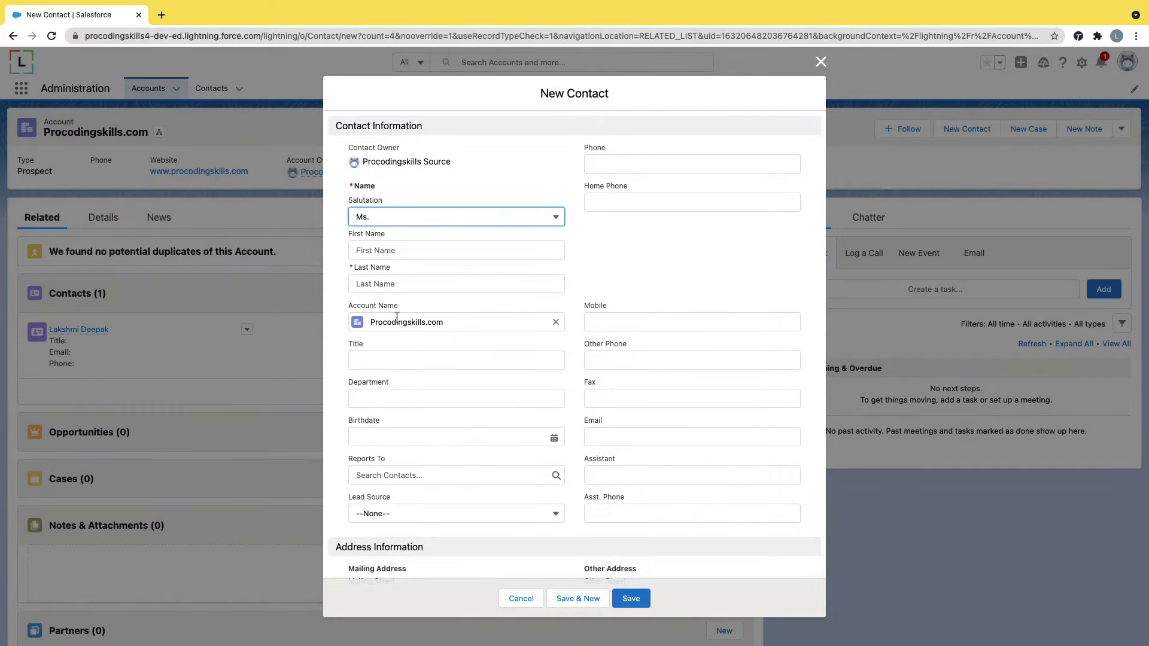
click(387, 285)
text(Uma)
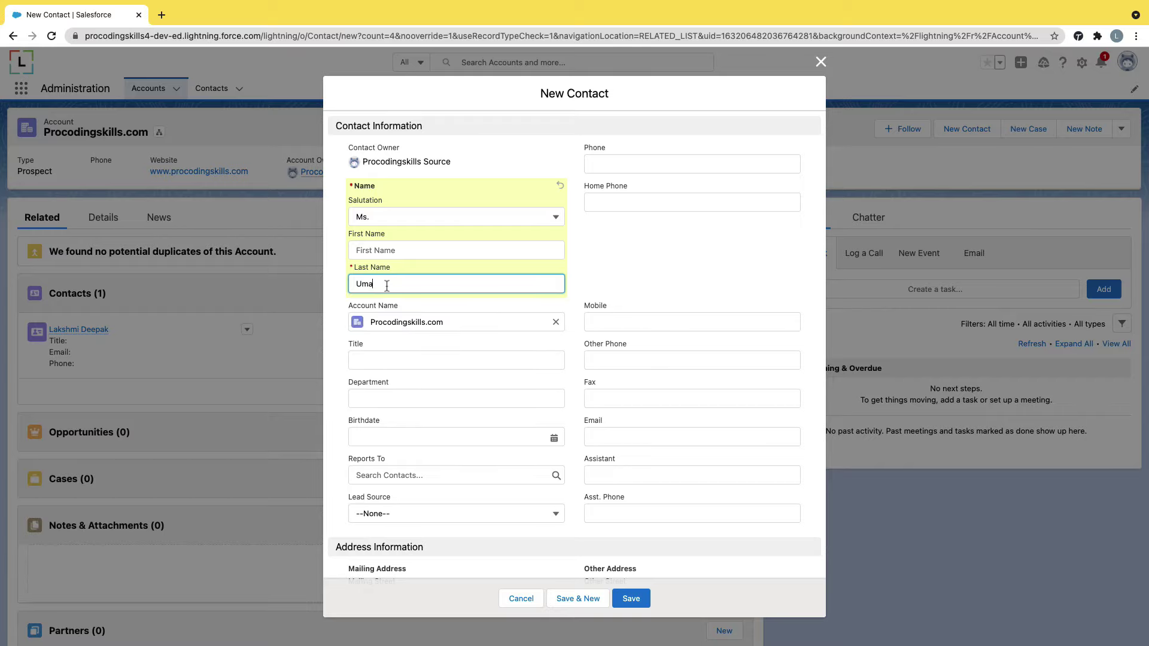
click(629, 598)
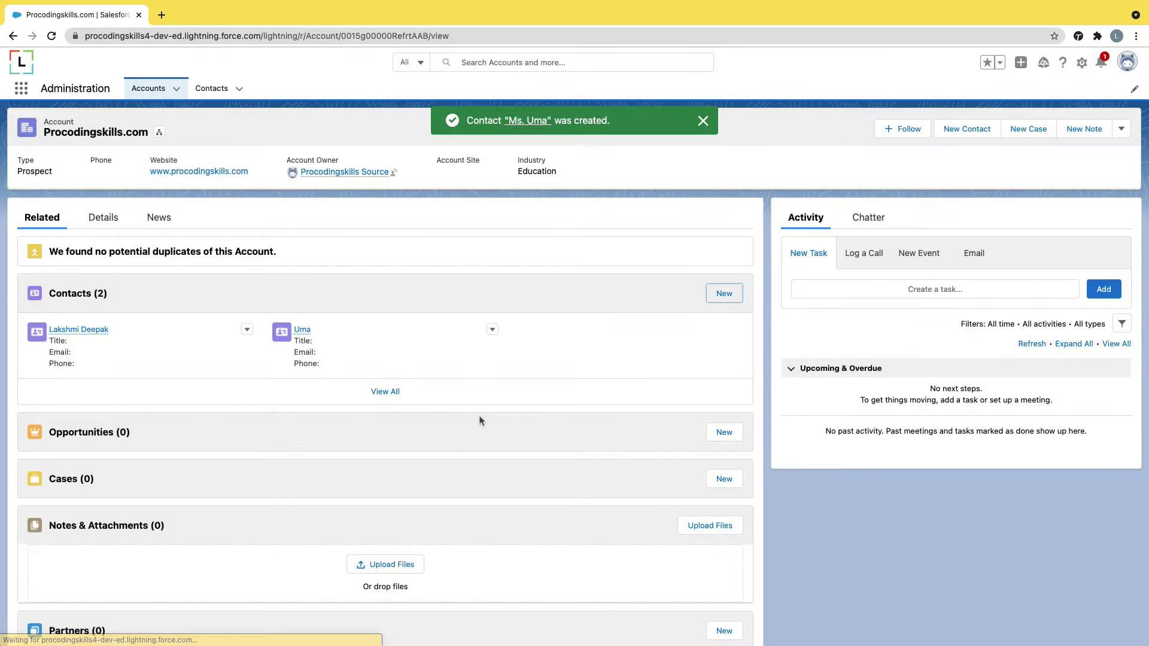
Save contact Mr. XMan with no account from the Contacts tab and view its details
click(209, 90)
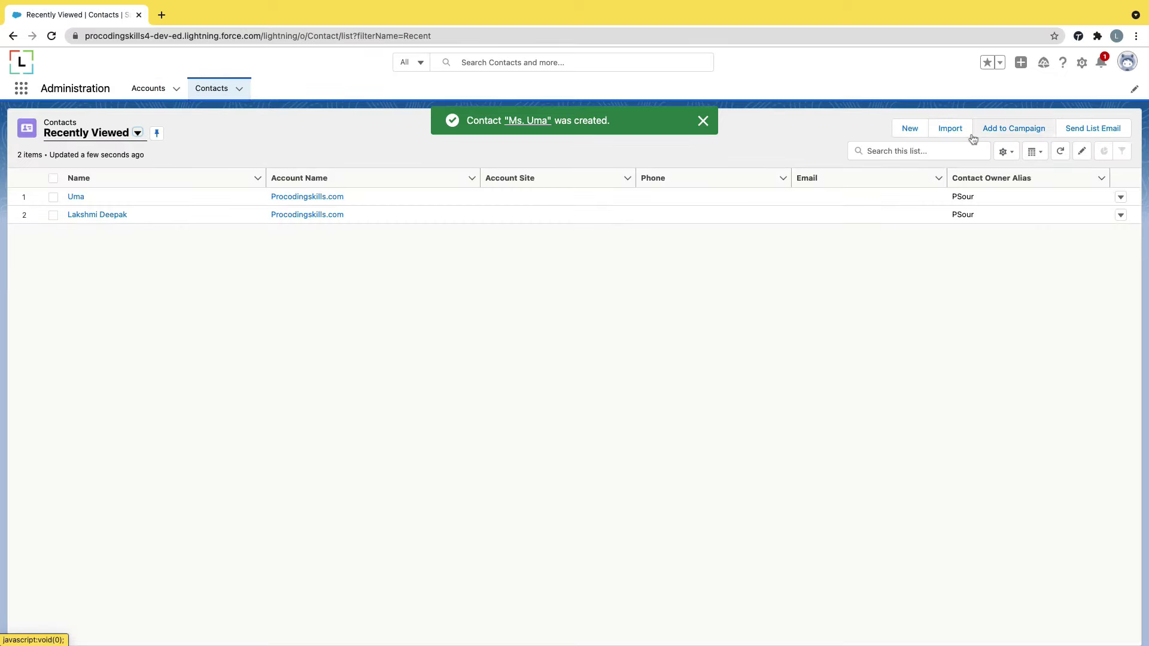
click(916, 133)
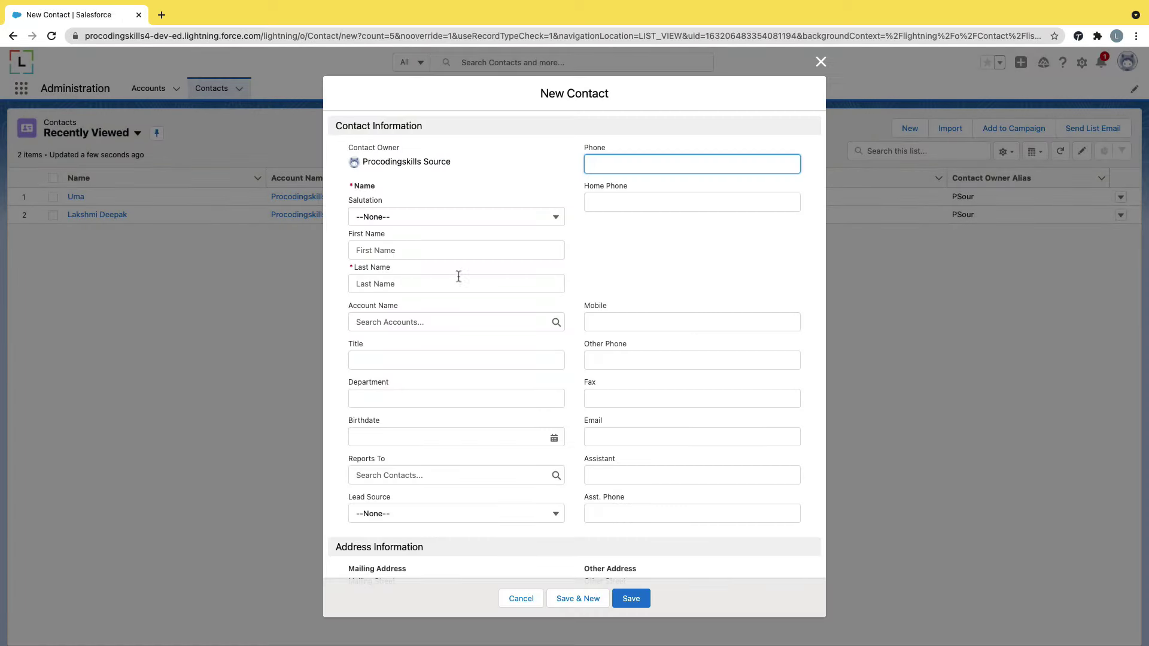
click(394, 218)
click(393, 263)
click(394, 285)
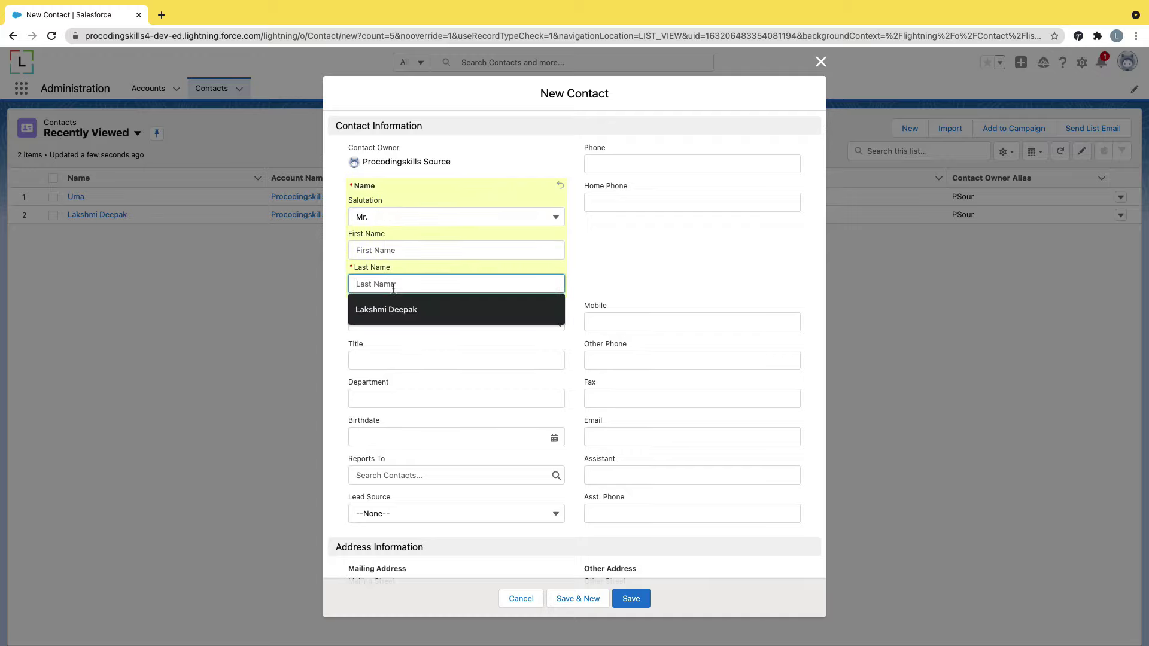
text(XMan)
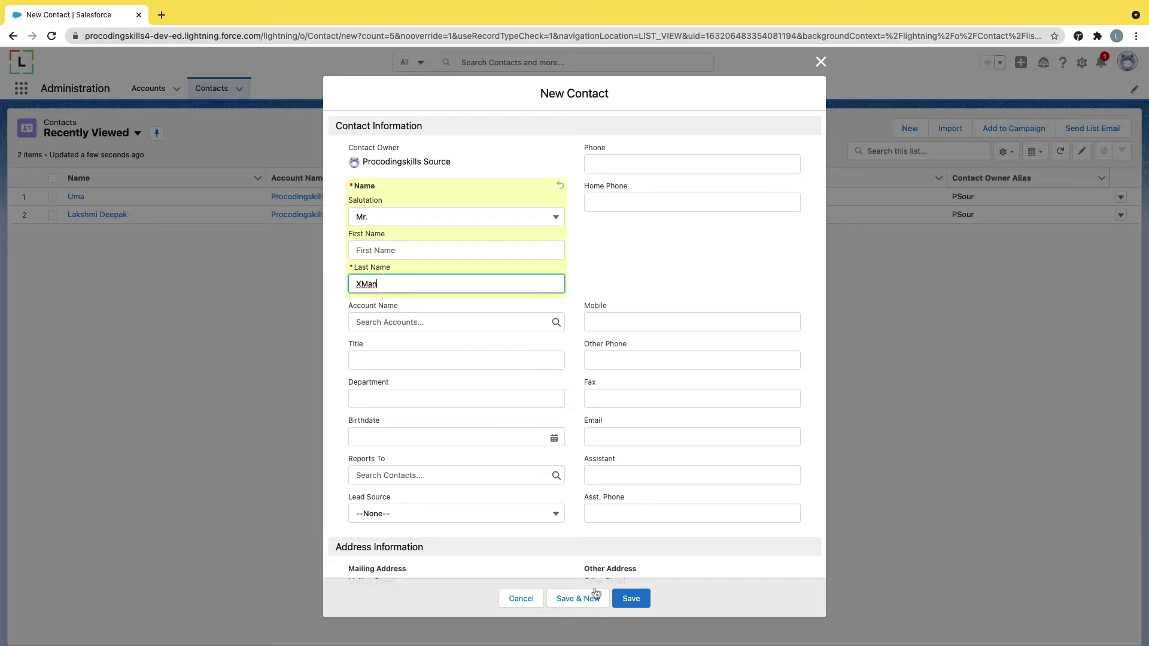
click(631, 598)
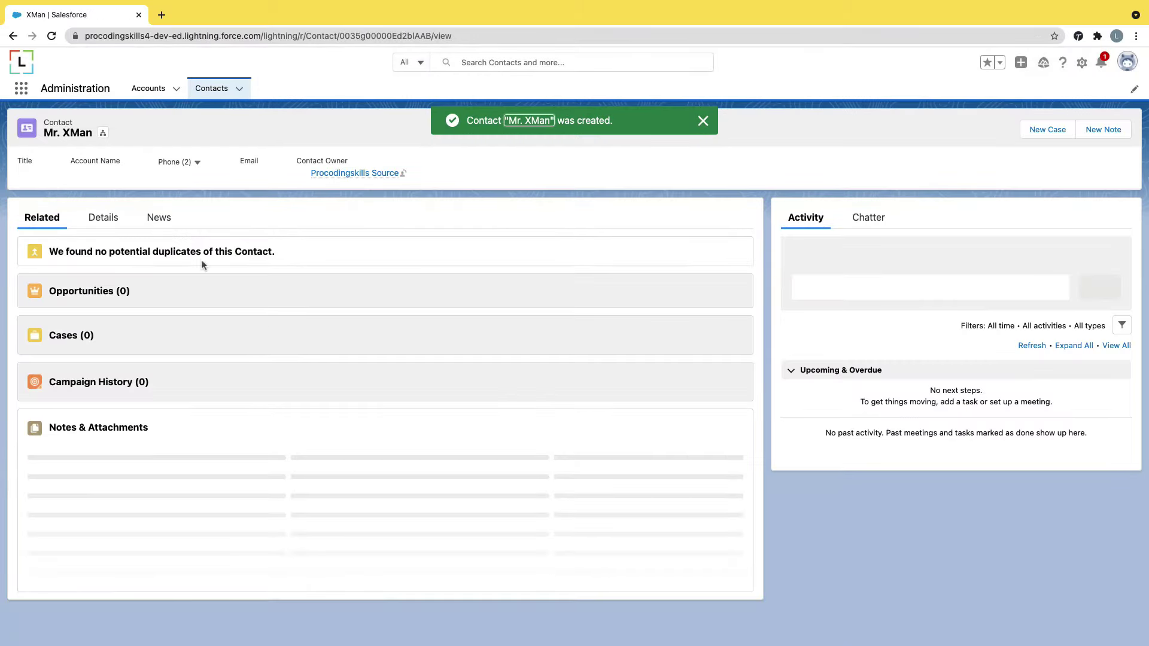
click(105, 221)
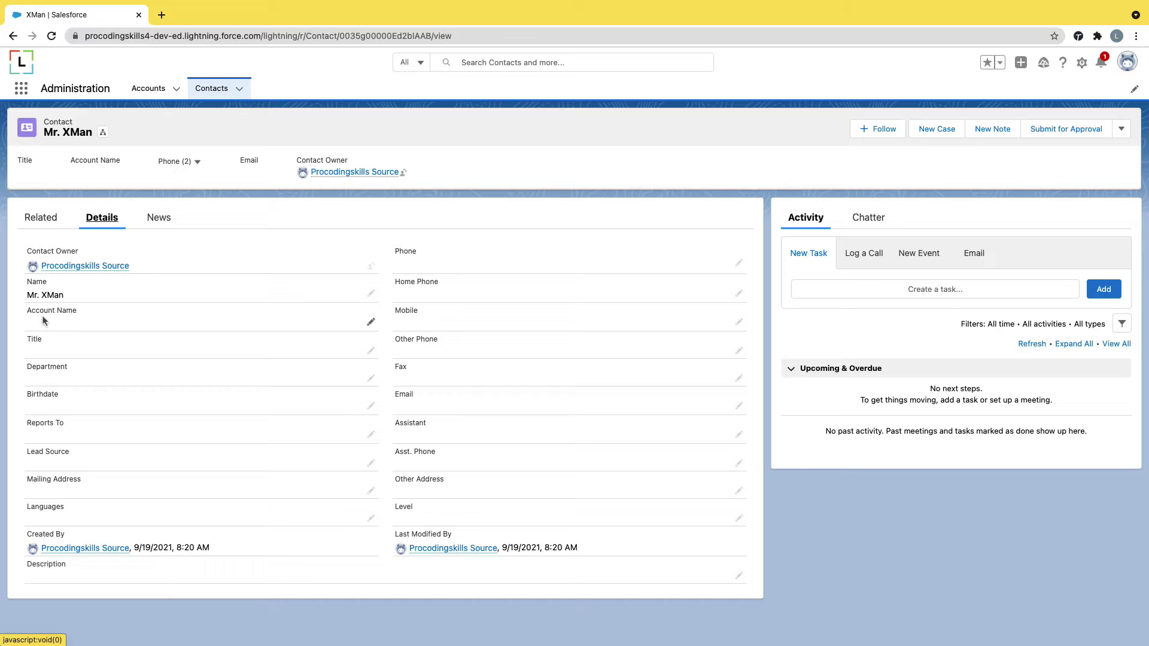
Open the Procodingskills.com account and view its actions menu
click(141, 94)
click(92, 197)
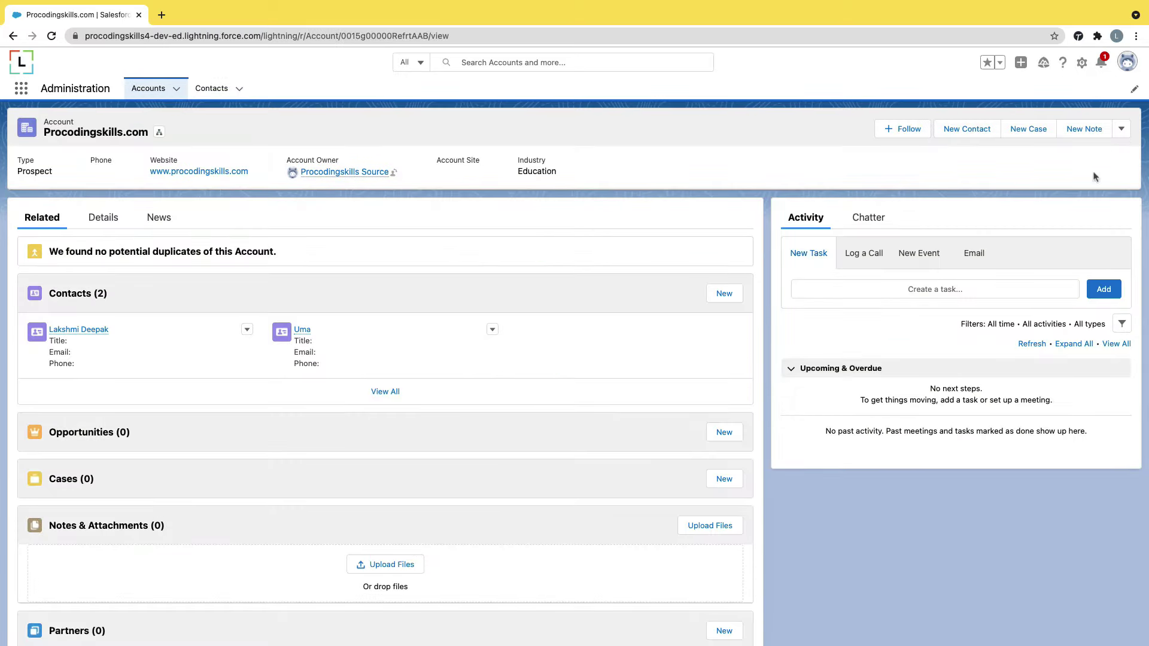
click(1122, 129)
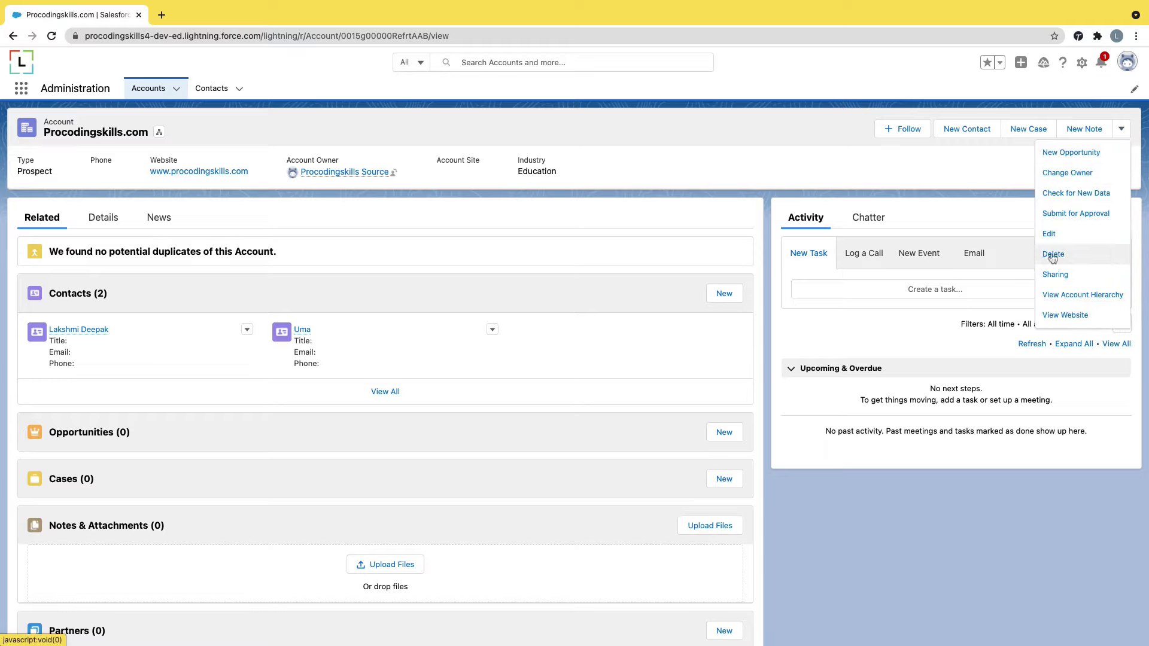
Open both of the account's contacts from the Contacts list in new browser tabs
click(209, 90)
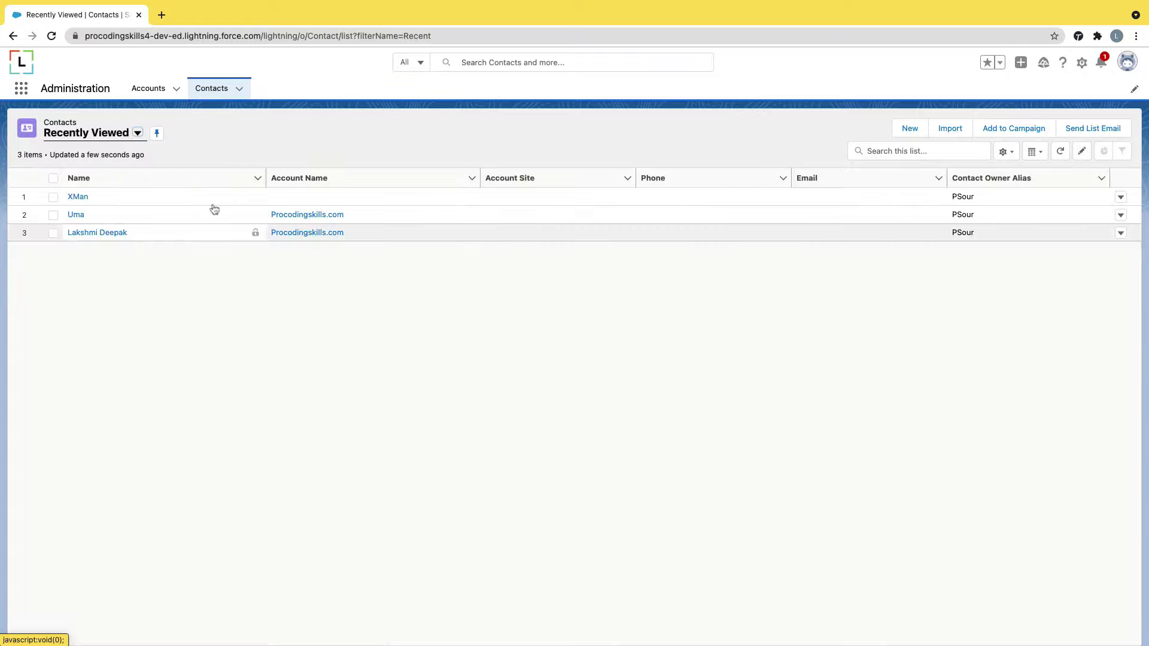
super+click(78, 217)
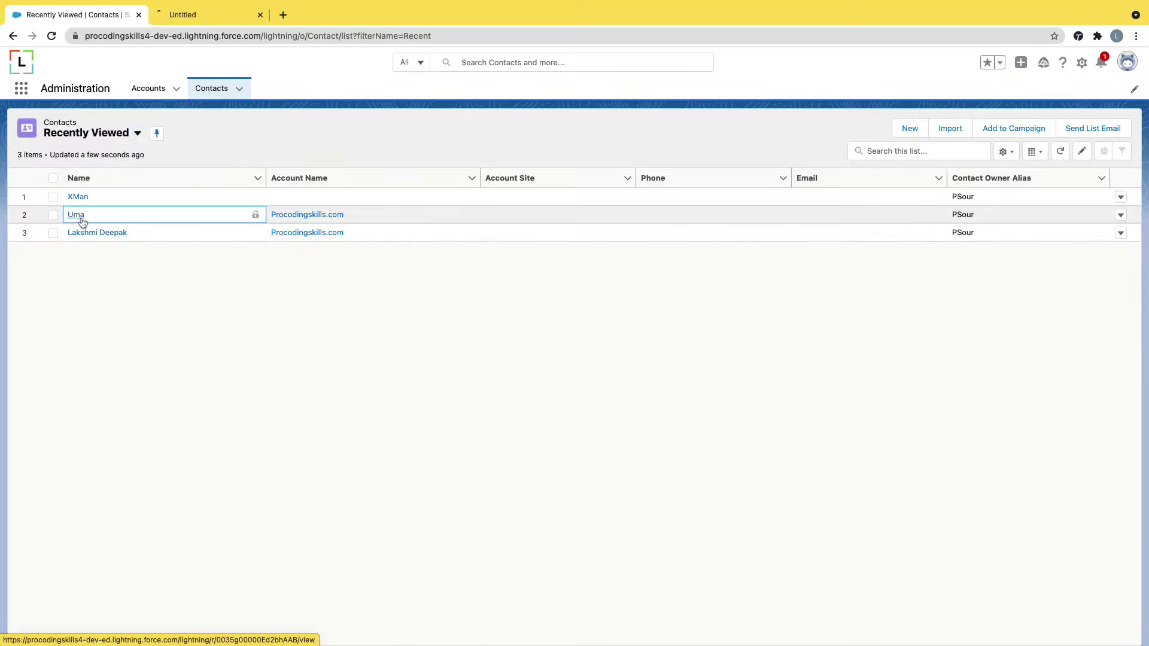
super+click(84, 233)
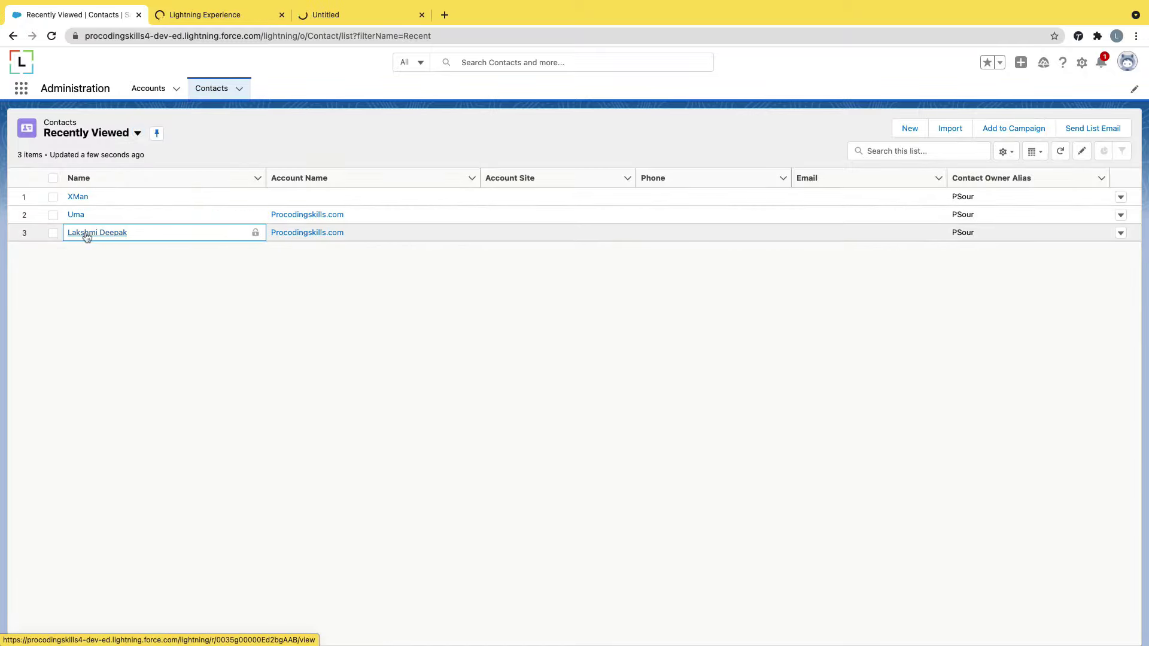
Delete Procodingskills.com from its row action menu on the Accounts list and confirm
click(147, 88)
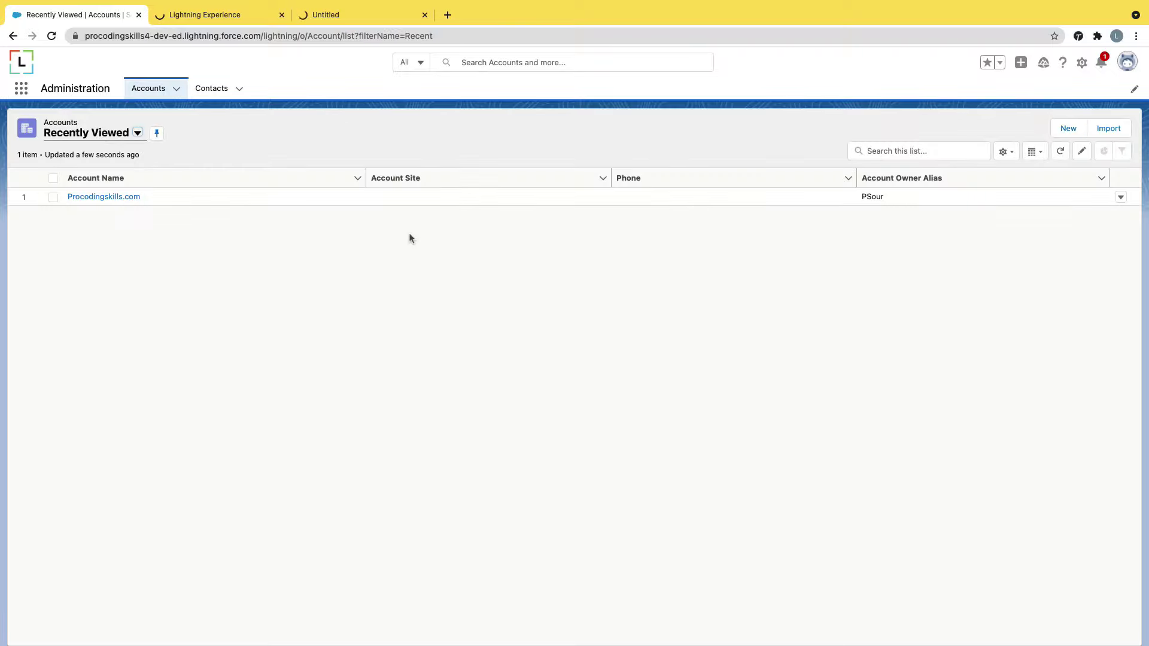
click(1121, 199)
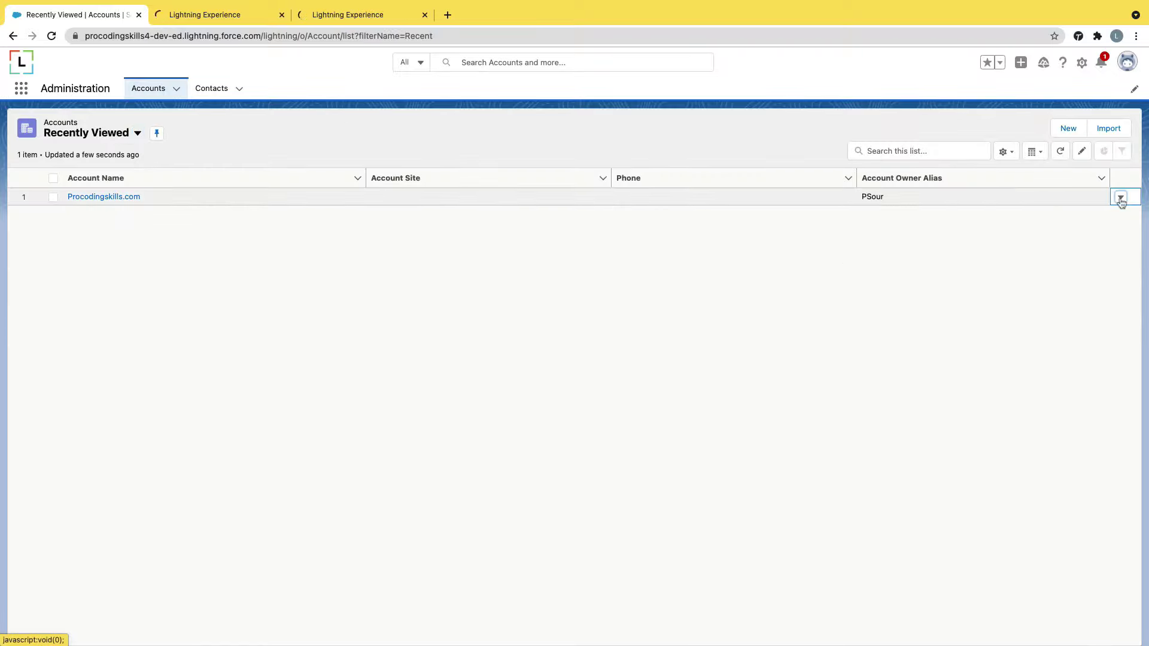
click(1086, 238)
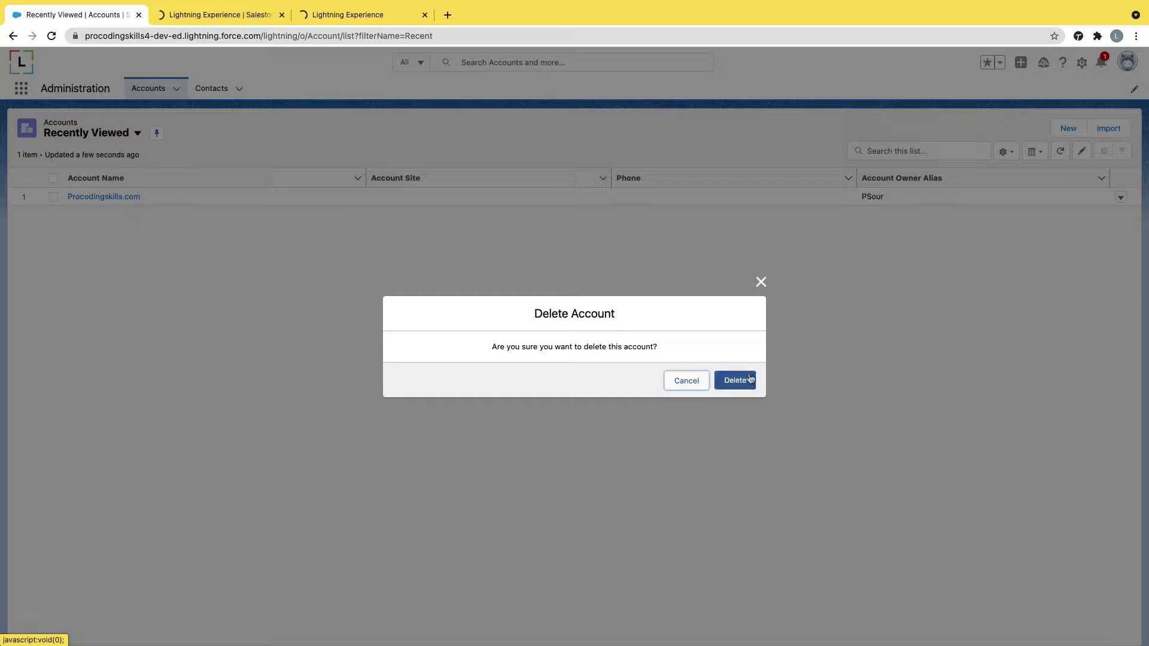
click(746, 379)
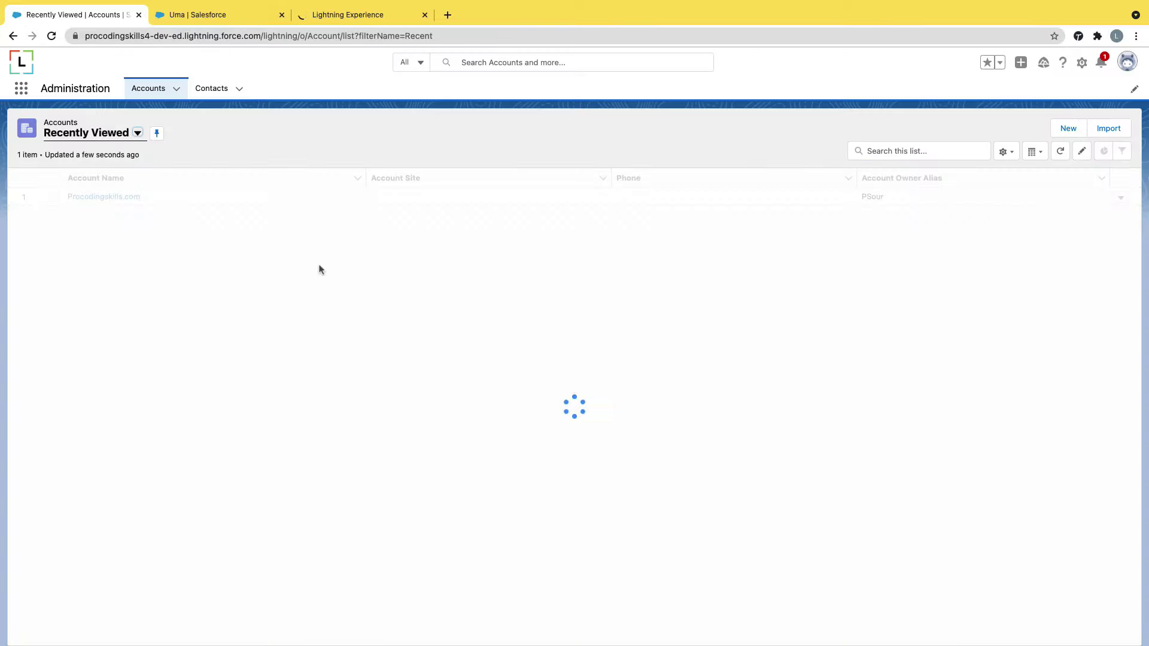
Confirm in the contact tab and refreshed Contacts list that the linked contacts are gone
click(213, 16)
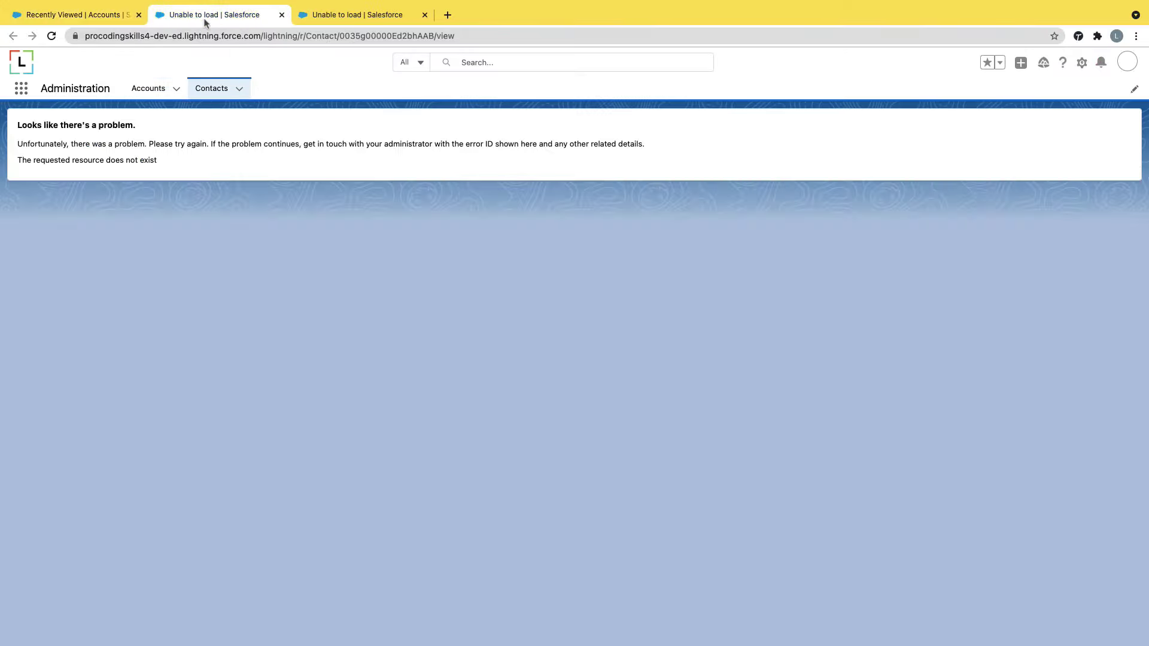
click(210, 89)
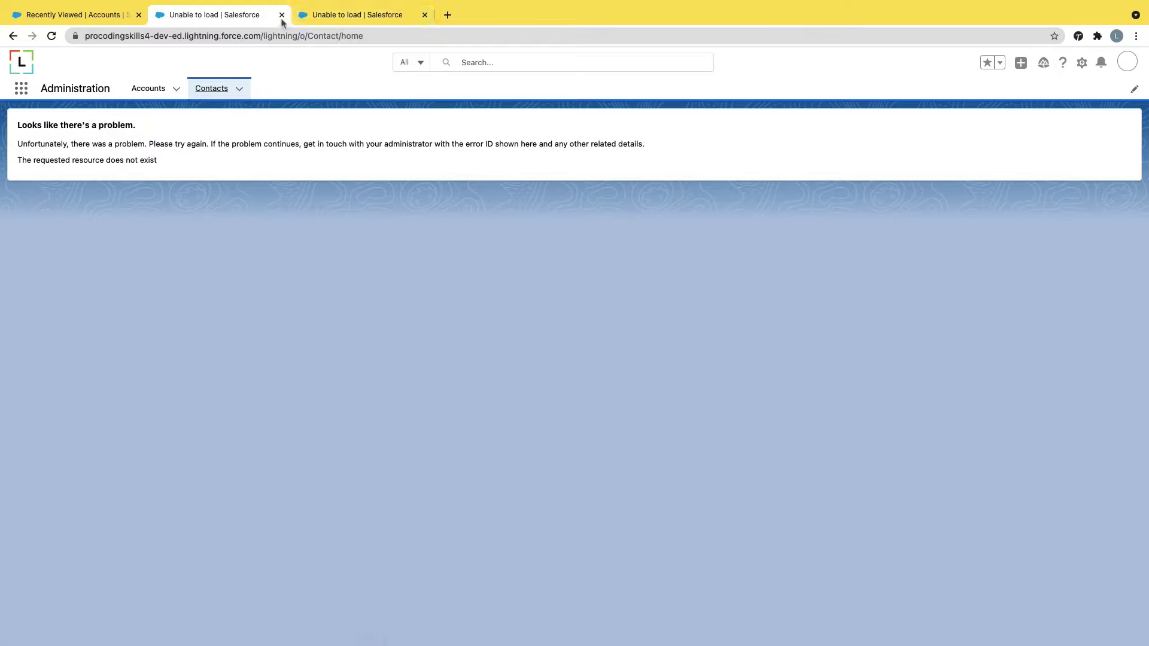
click(234, 84)
click(105, 15)
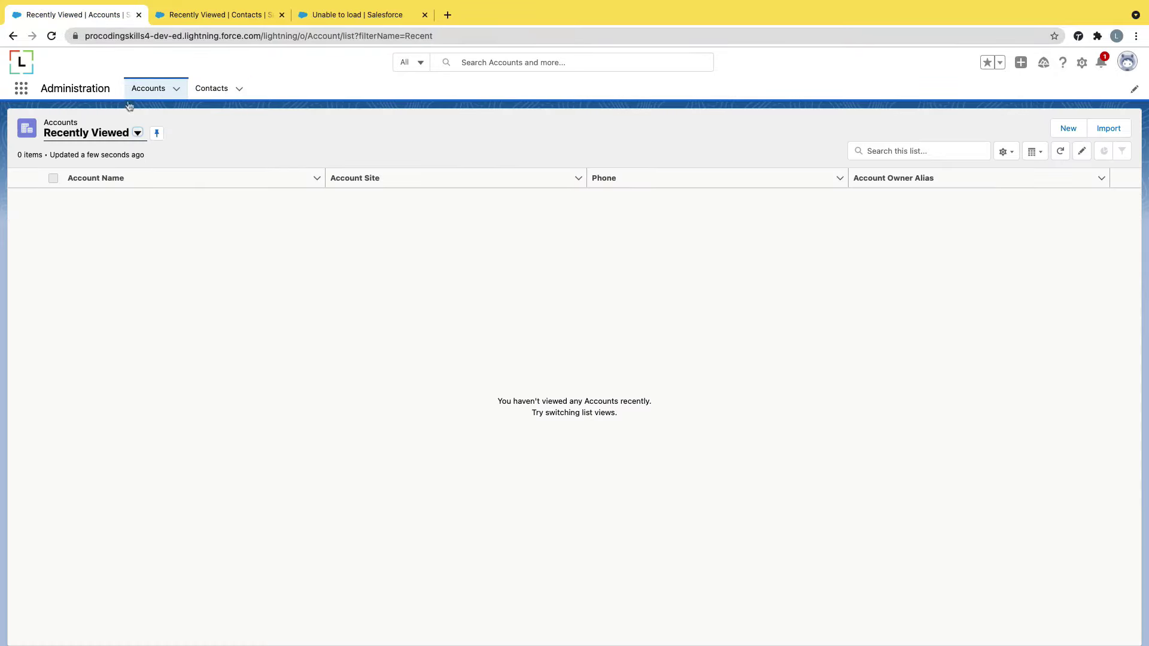
click(25, 93)
Restore Procodingskills.com from the Recycle Bin found via the 'rec' search, then return to Accounts
text(rec)
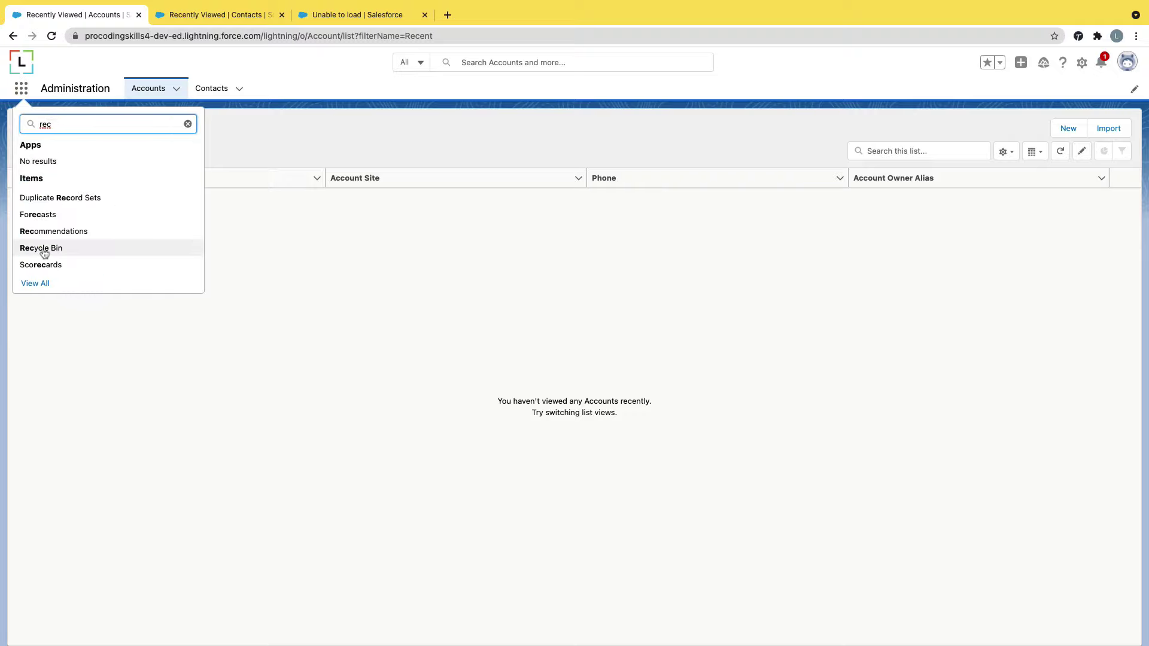
click(42, 248)
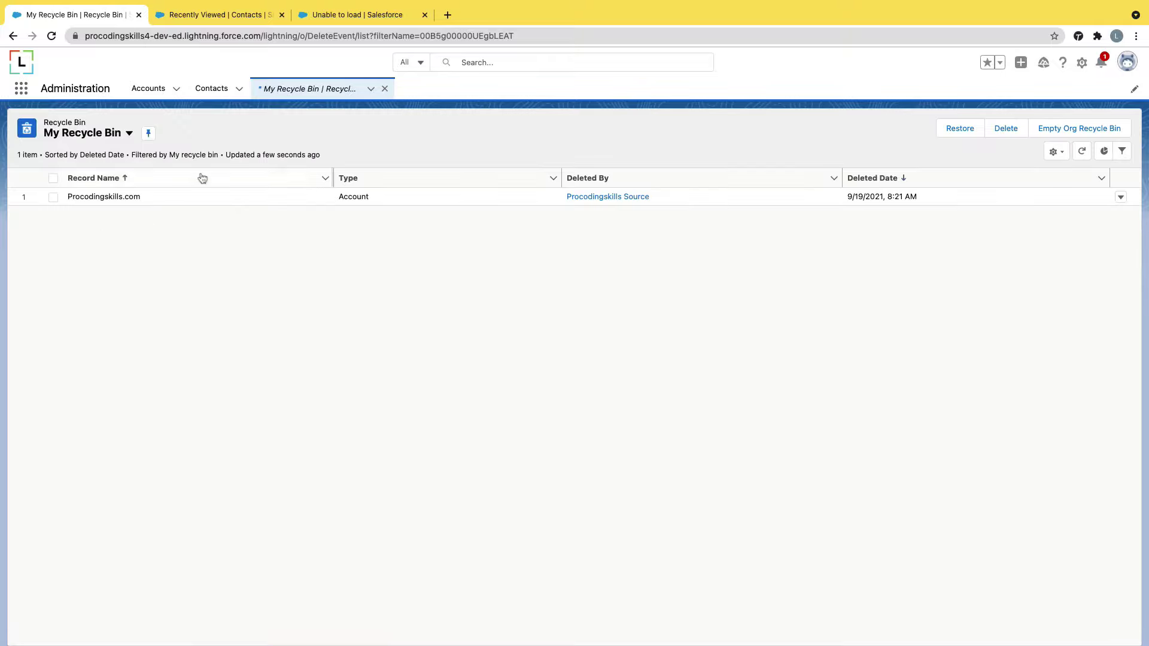
click(53, 197)
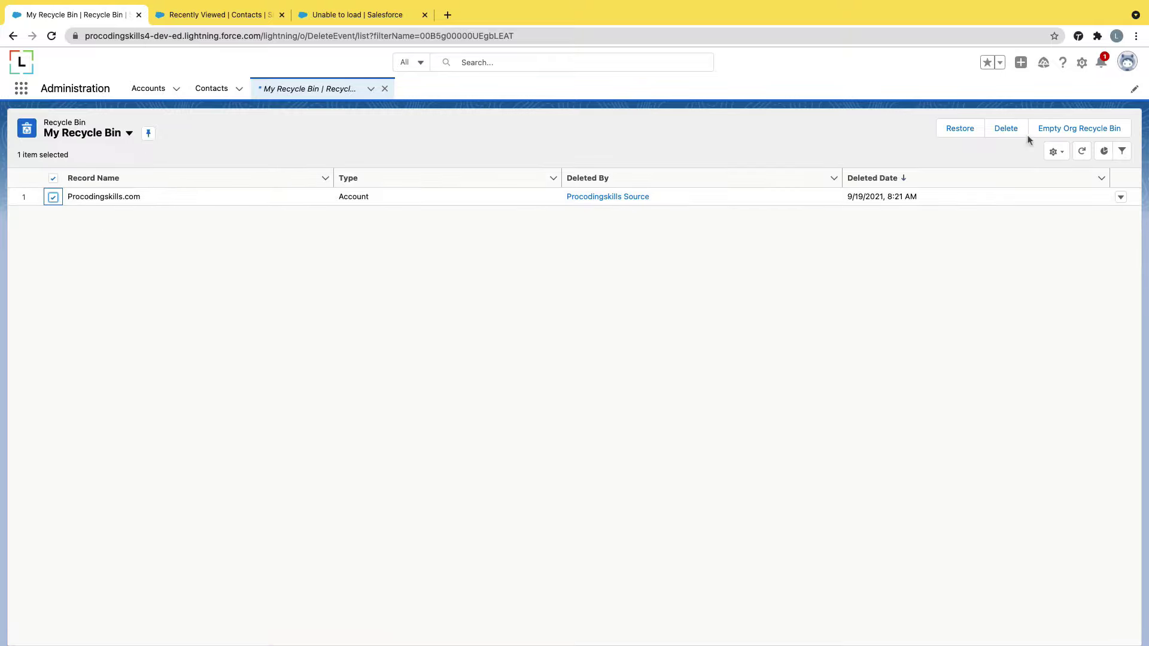
click(962, 129)
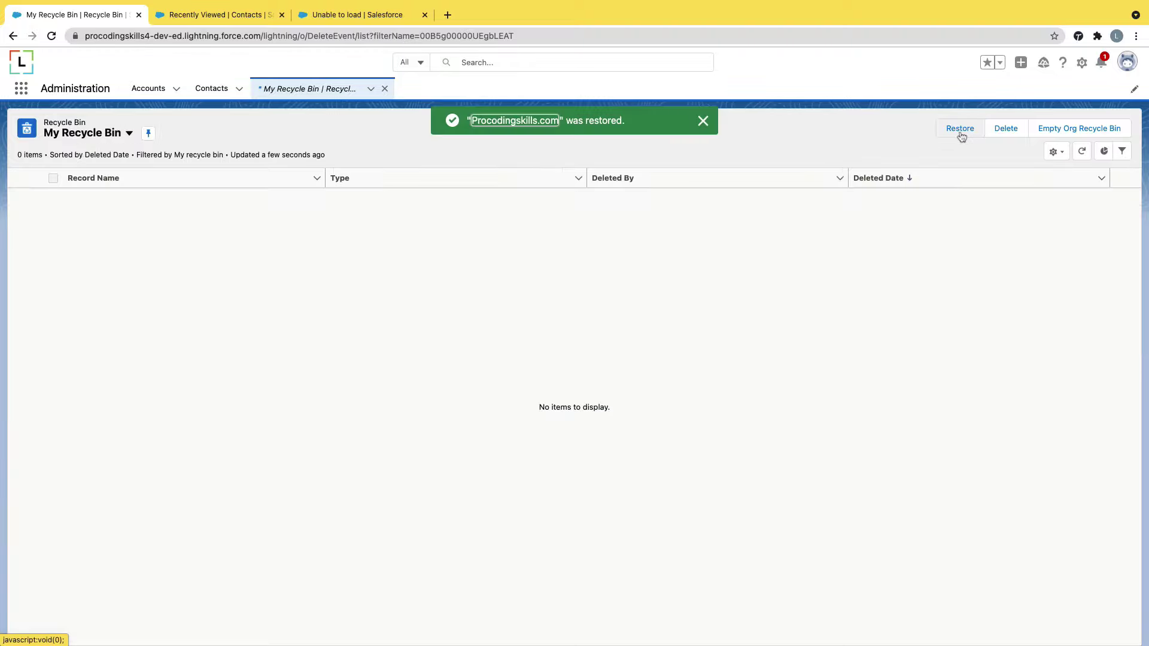
click(149, 89)
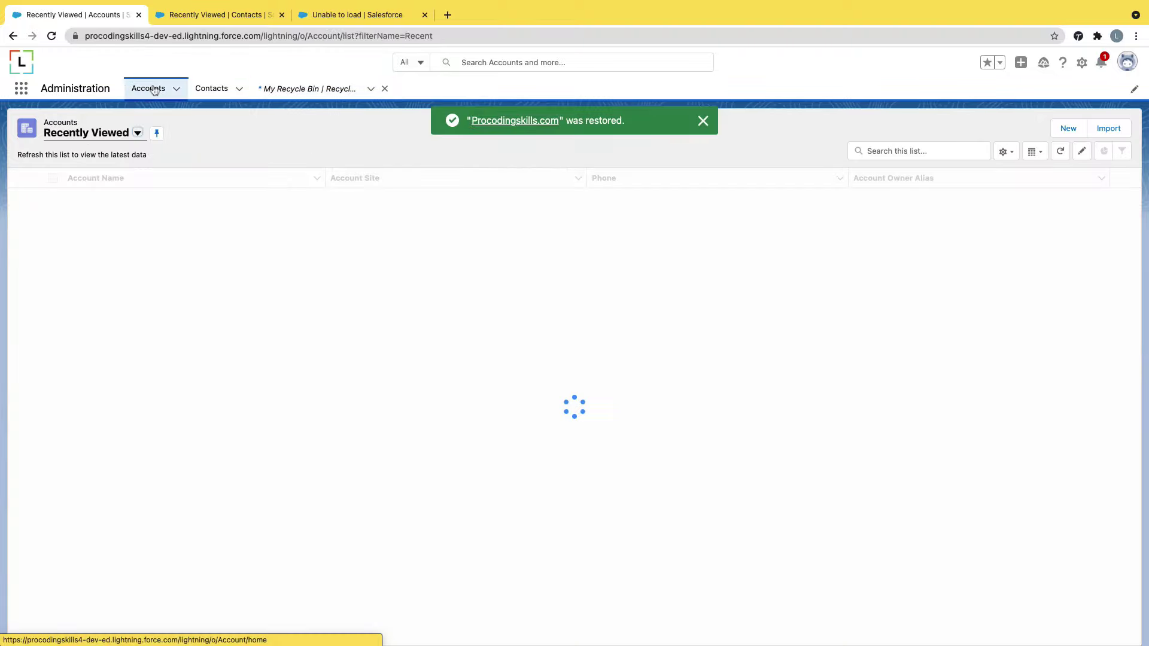
Share the Chatter post 'Hey This is for test' on the restored Procodingskills.com account
click(123, 199)
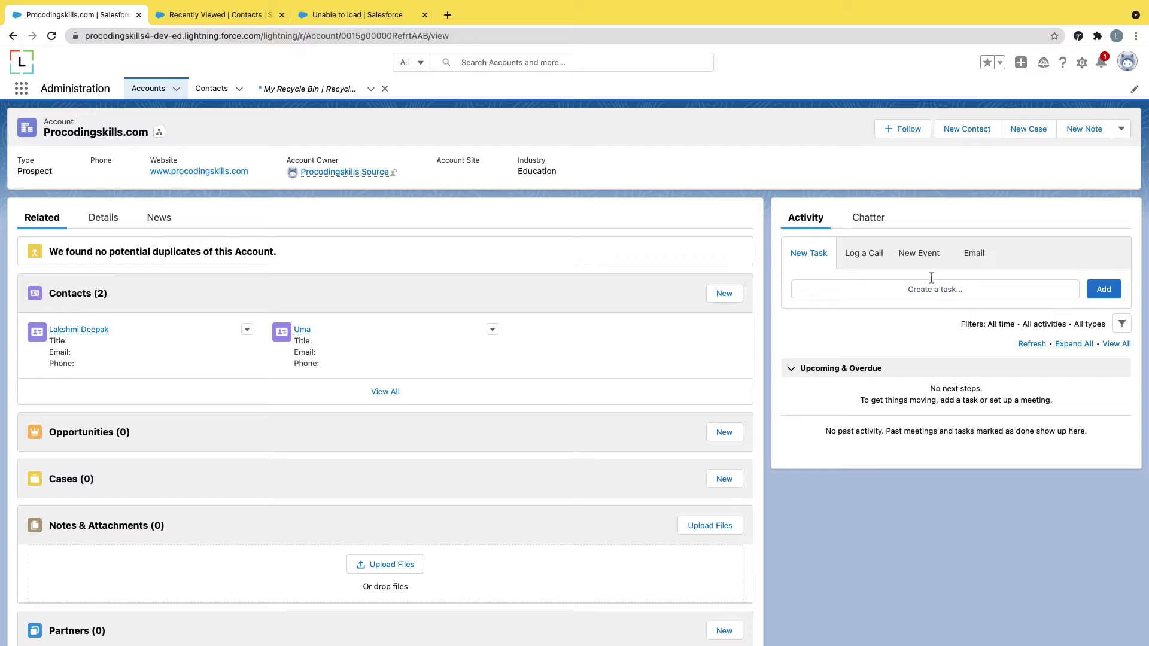
click(867, 217)
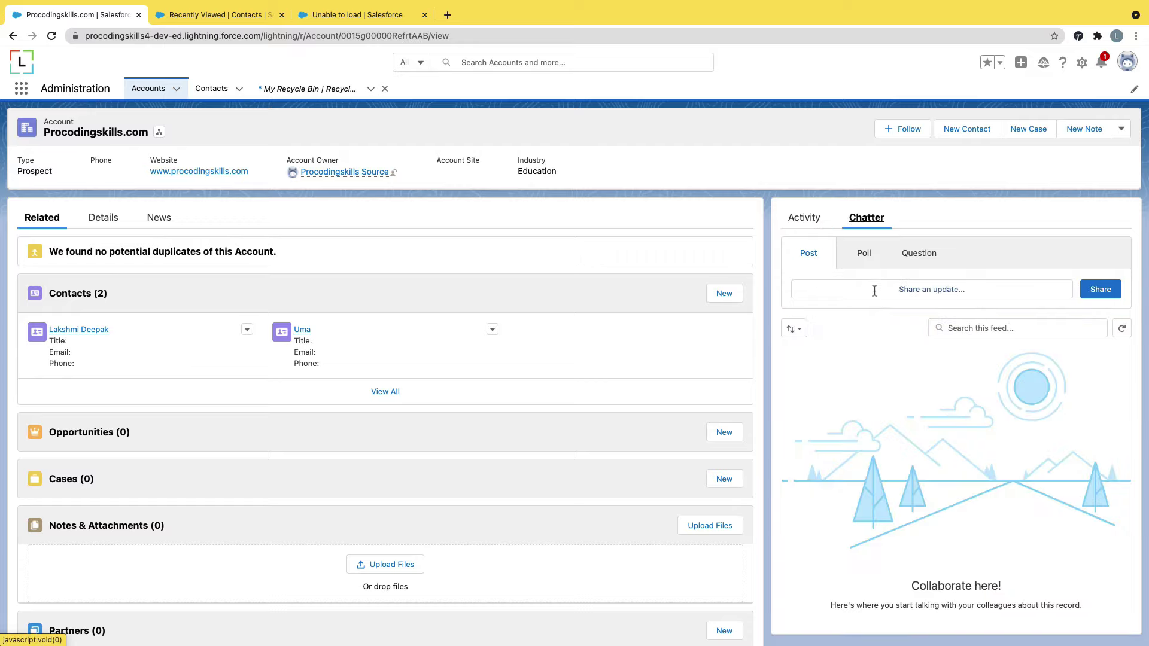
click(874, 291)
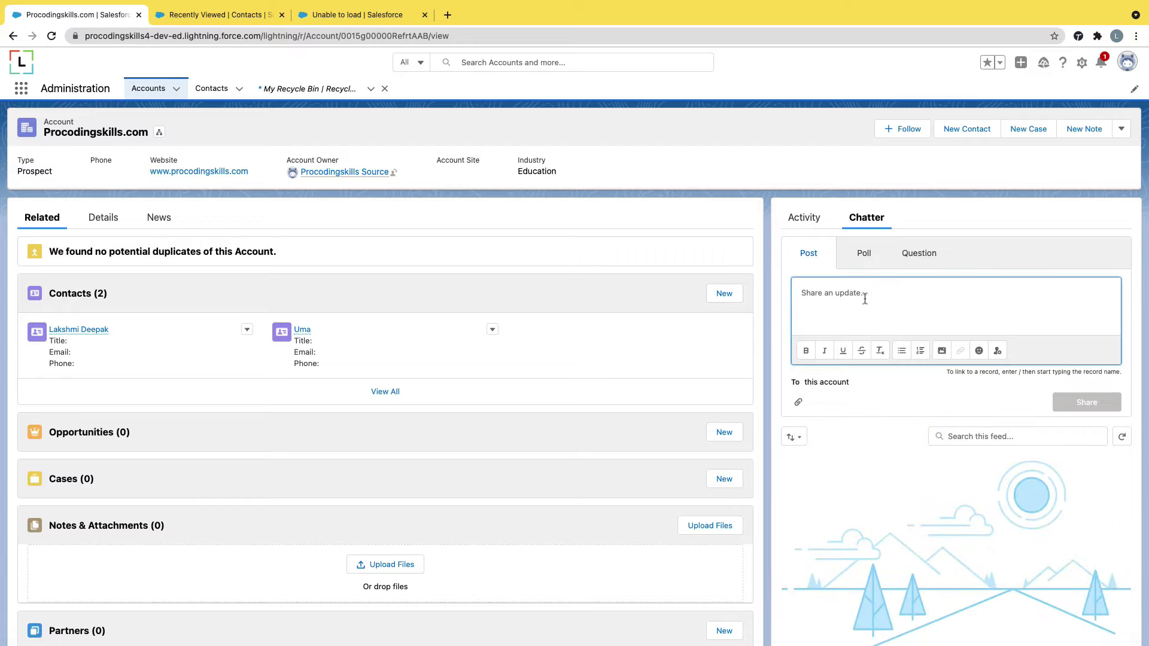
text(Hey This is for test #)
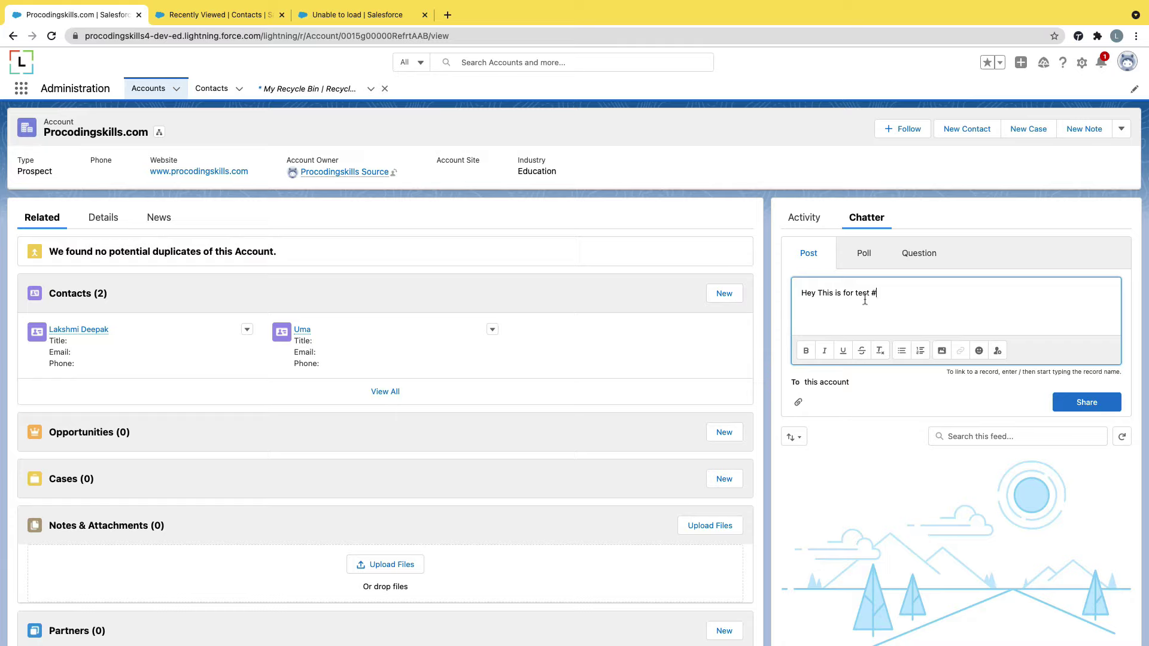
text(Proc)
key(BackSpace)
key(BackSpace)
key(BackSpace)
key(BackSpace)
key(BackSpace)
click(1087, 404)
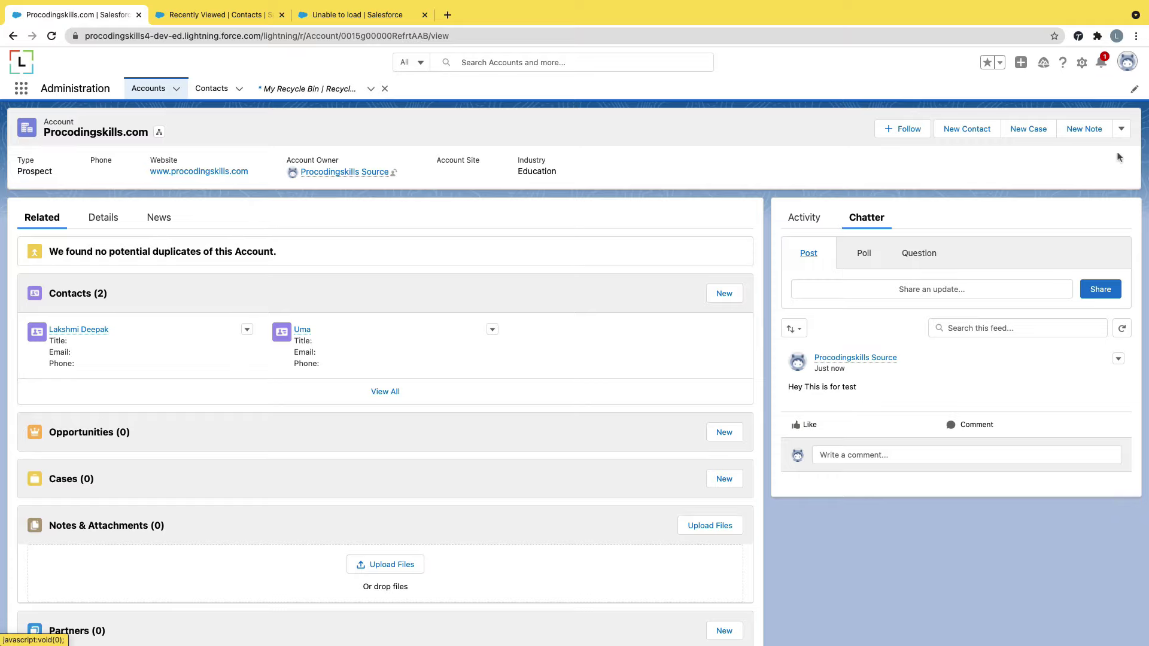
Delete the Procodingskills.com account and confirm the deletion
click(1122, 130)
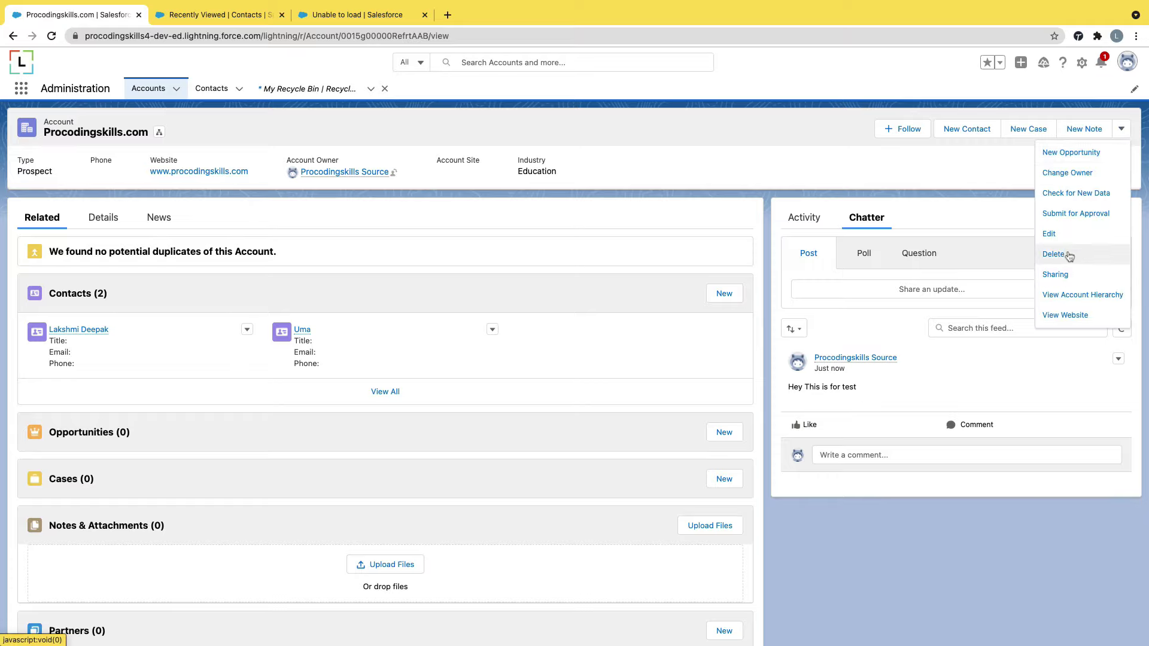
click(1069, 255)
click(735, 380)
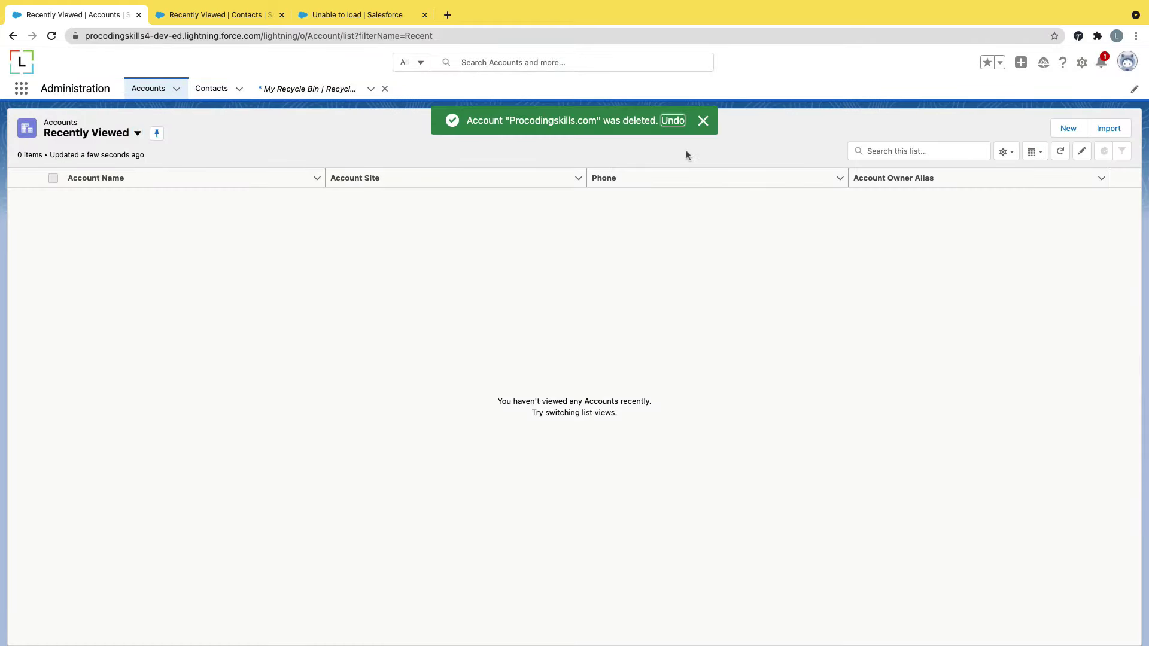
Undo the deletion to restore Procodingskills.com, check its Chatter post, then view recent contacts
click(674, 123)
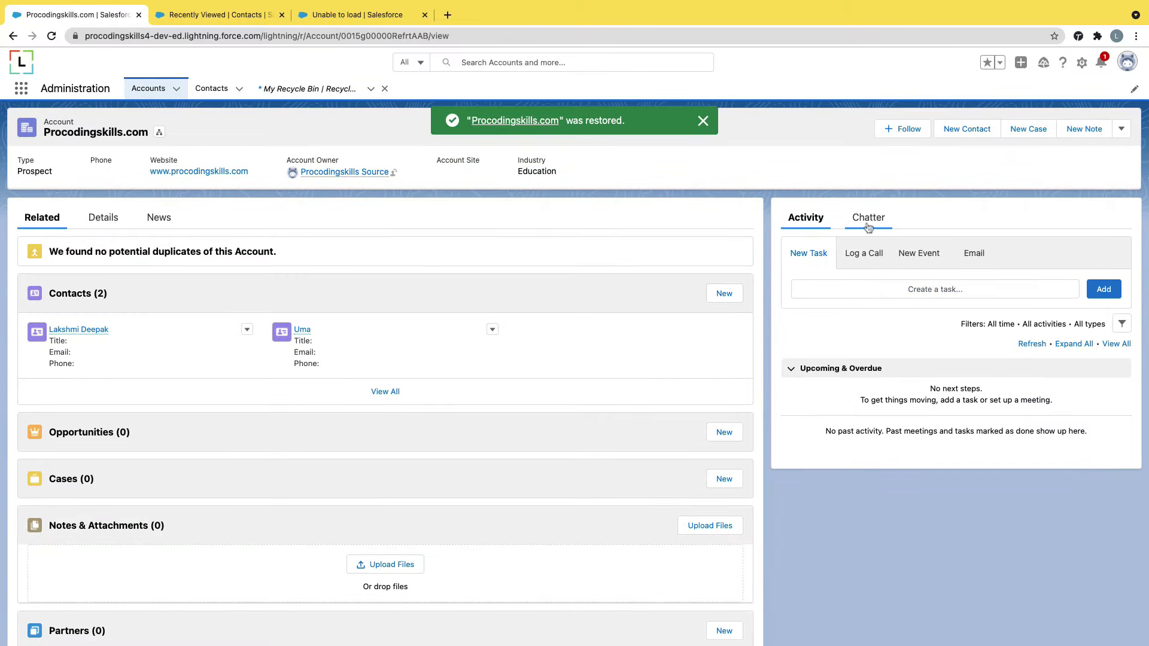
click(867, 219)
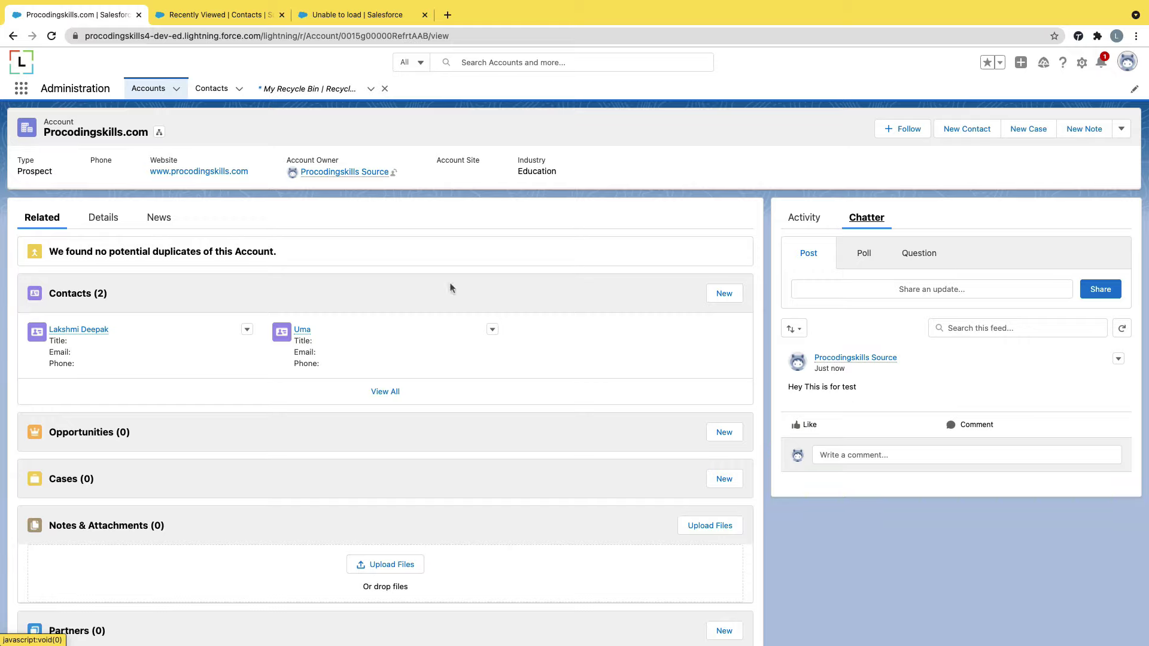
click(237, 15)
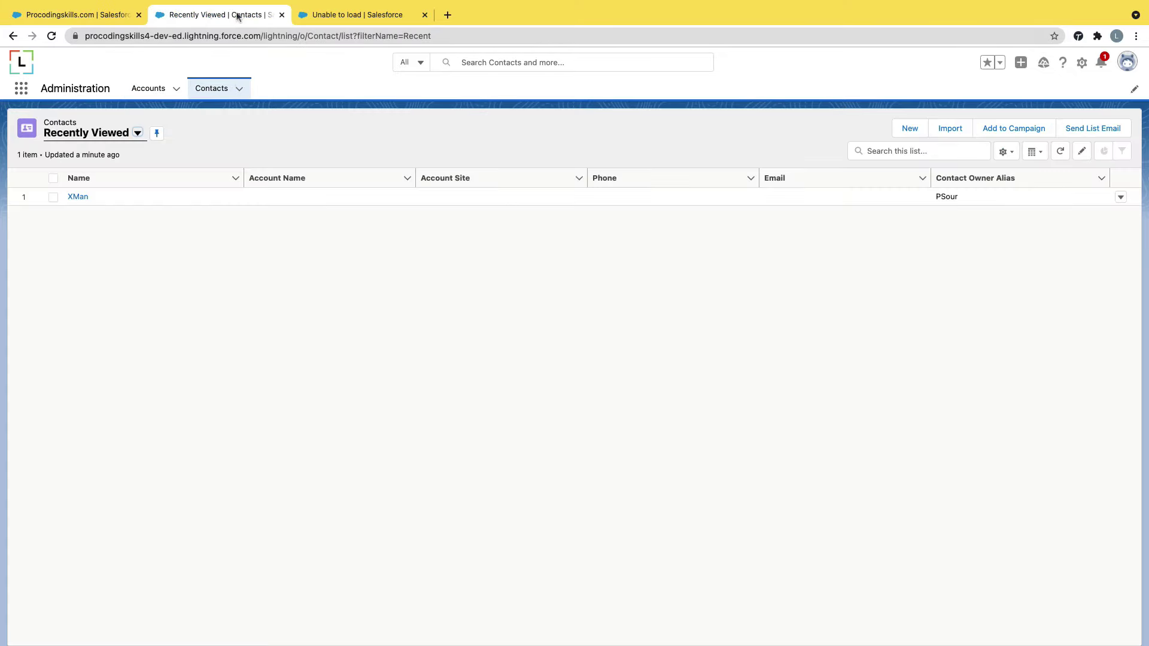
Close the leftover contacts and error browser tabs and the My Recycle Bin view
click(281, 16)
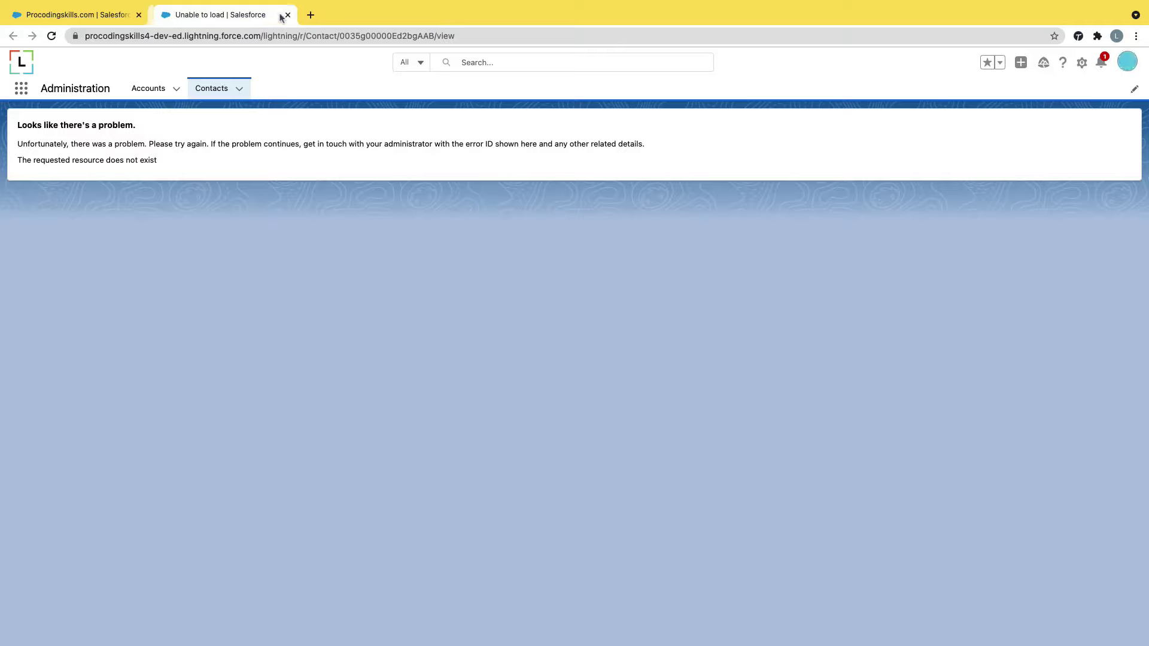
click(282, 16)
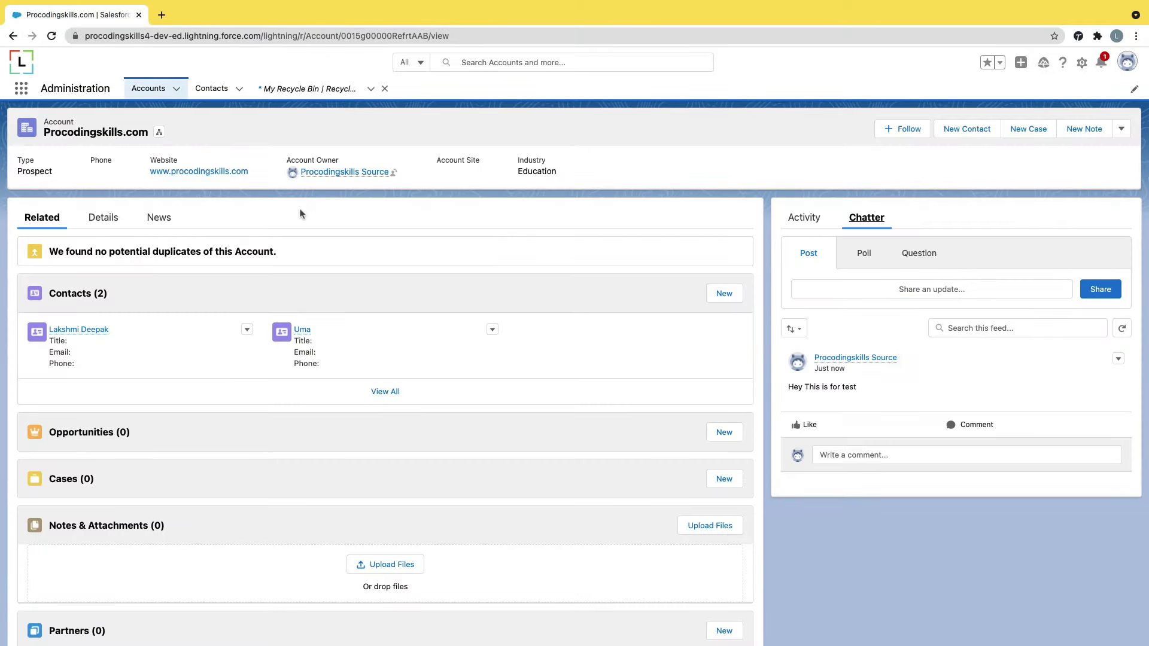
click(211, 89)
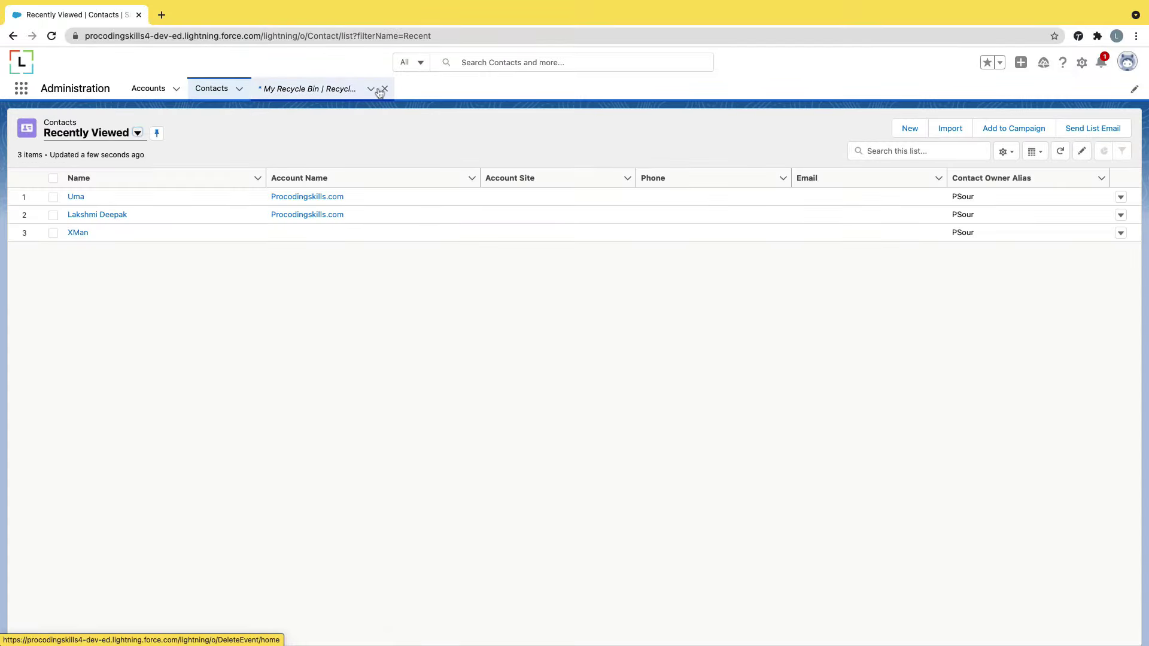
click(385, 88)
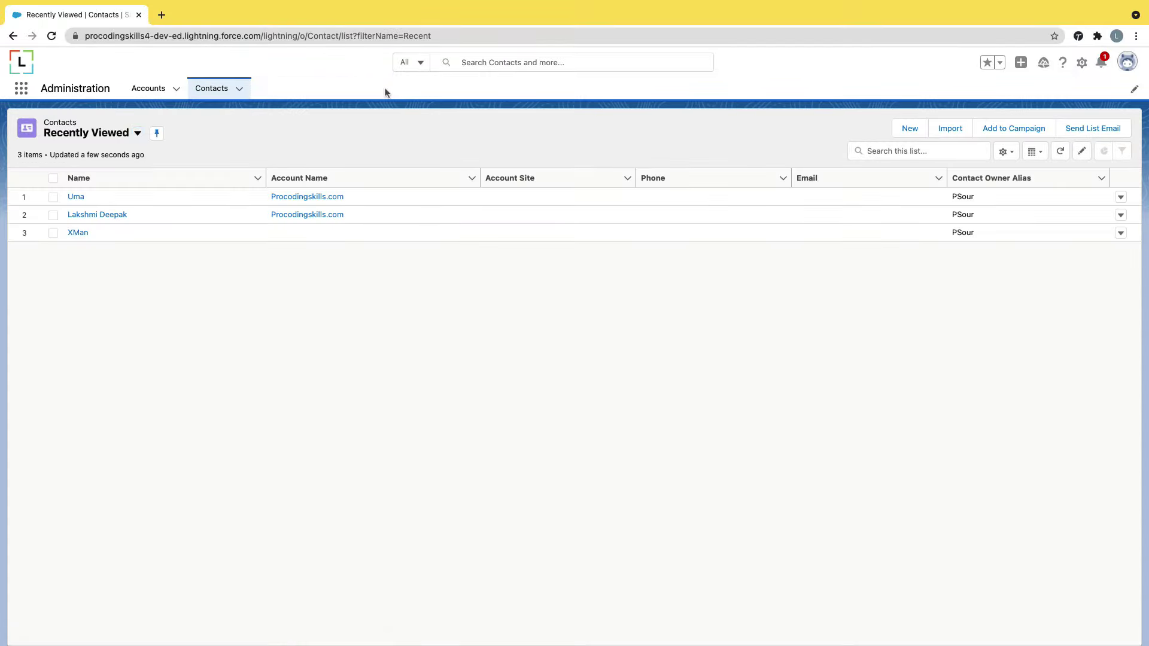
Review Mr. XMan's contact details, then return to the recently viewed accounts list
click(79, 233)
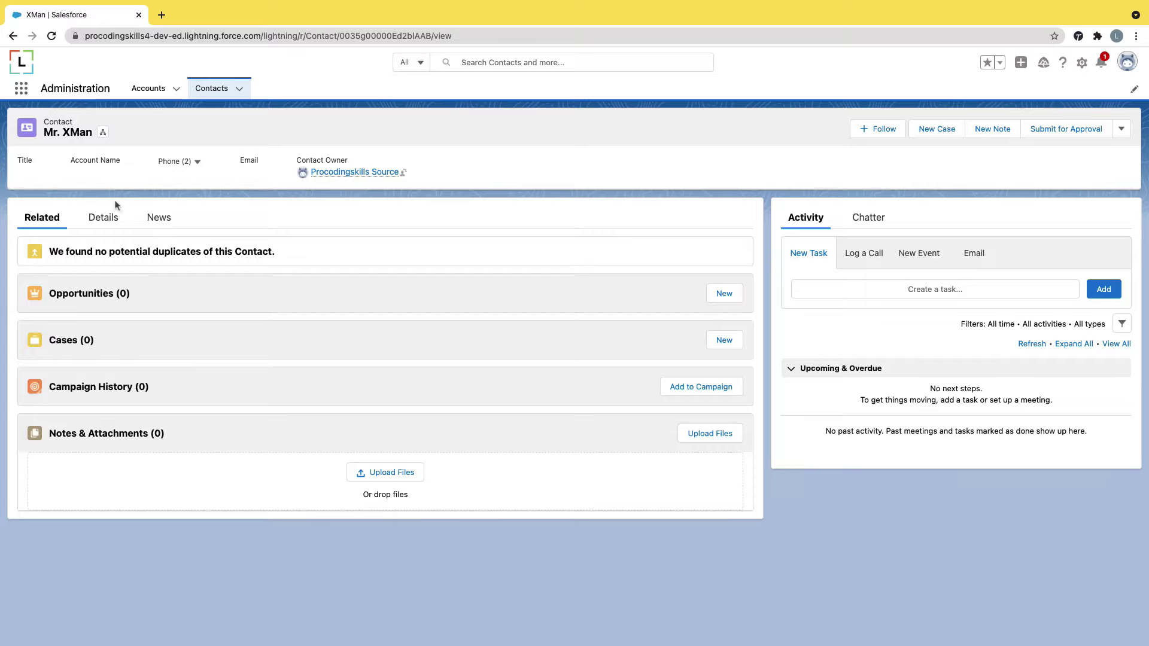
click(101, 225)
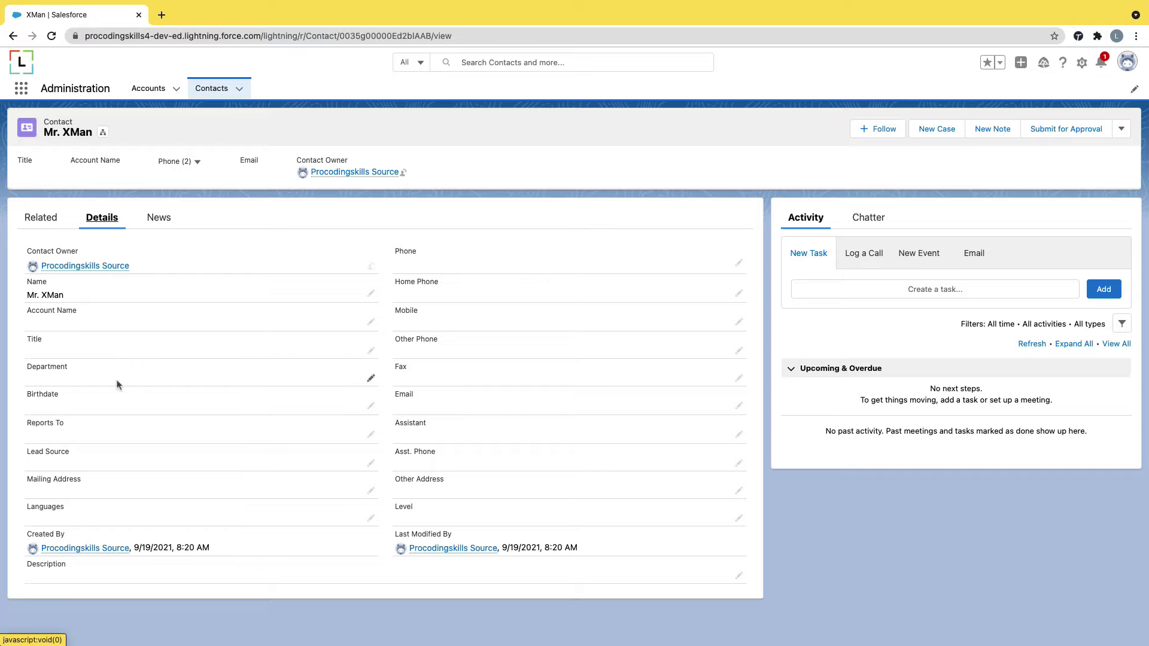
click(149, 89)
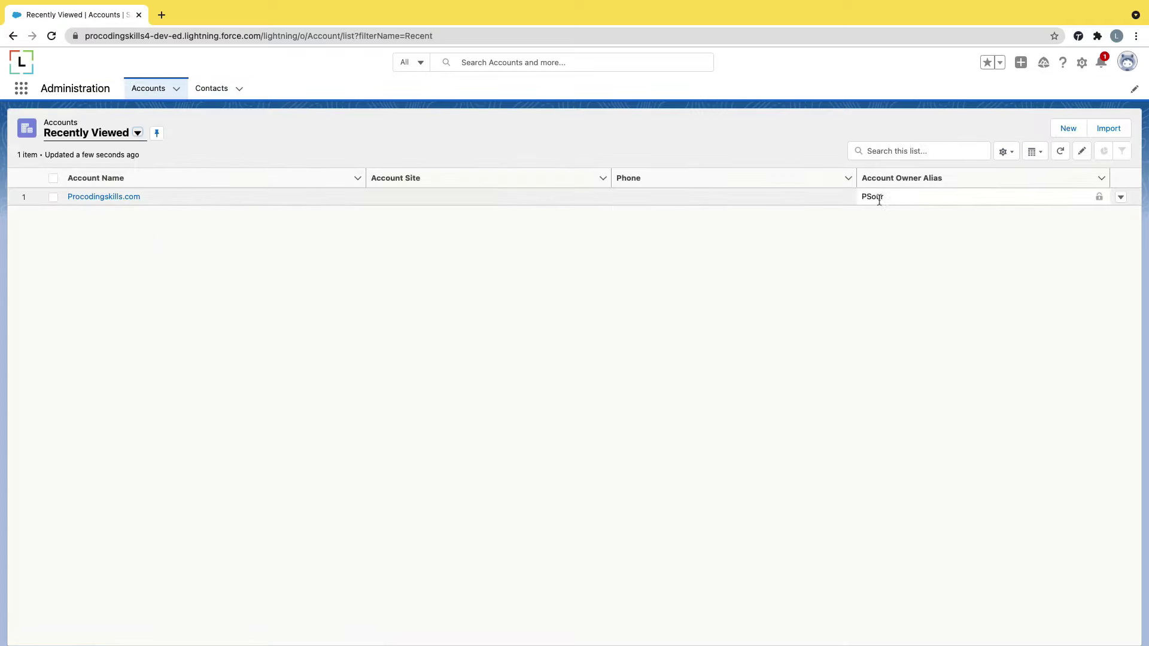
click(110, 196)
click(149, 88)
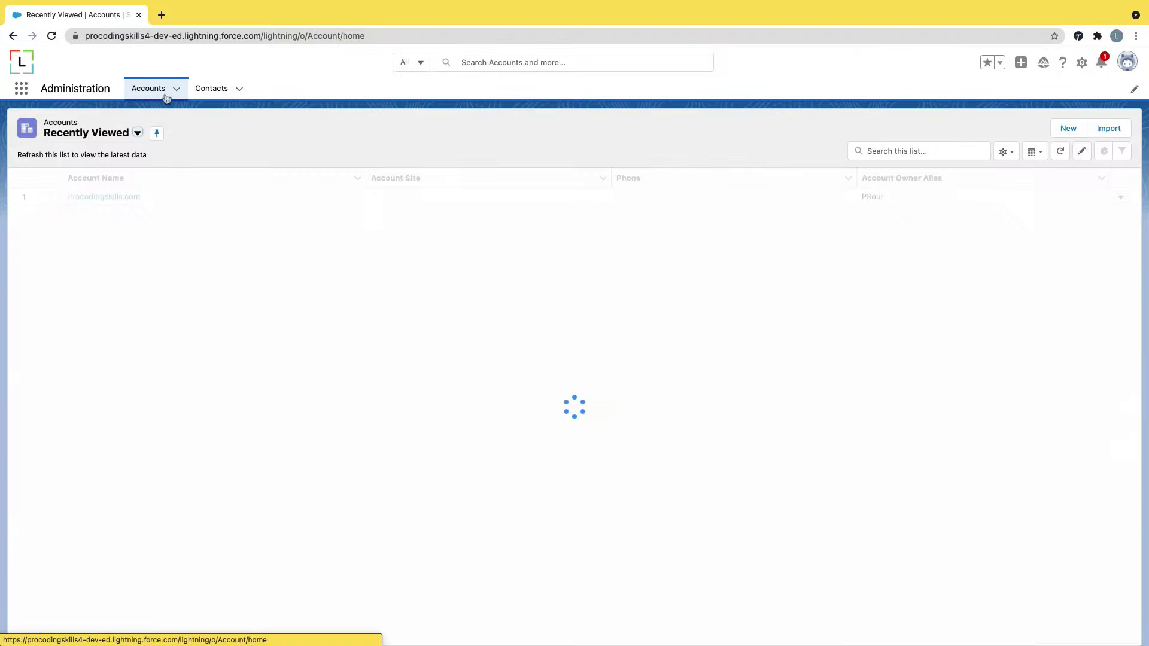
click(1069, 129)
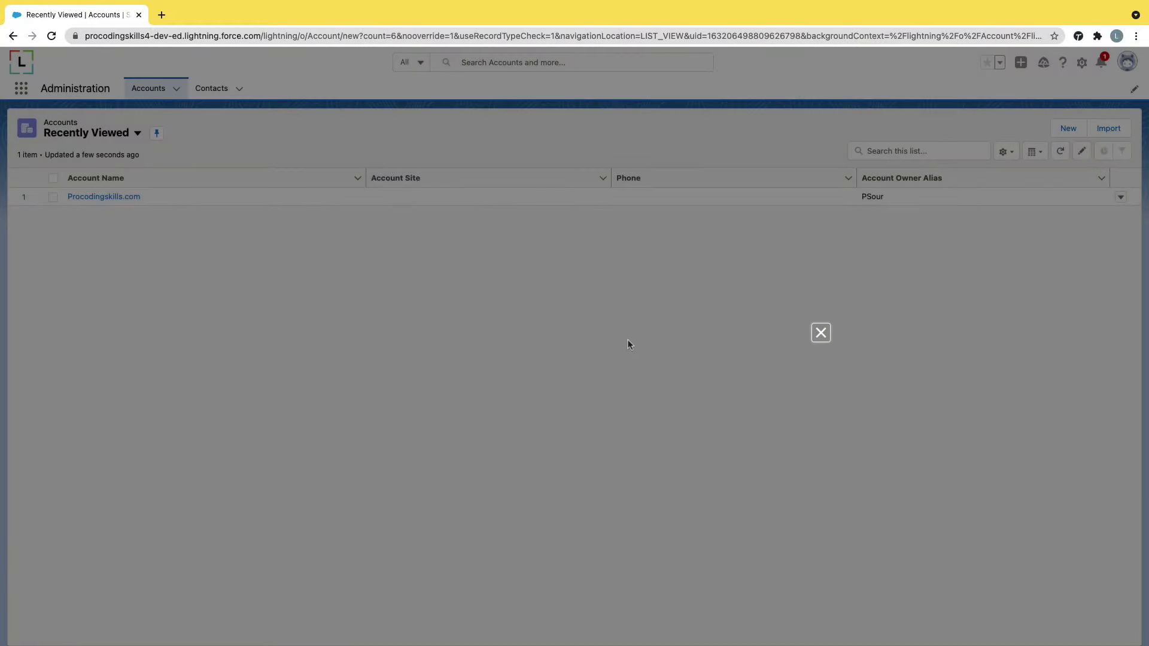
click(636, 164)
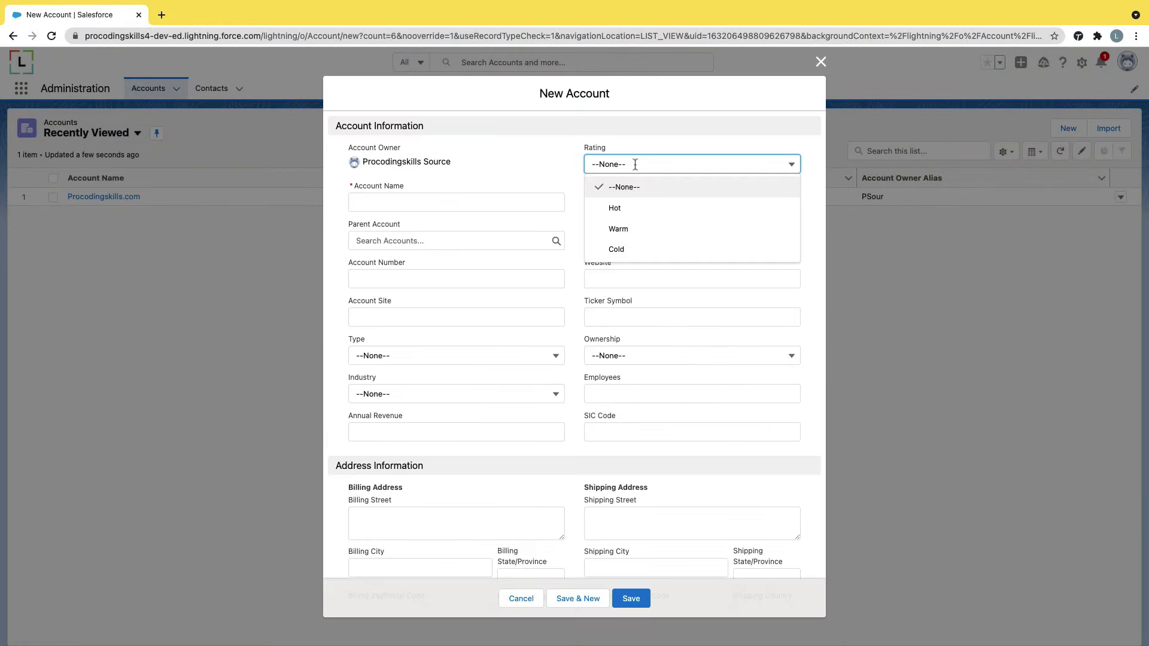
click(635, 206)
click(608, 209)
click(607, 274)
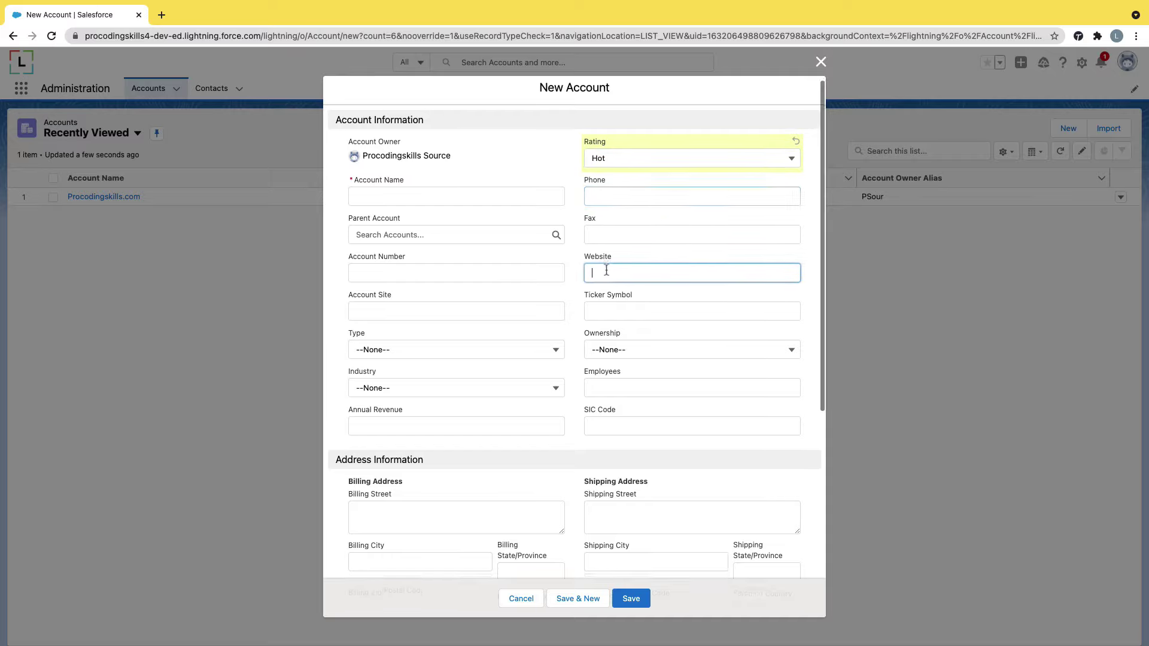
click(604, 166)
click(626, 204)
click(611, 191)
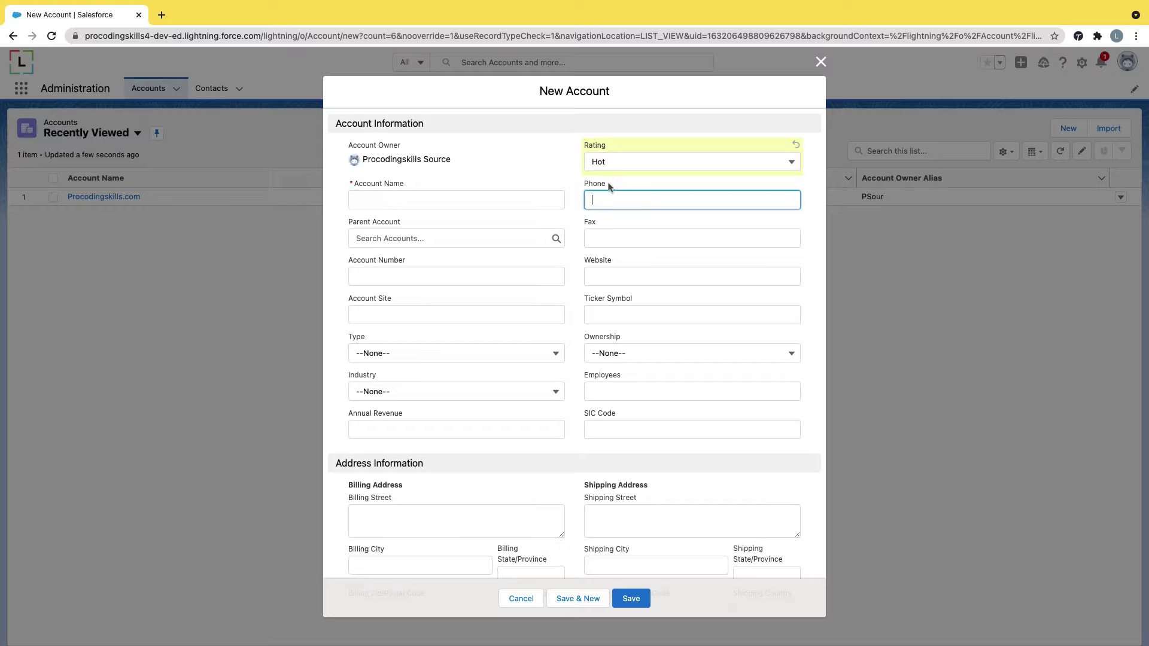
drag(578, 184, 604, 186)
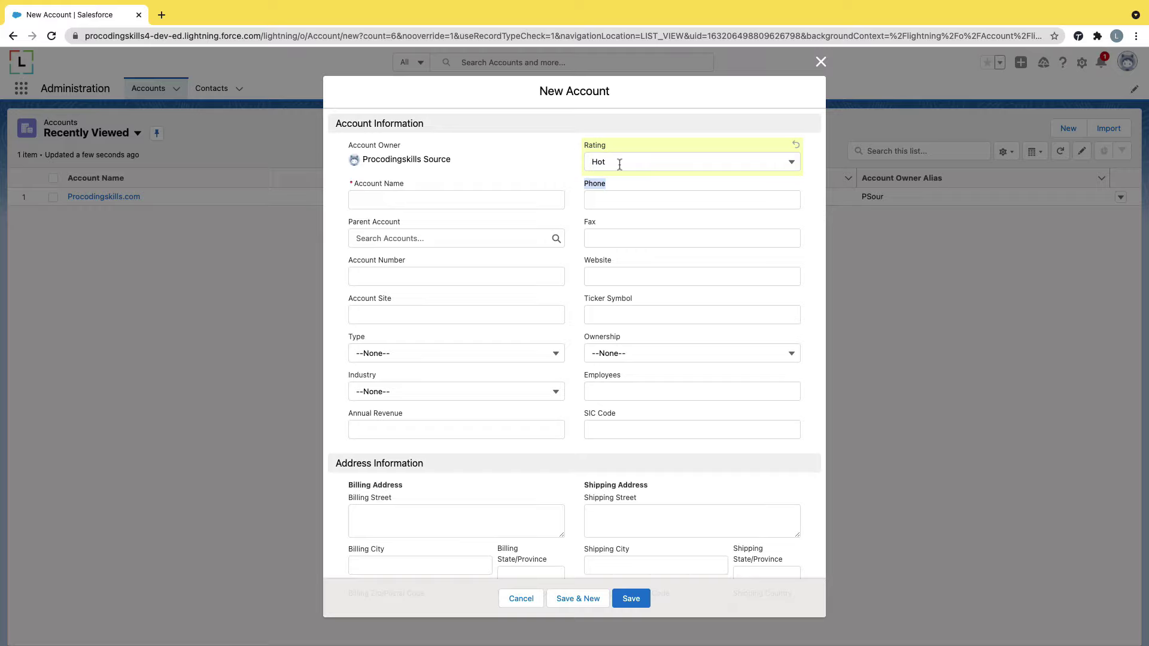
click(820, 63)
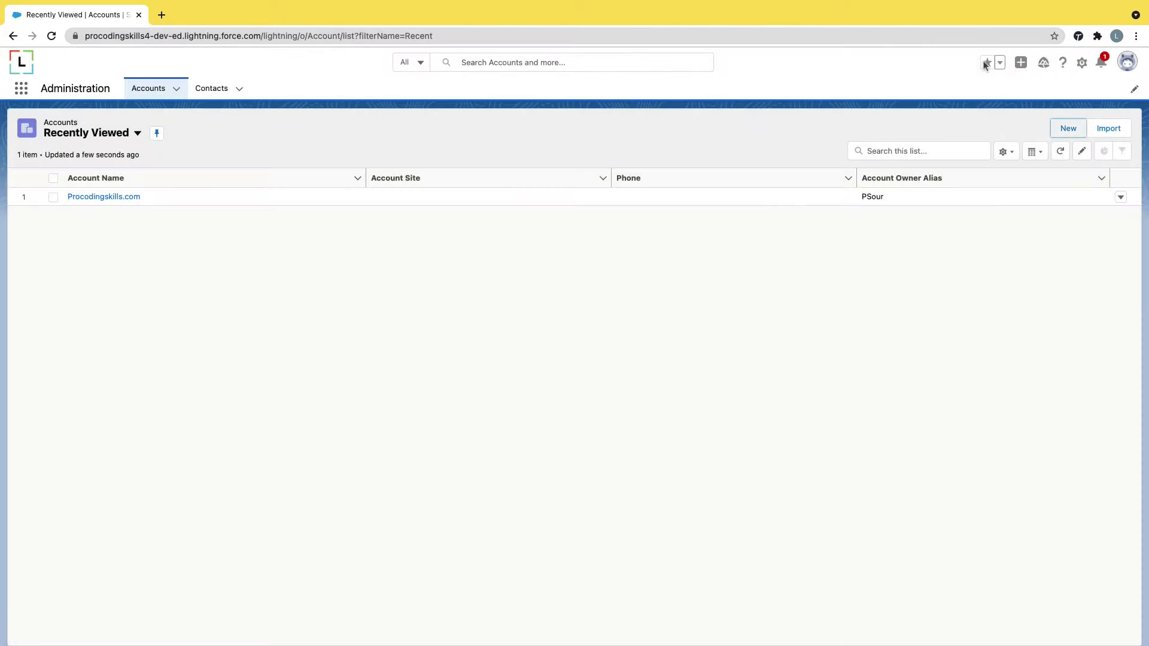
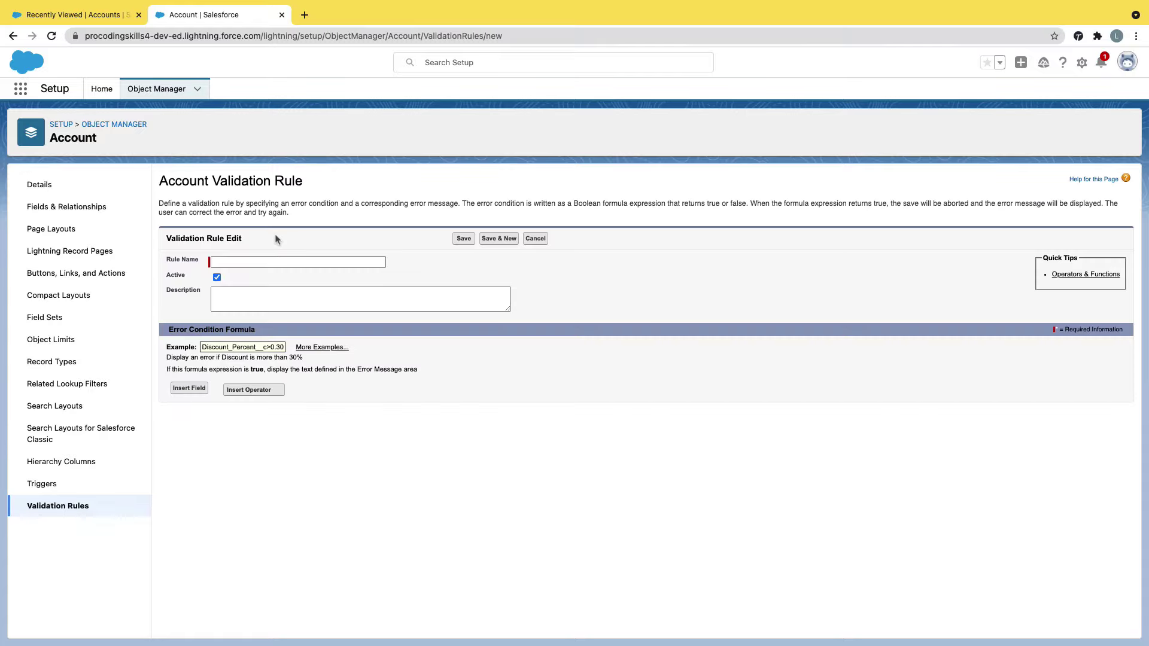
Type the rule name Rating_Phone_Check, fixing the misspelled ending 'Chcek'
text(Ra)
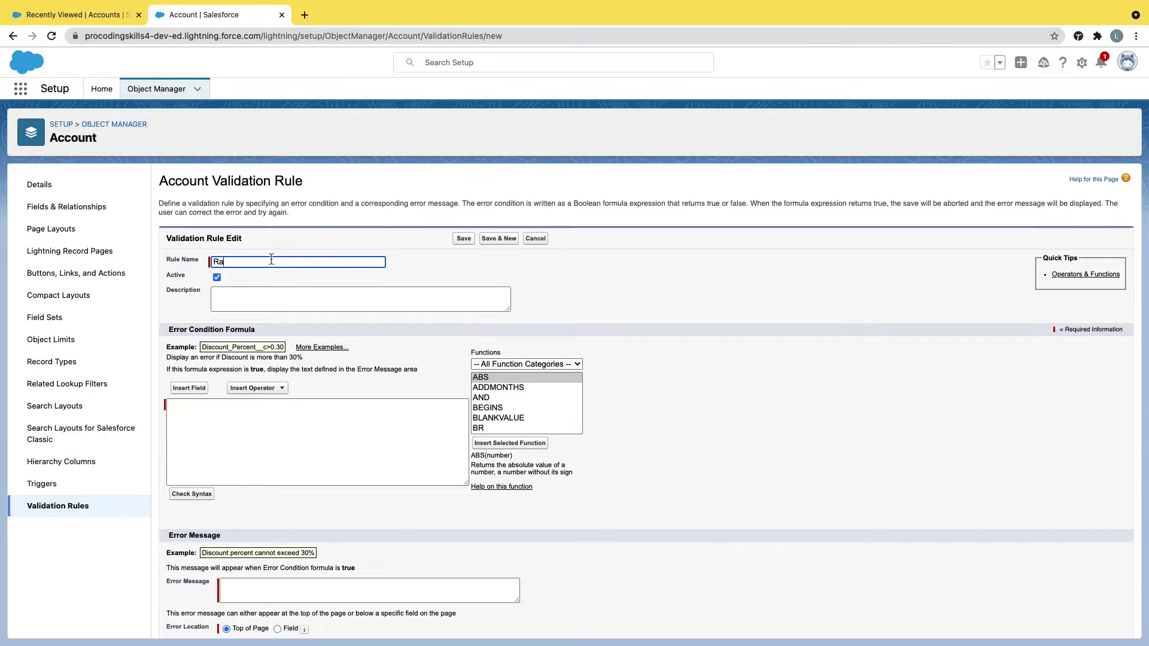
text(ting_Phone_Chcek)
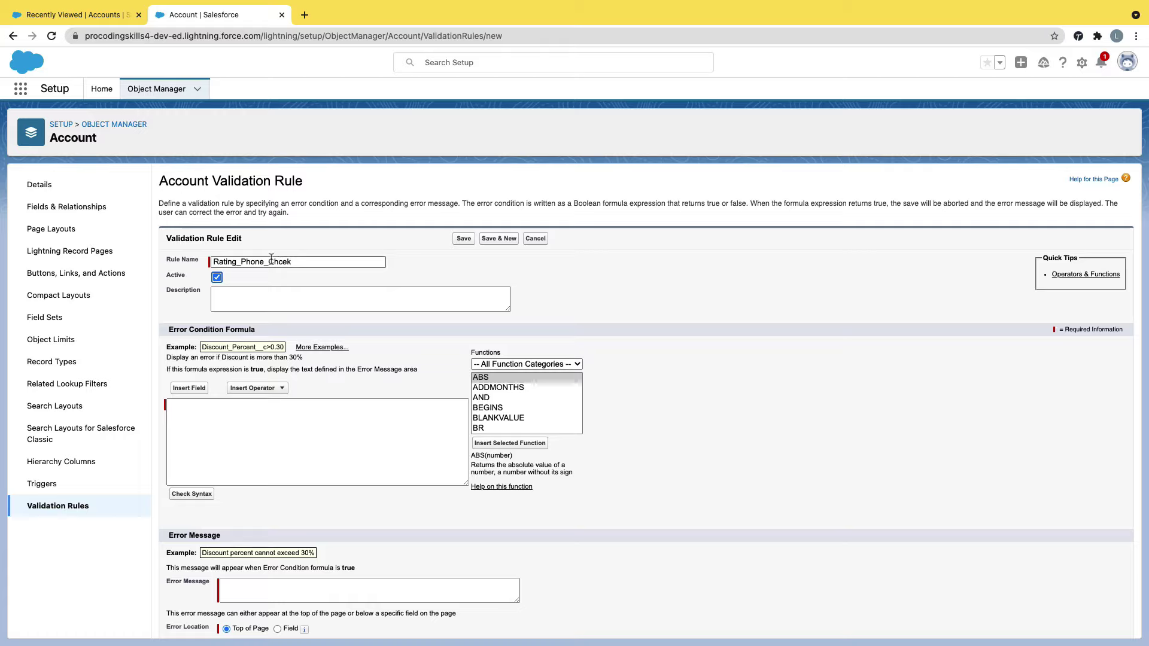
key(shift+Left)
key(shift+Left)
drag(292, 262, 271, 258)
text(Check)
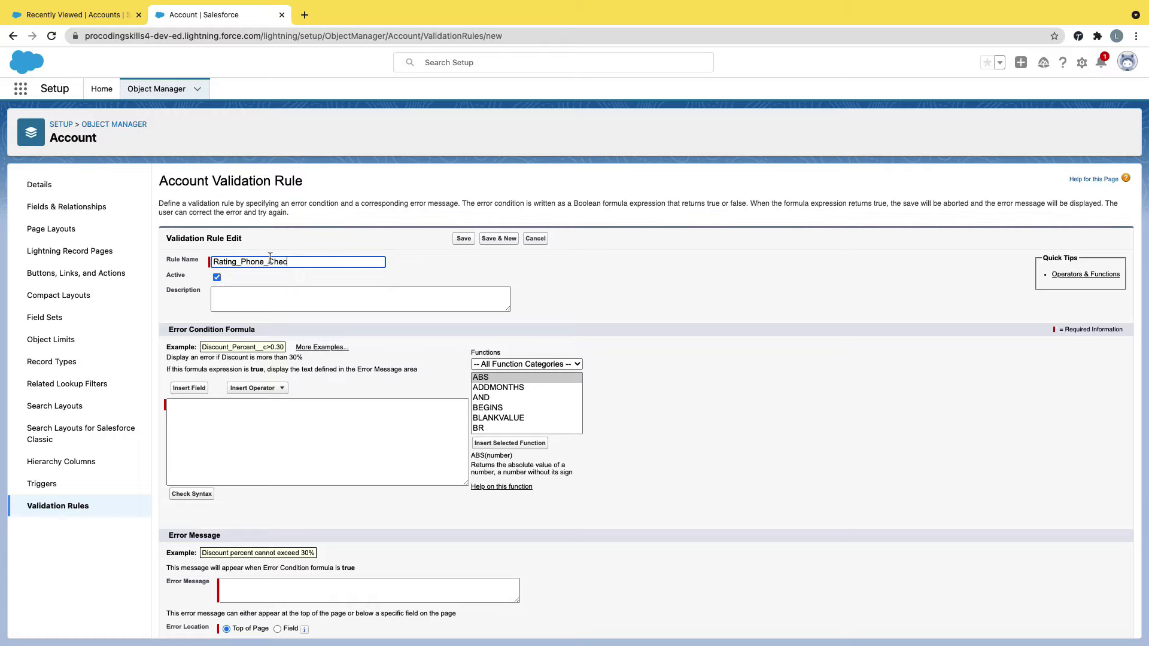
click(228, 416)
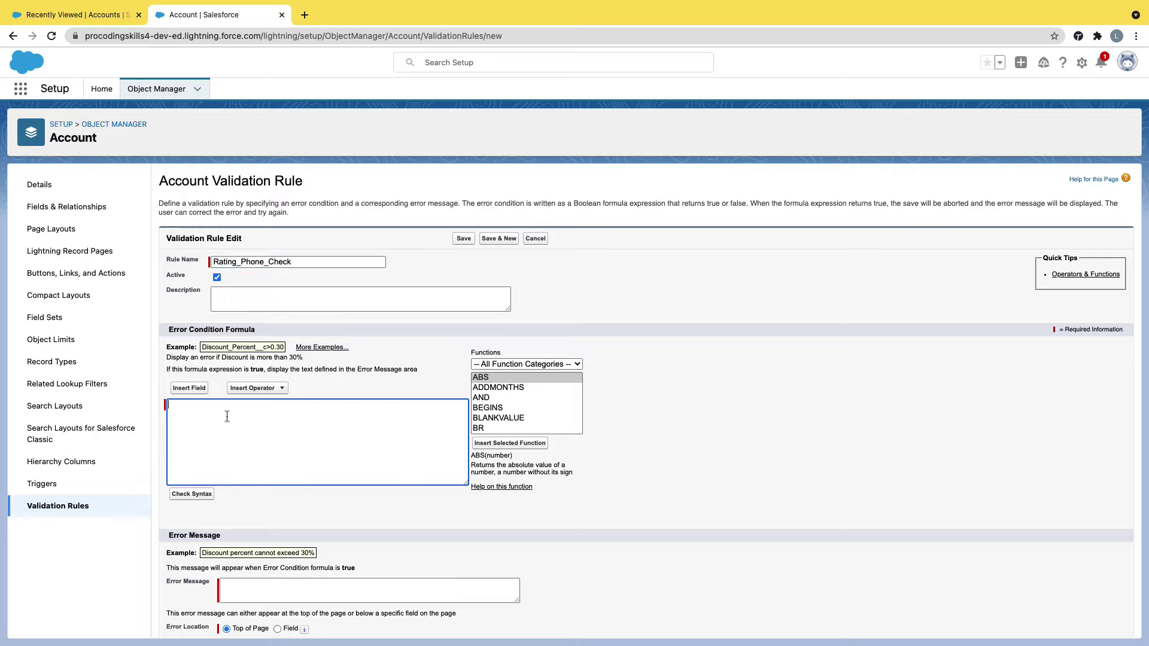
click(100, 14)
Open the Procodingskills.com account details and review its Rating values: Hot, Warm, Cold
click(104, 198)
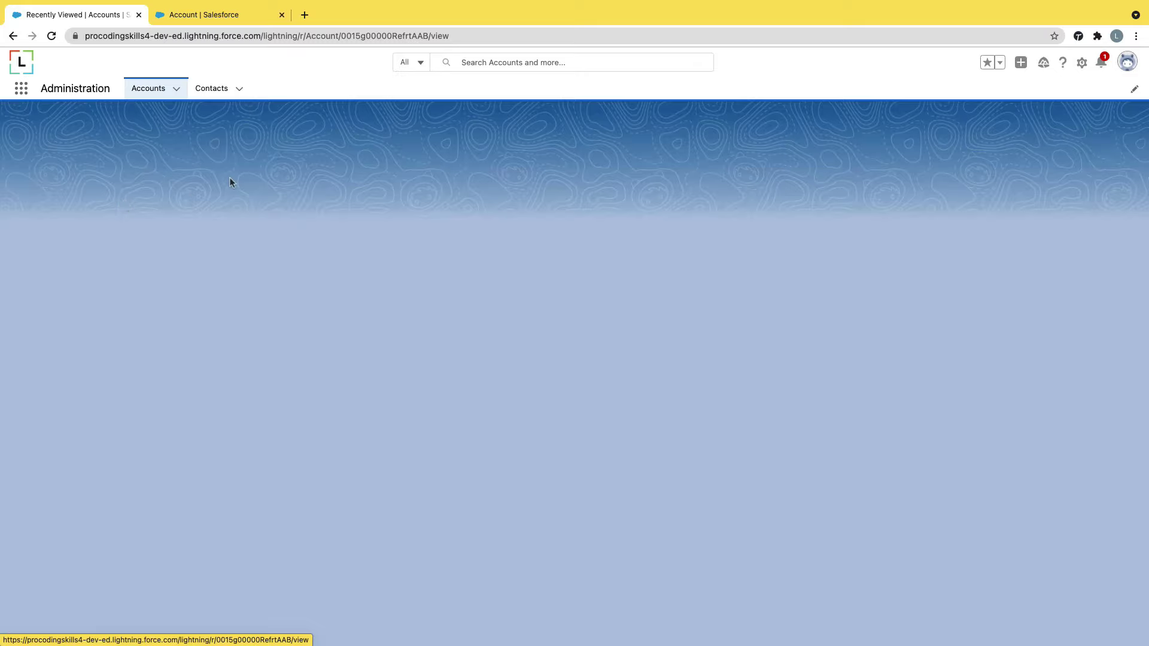
click(111, 226)
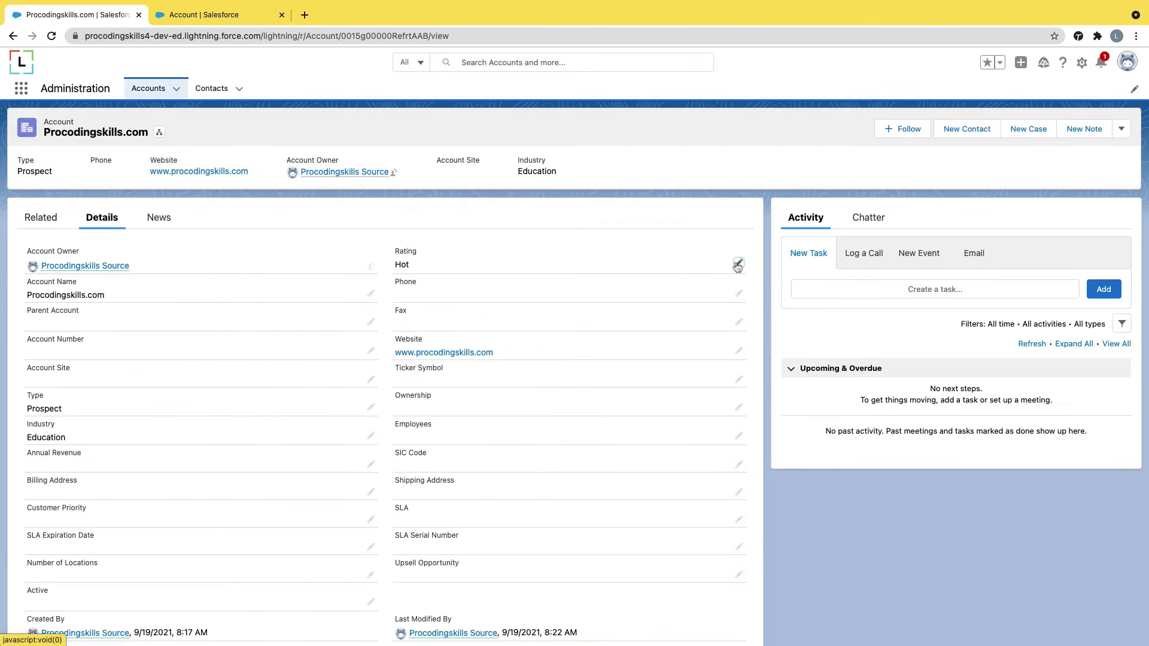
click(738, 263)
click(688, 279)
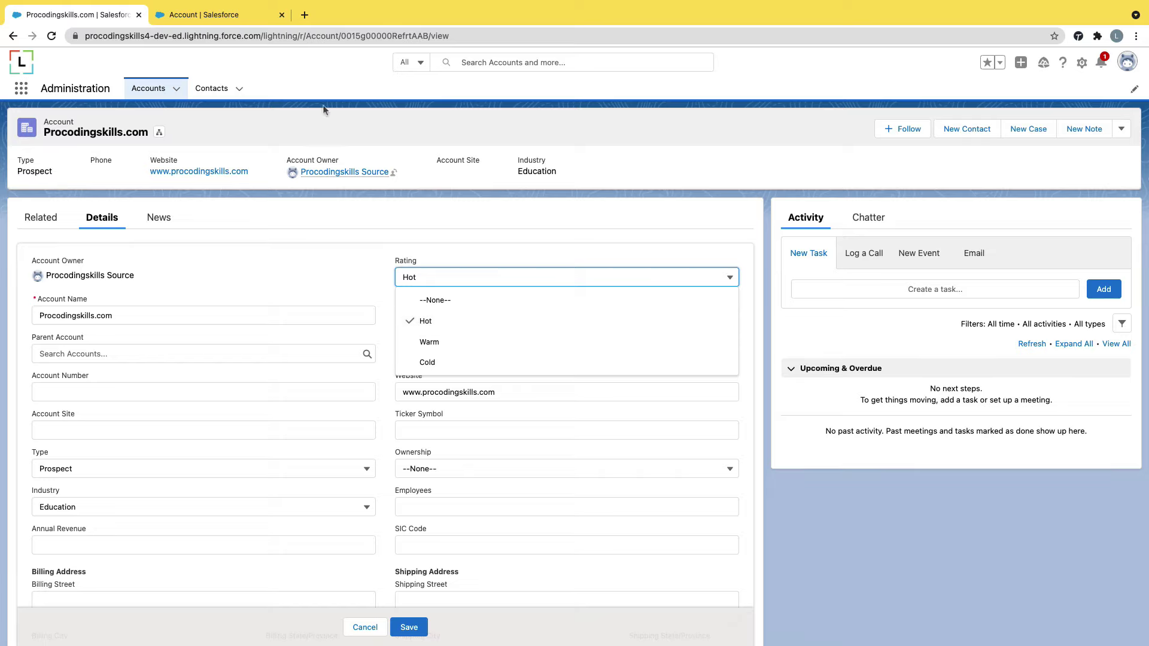
click(200, 15)
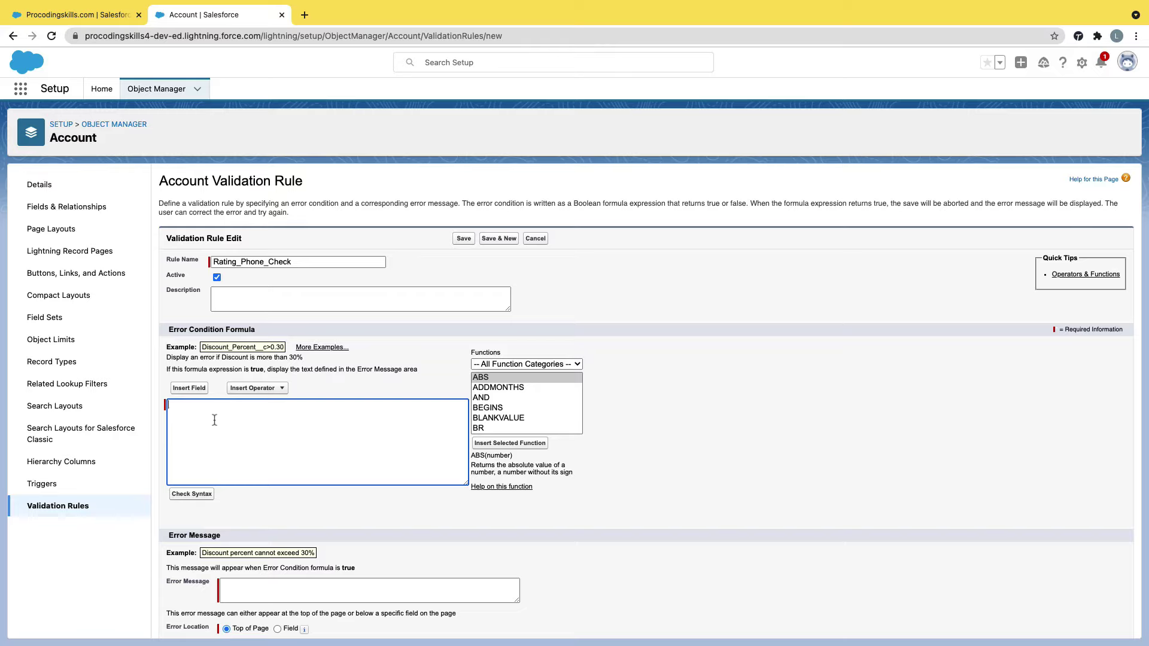
Insert the ISPICKVAL function into the error condition formula
click(494, 408)
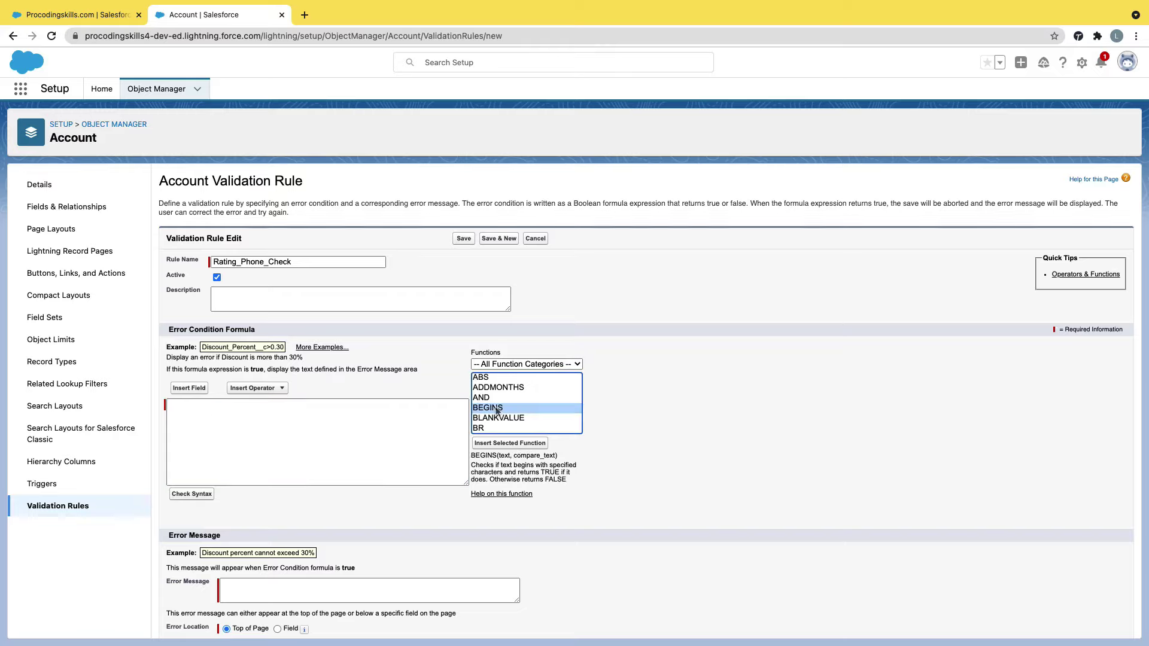
key(i)
key(s)
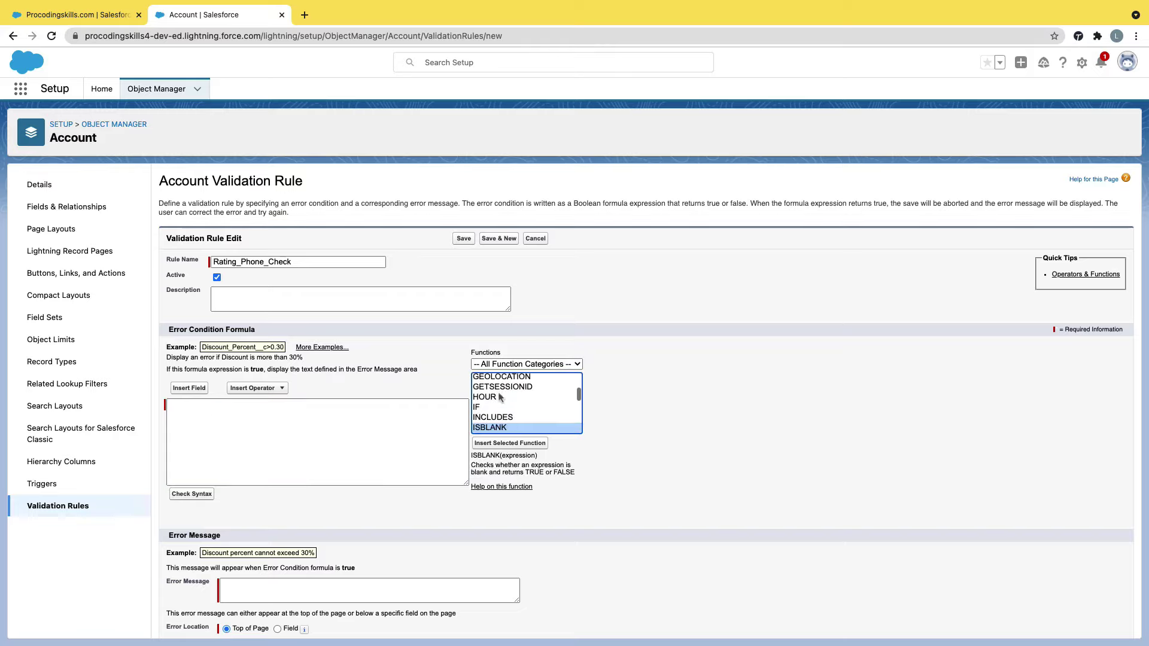
key(Down)
key(Down)
key(Down)
key(Down)
key(Down)
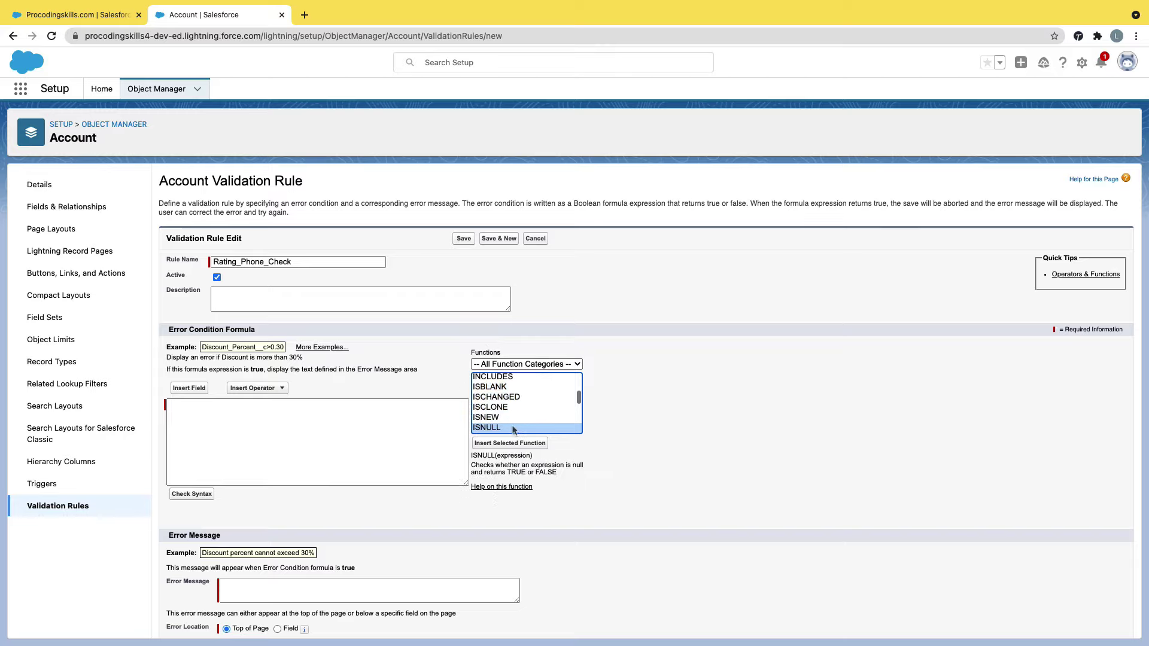
key(Down)
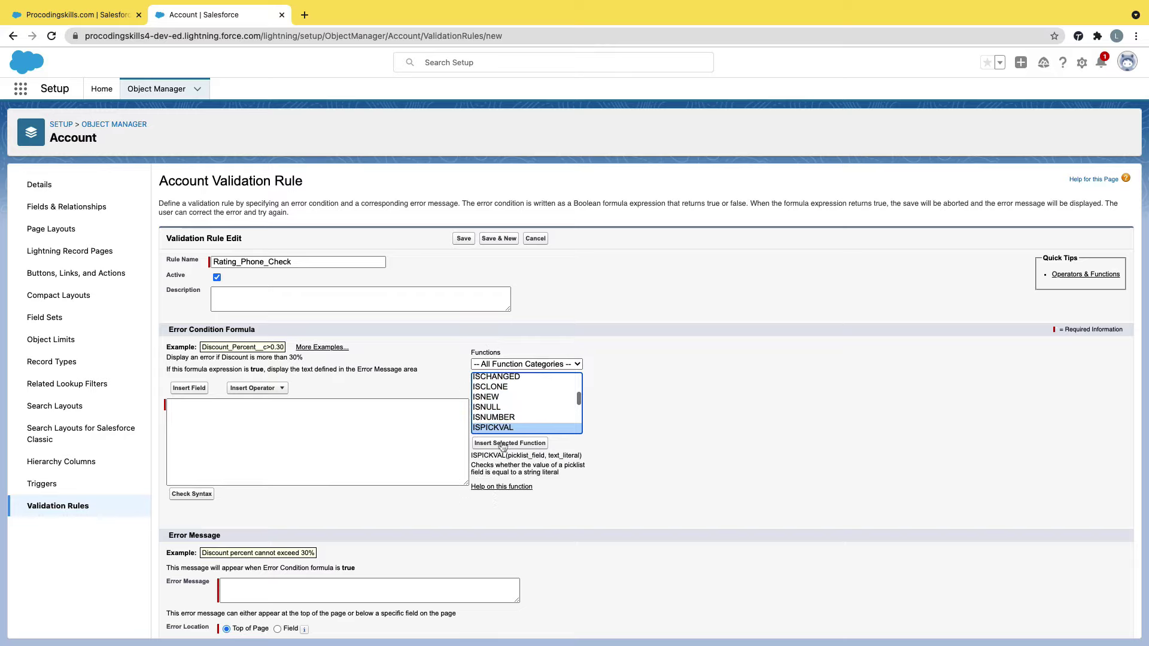
click(506, 443)
Replace the picklist_field placeholder with the Account Rating field
double_click(248, 405)
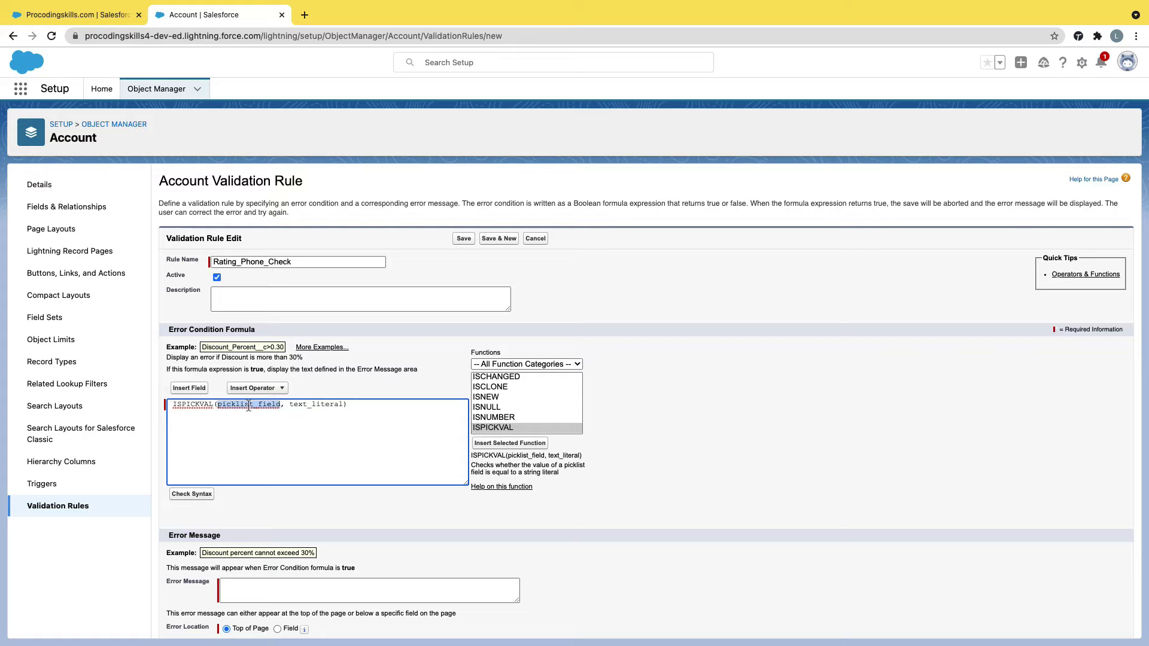
key(BackSpace)
click(189, 388)
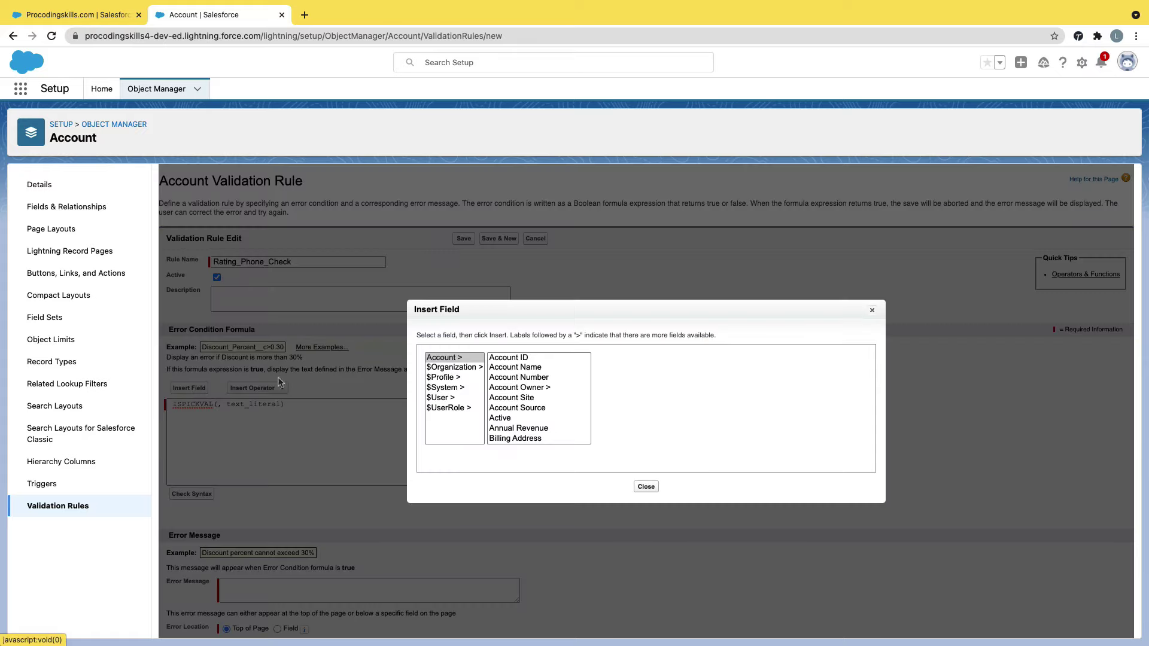
click(504, 379)
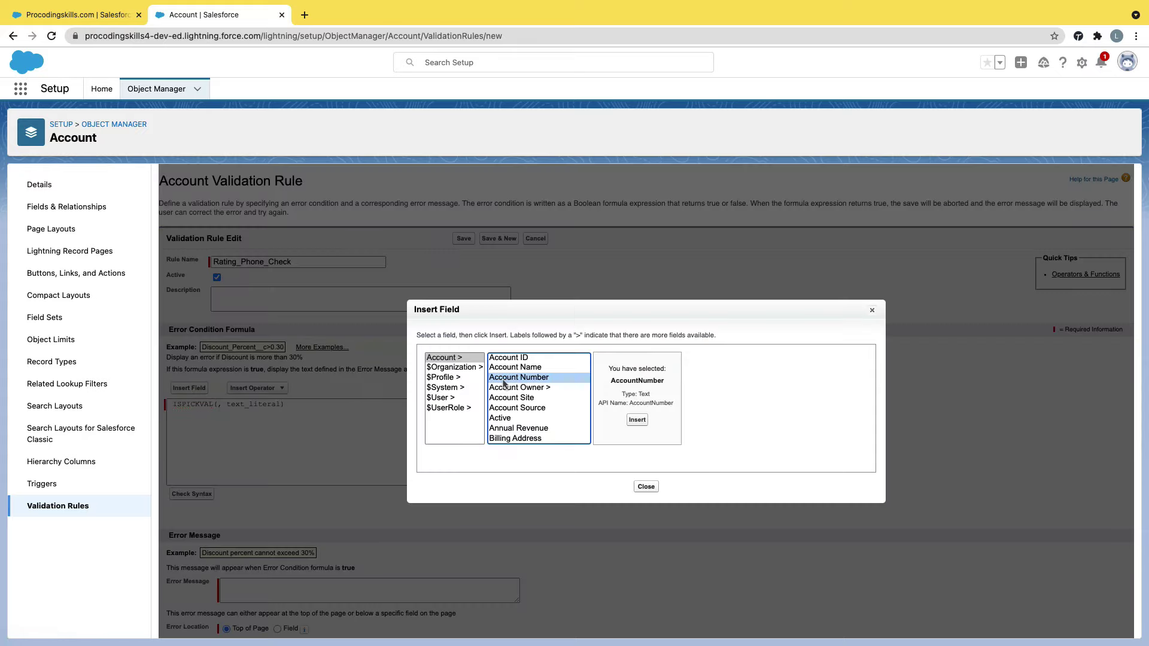
key(r)
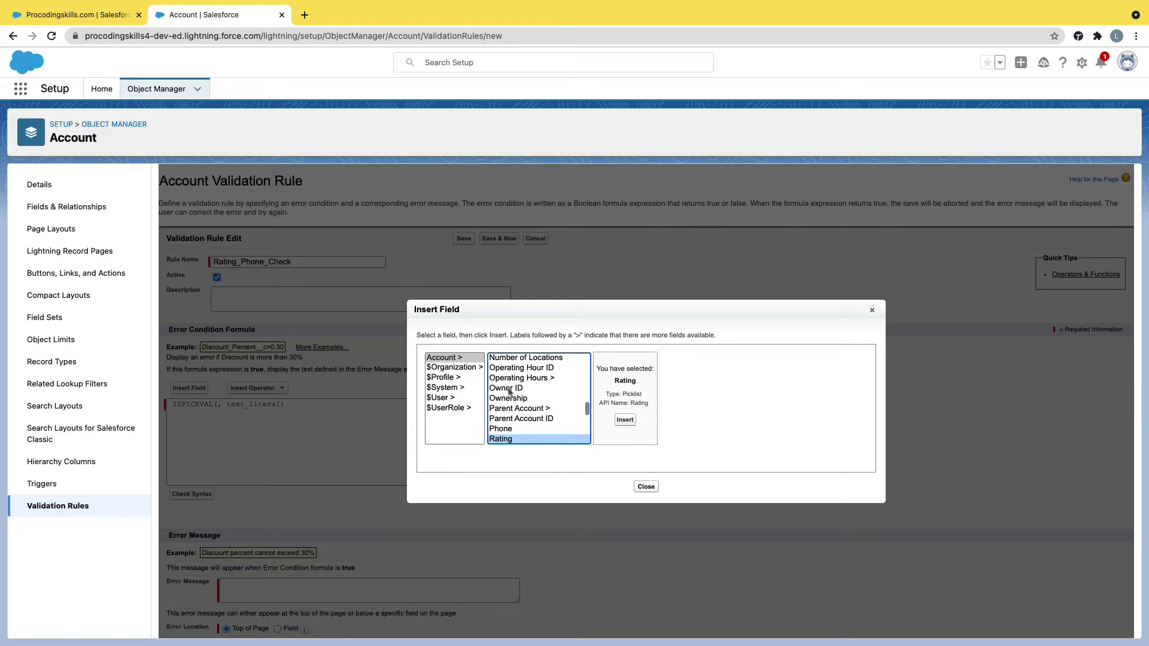
click(630, 421)
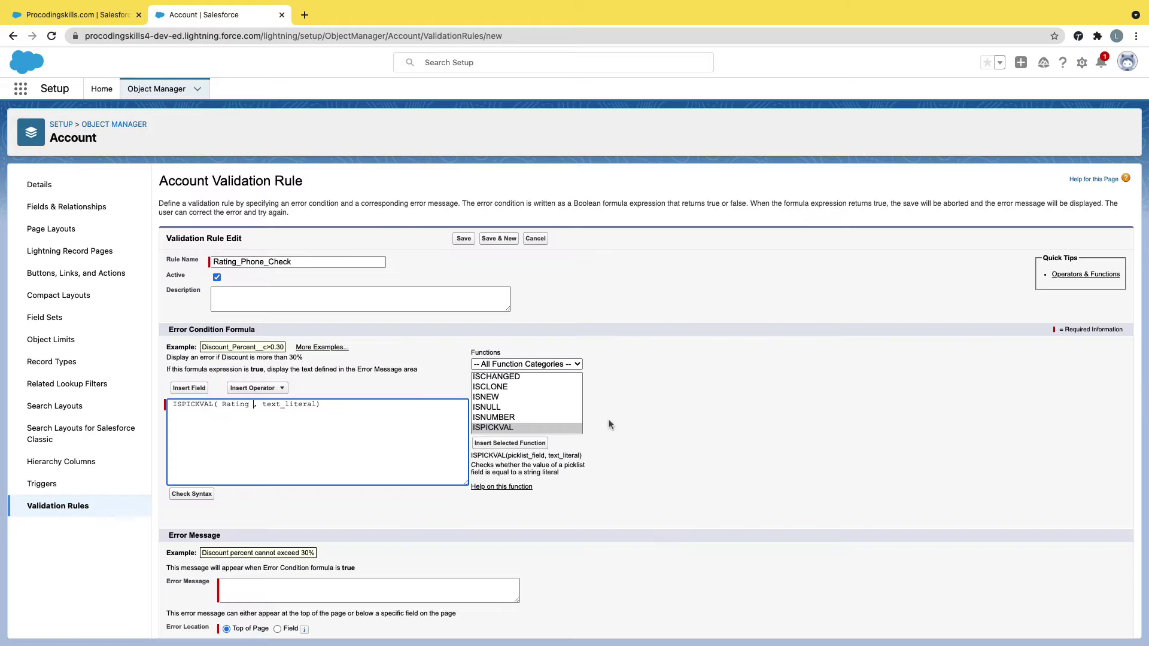
Replace the text_literal placeholder with "Hot"
click(143, 8)
click(230, 9)
double_click(288, 406)
key(BackSpace)
text("Hot")
Add ISNULL after the ISPICKVAL check and clear its expression placeholder
click(486, 417)
click(488, 407)
click(502, 443)
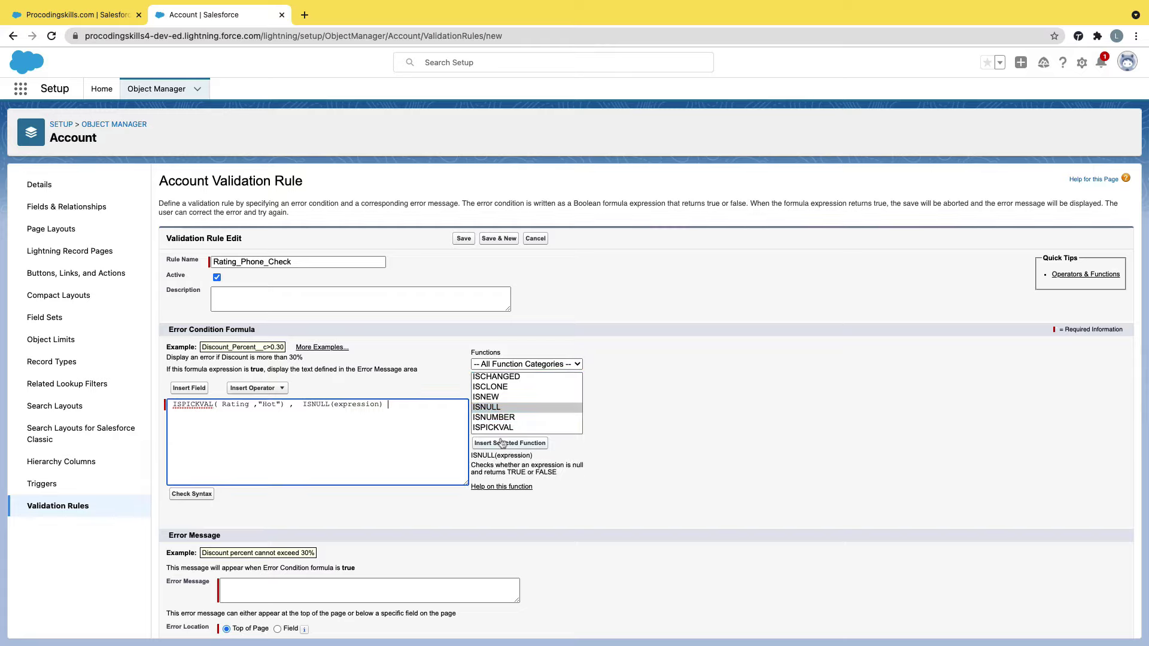
double_click(363, 407)
key(BackSpace)
Put the Phone field inside ISNULL and wrap both checks in AND(...)
click(189, 389)
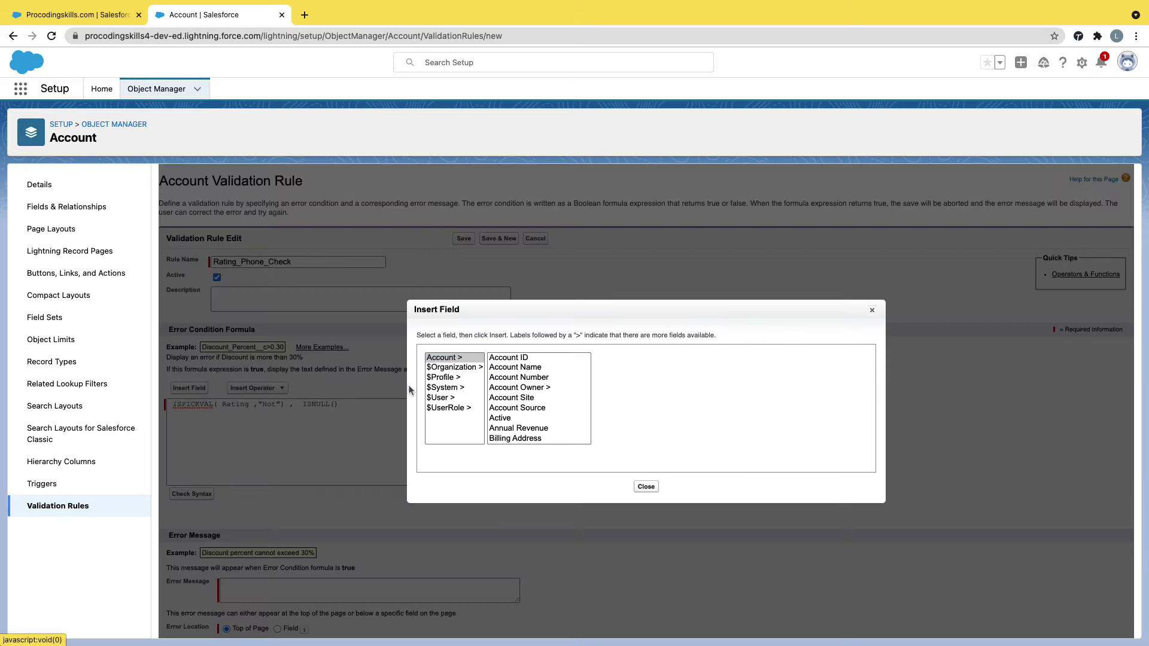
click(505, 389)
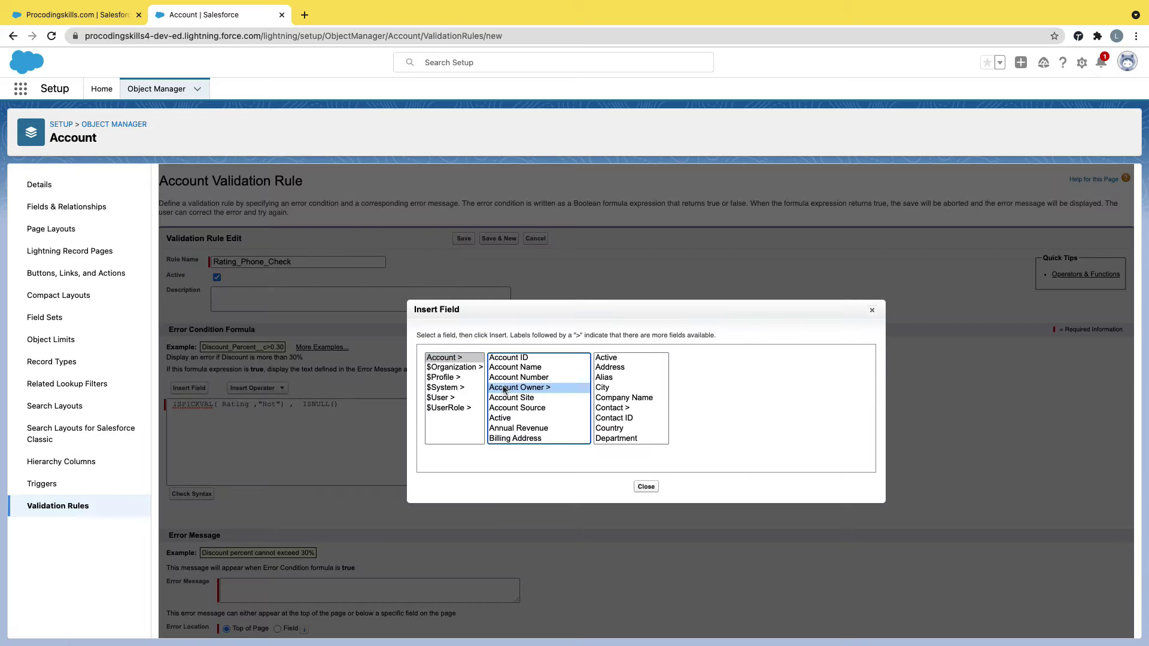
key(p)
key(p)
key(p)
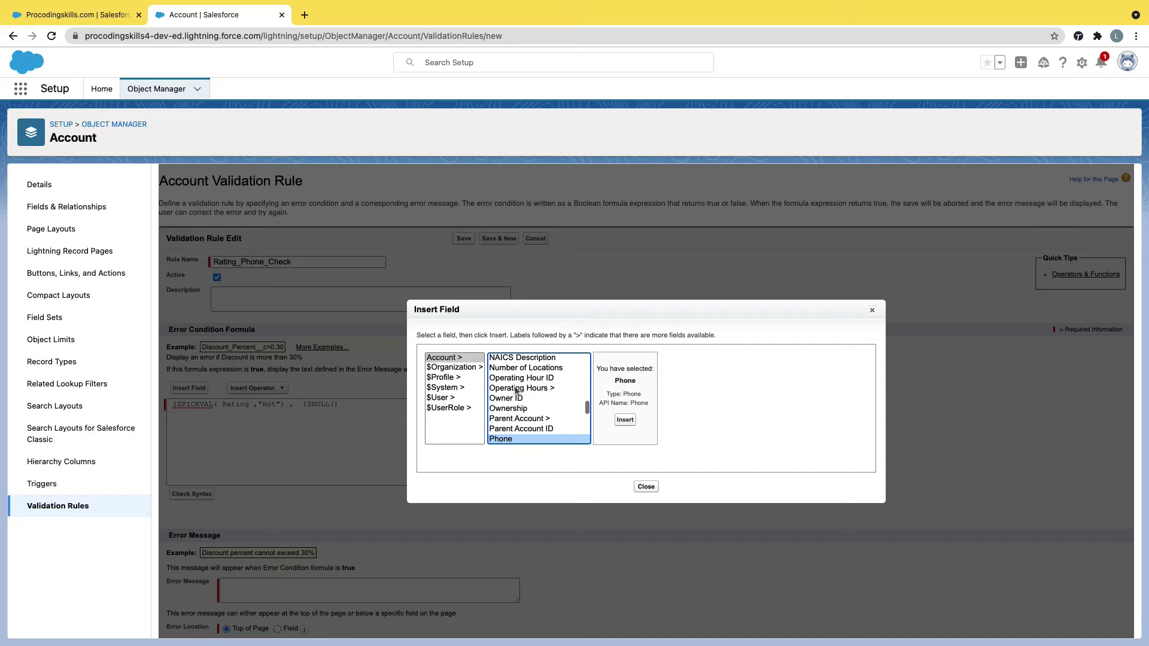
click(625, 420)
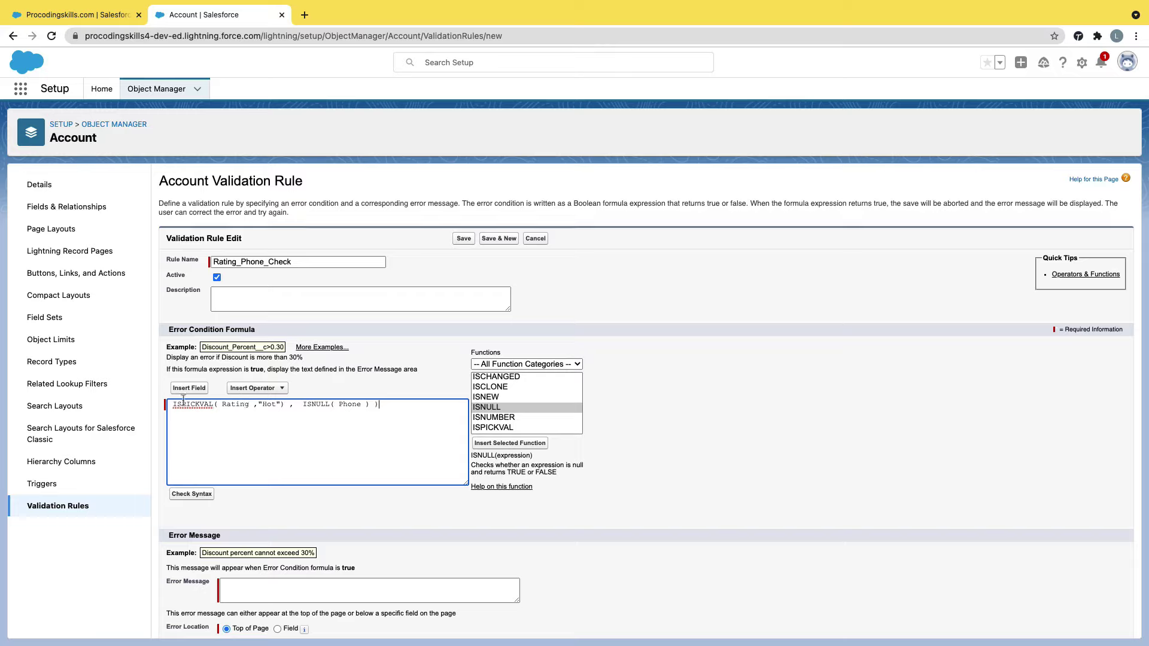
text(()
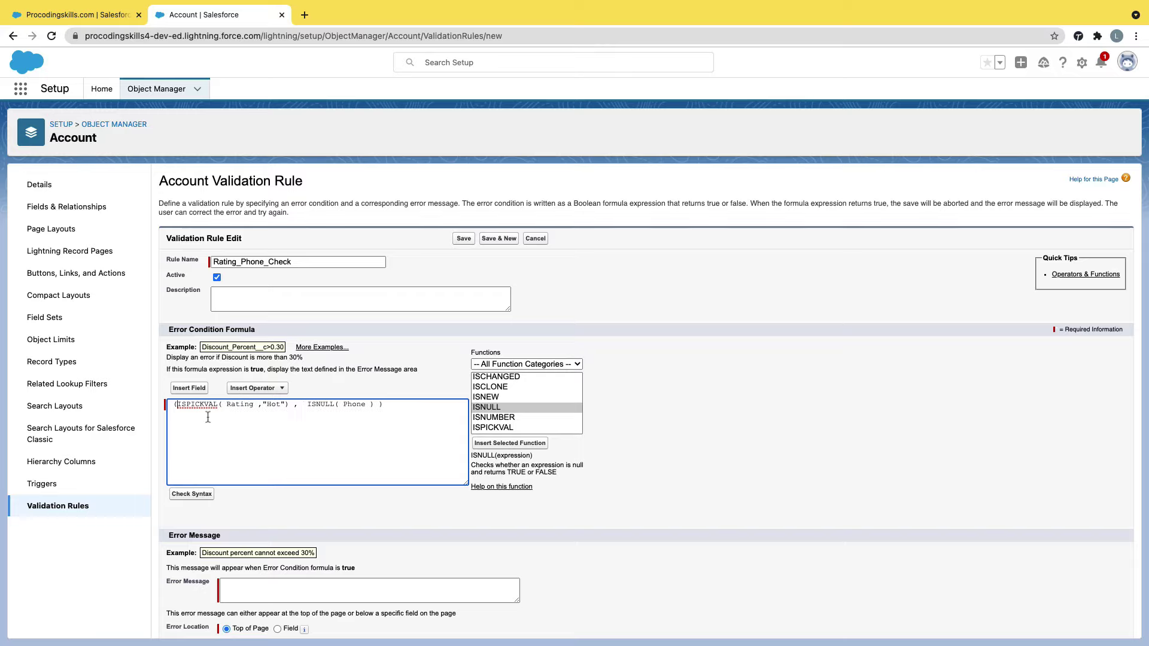
text(AND)
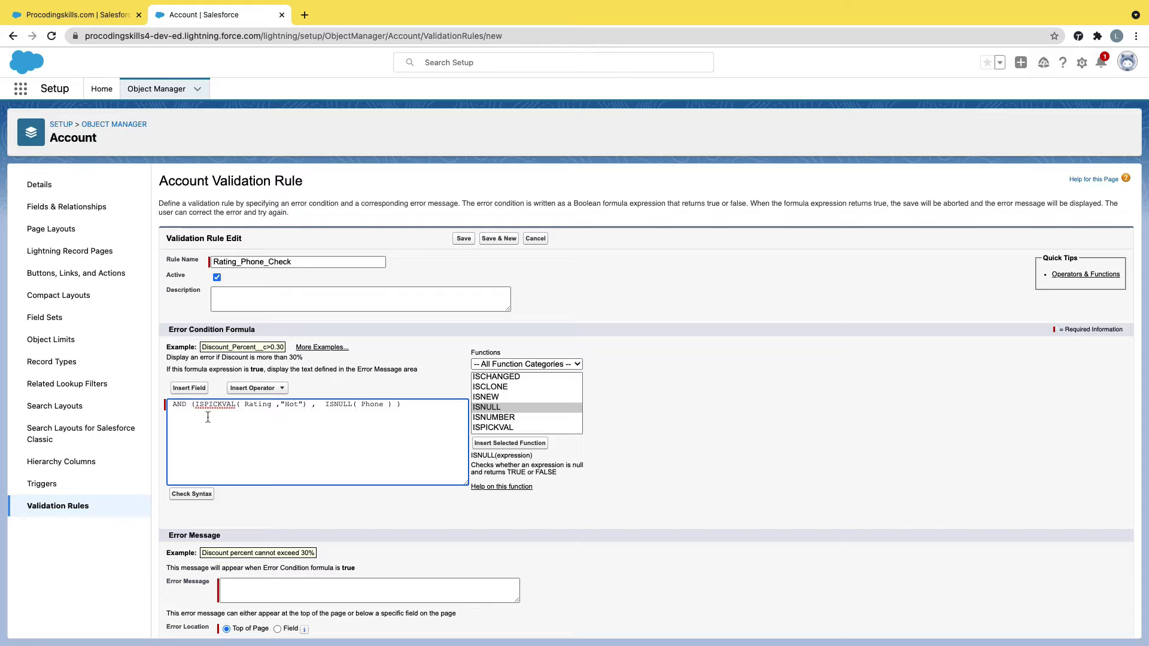
scroll(329, 413, down, 1)
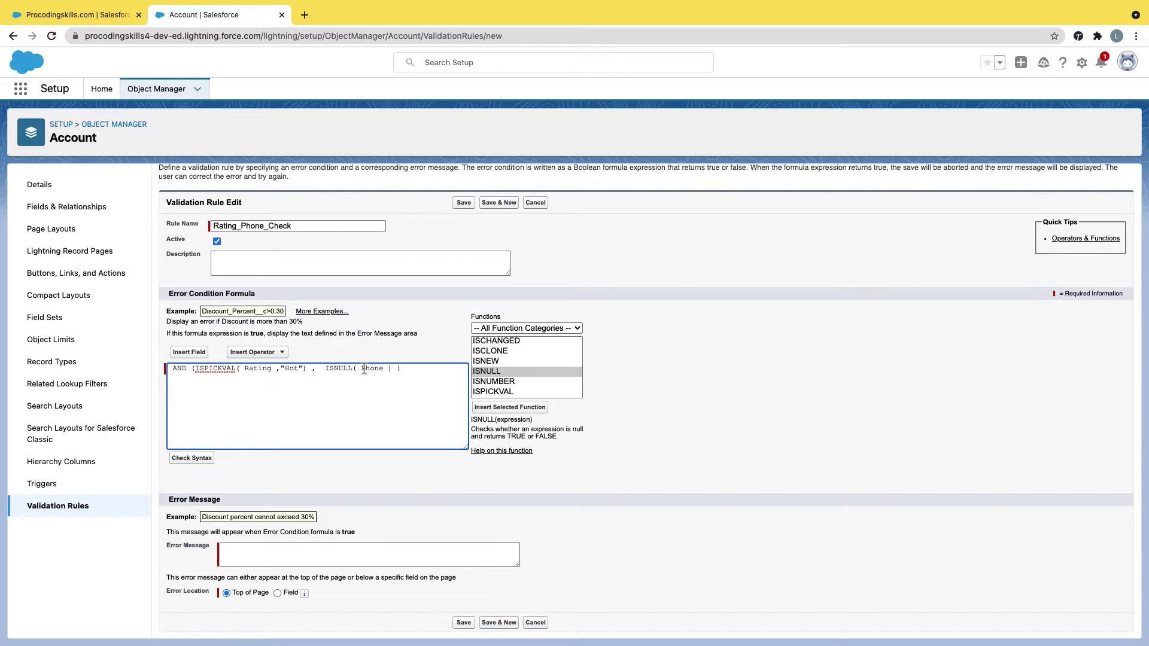
Enter 'Phone is required when Rating is Hot' as the error message
click(275, 547)
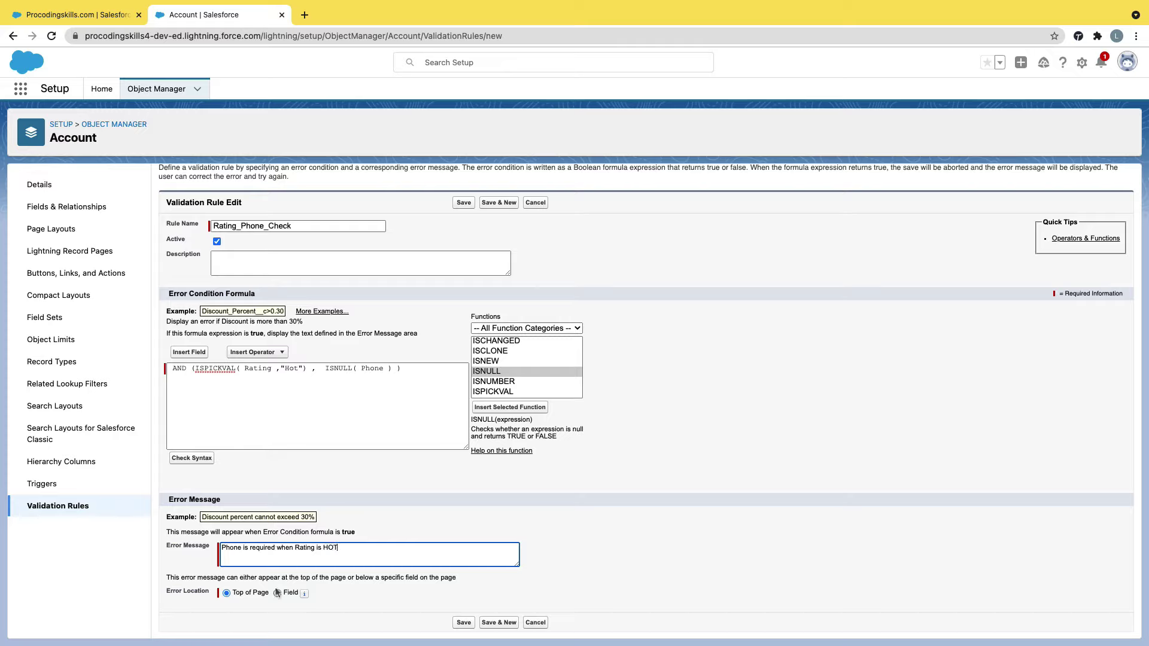
mouse_move(304, 593)
Clear the account name and save, triggering the 'Complete this field' error
click(96, 13)
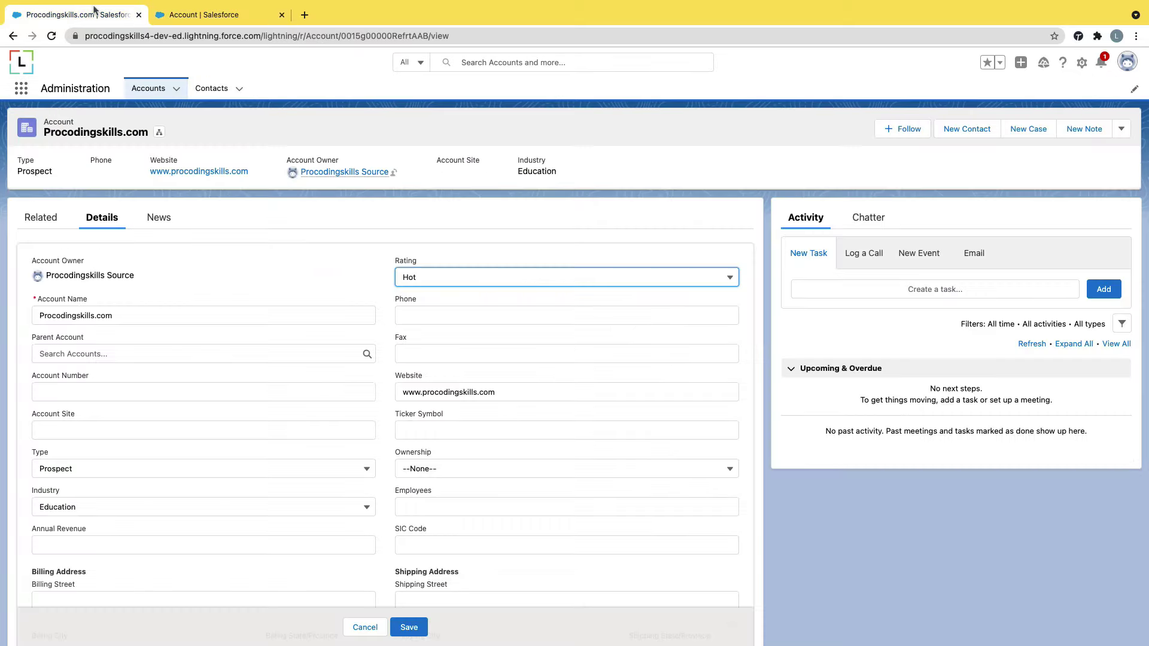
double_click(147, 315)
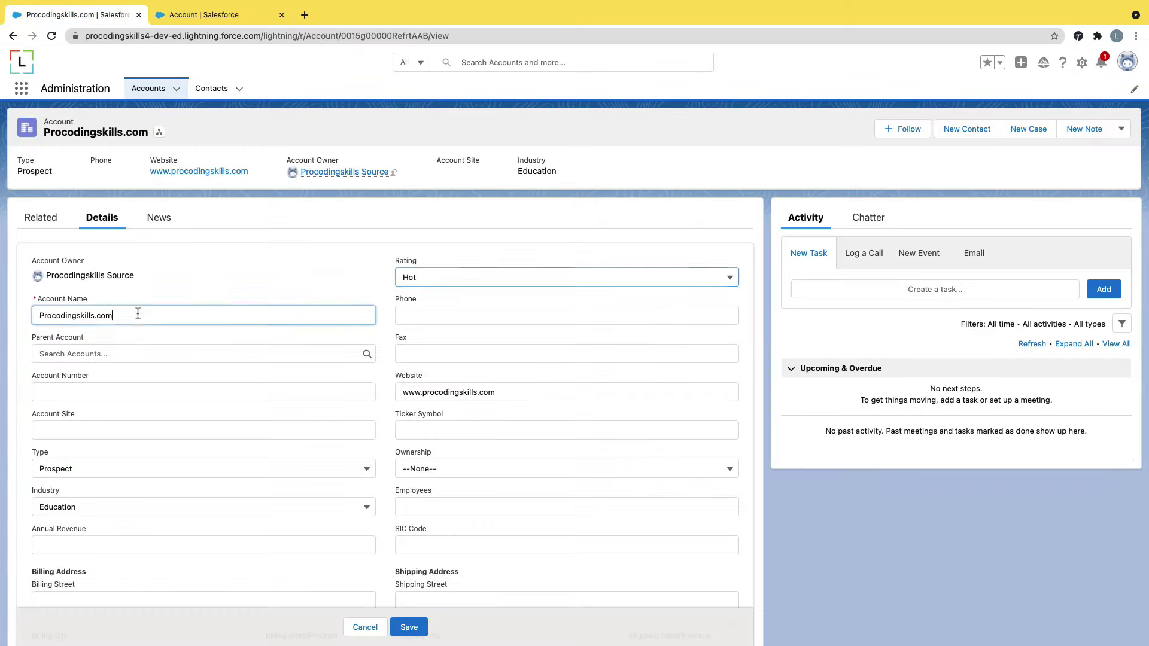
key(BackSpace)
click(408, 627)
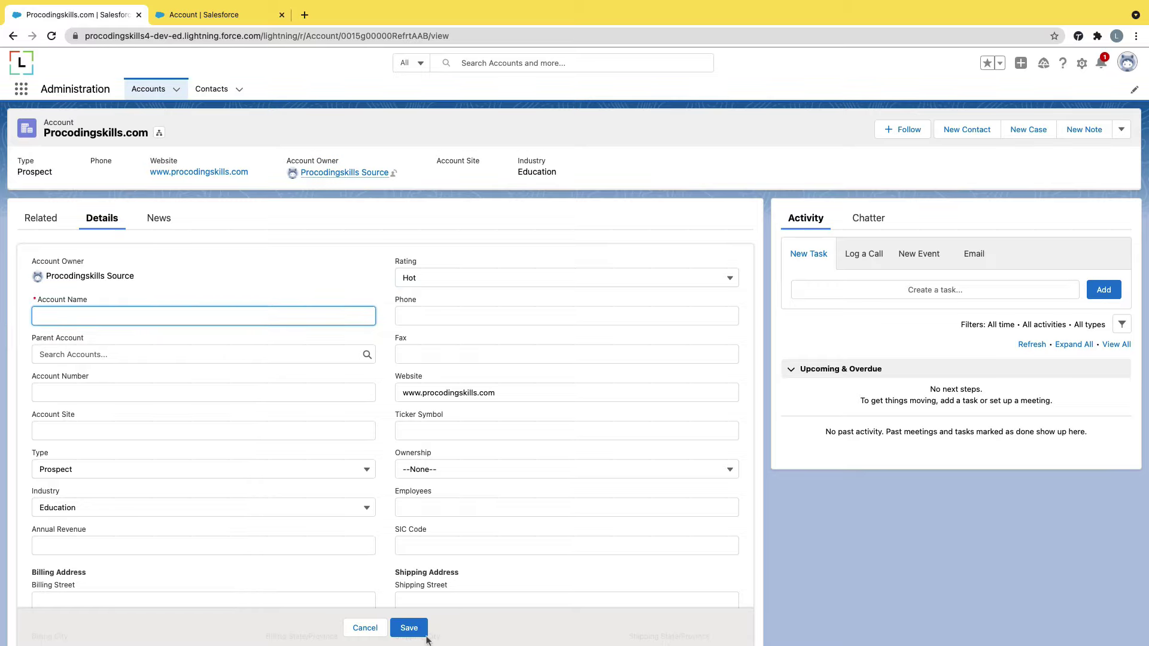
scroll(427, 614, down, 3)
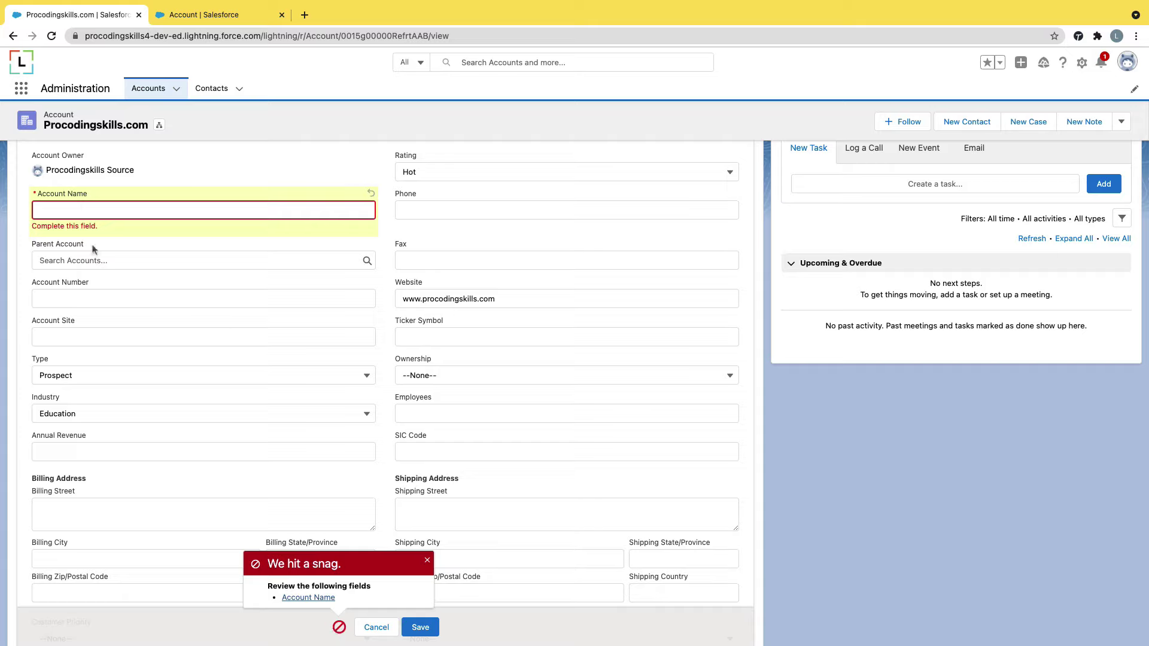
drag(32, 226, 113, 232)
click(197, 14)
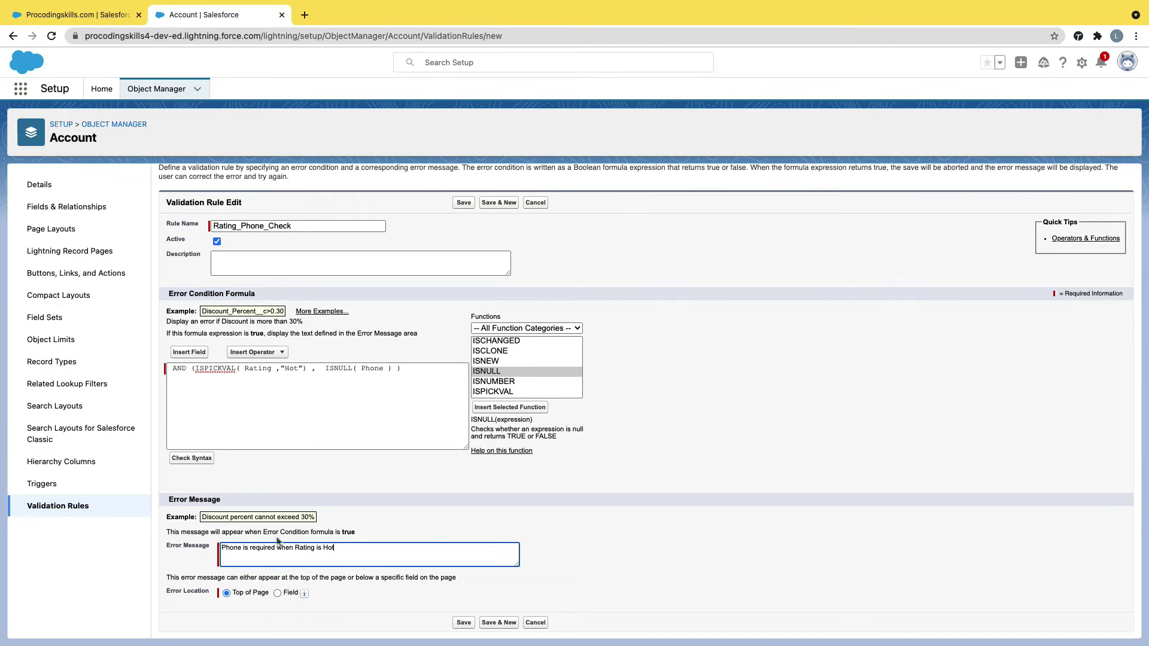
Set Error Location to Field: Phone and save Rating_Phone_Check
click(277, 594)
click(334, 594)
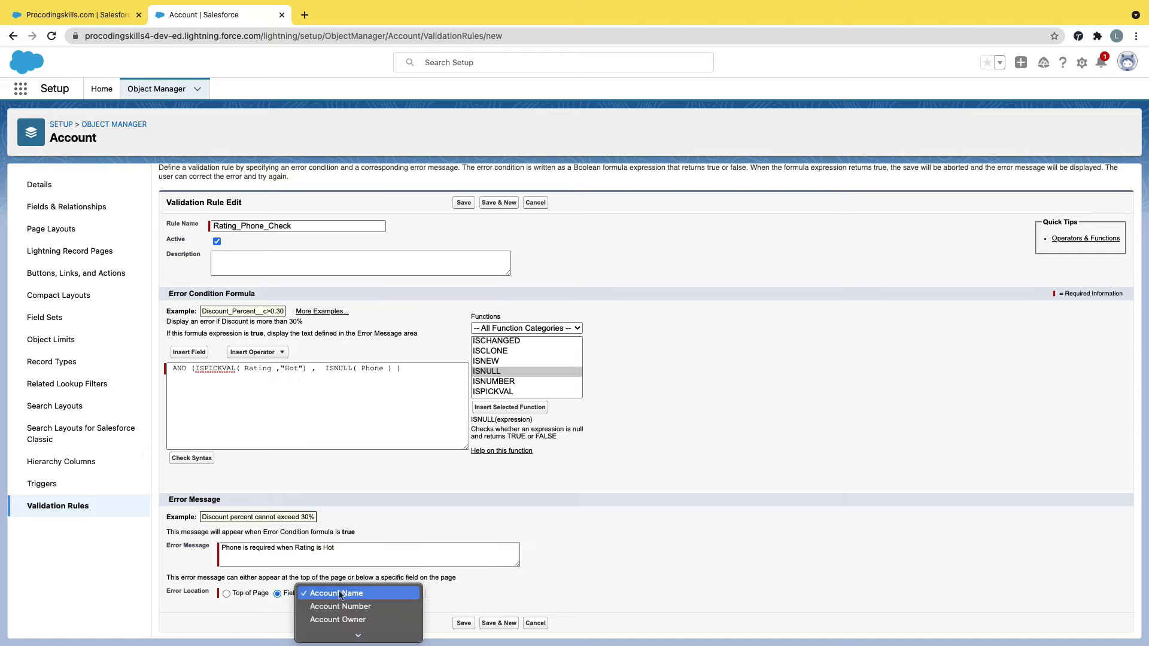
scroll(350, 620, down, 5)
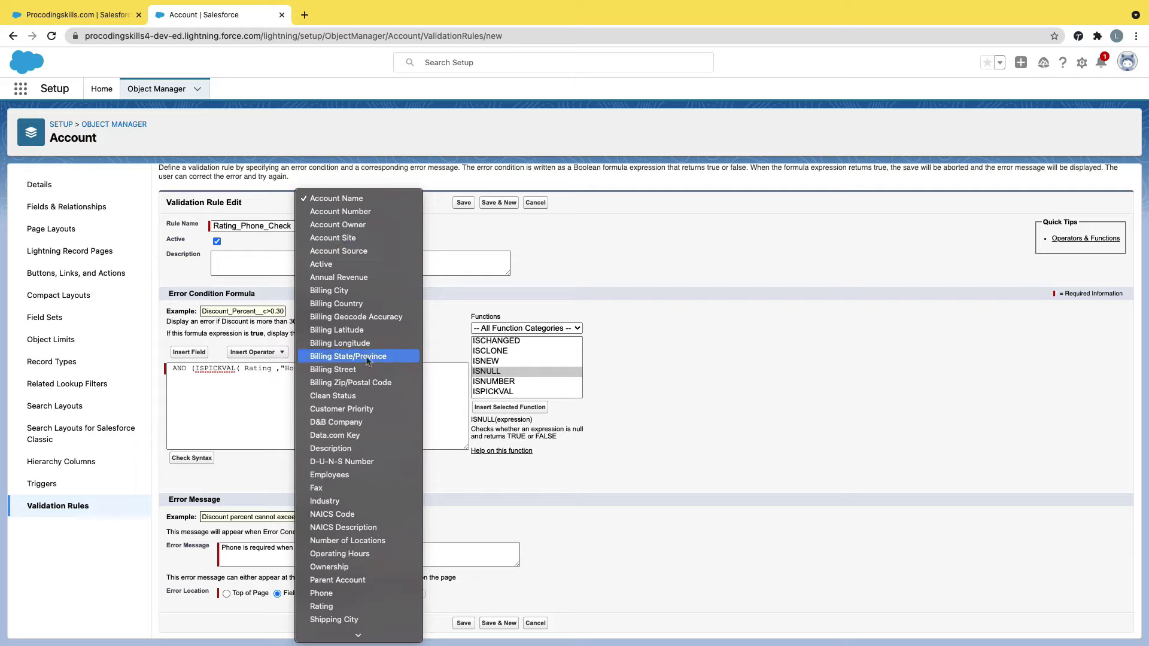
scroll(366, 370, down, 3)
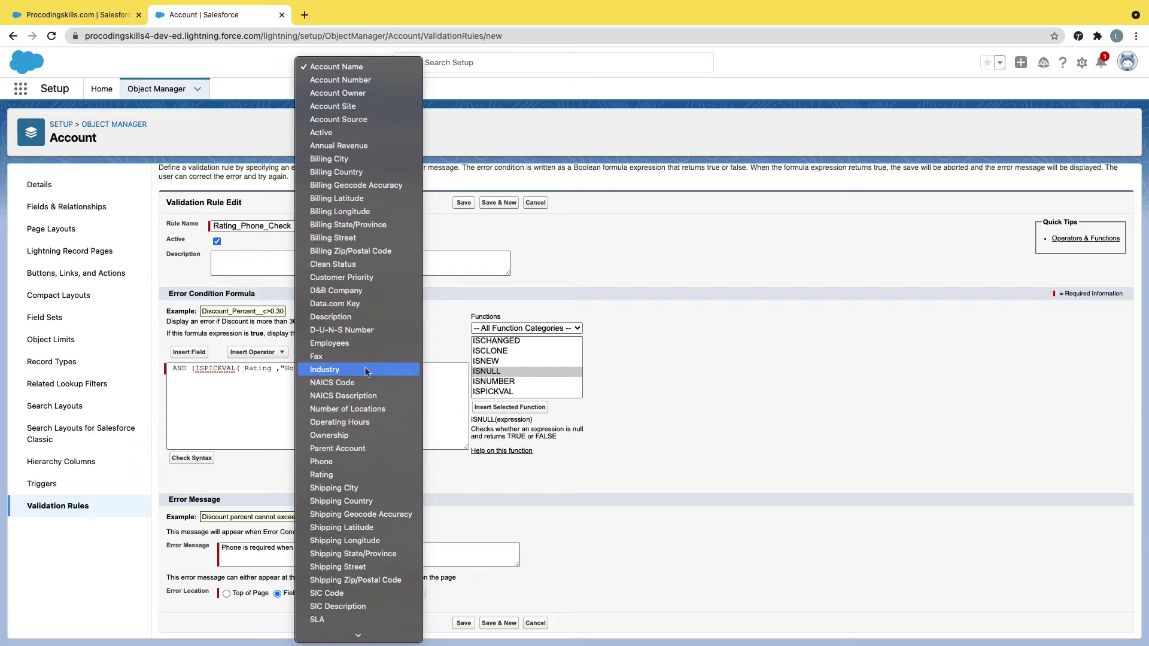
click(328, 462)
click(463, 623)
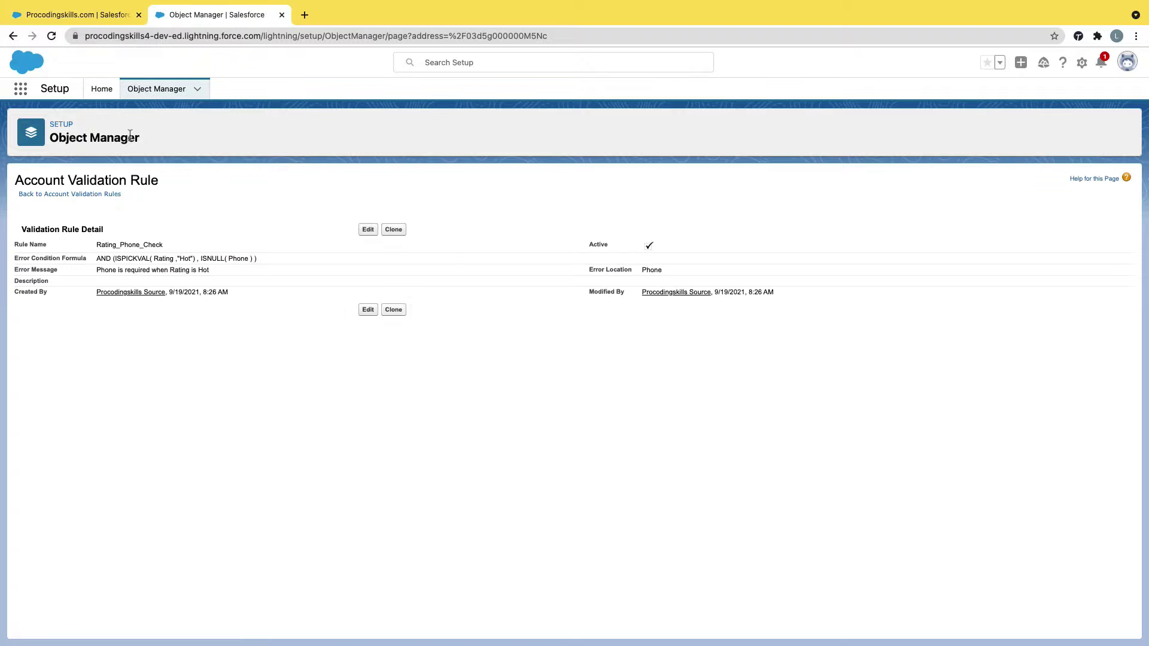
Cancel the failed edit, then re-edit and save the Hot account with Phone empty
click(67, 17)
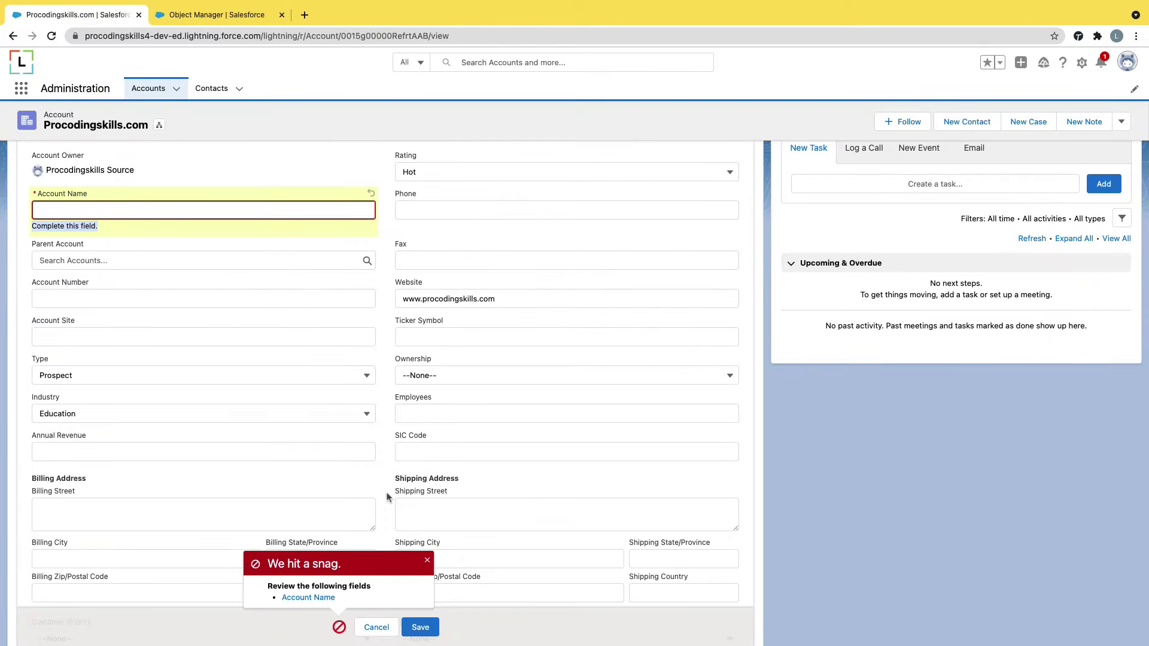
click(388, 632)
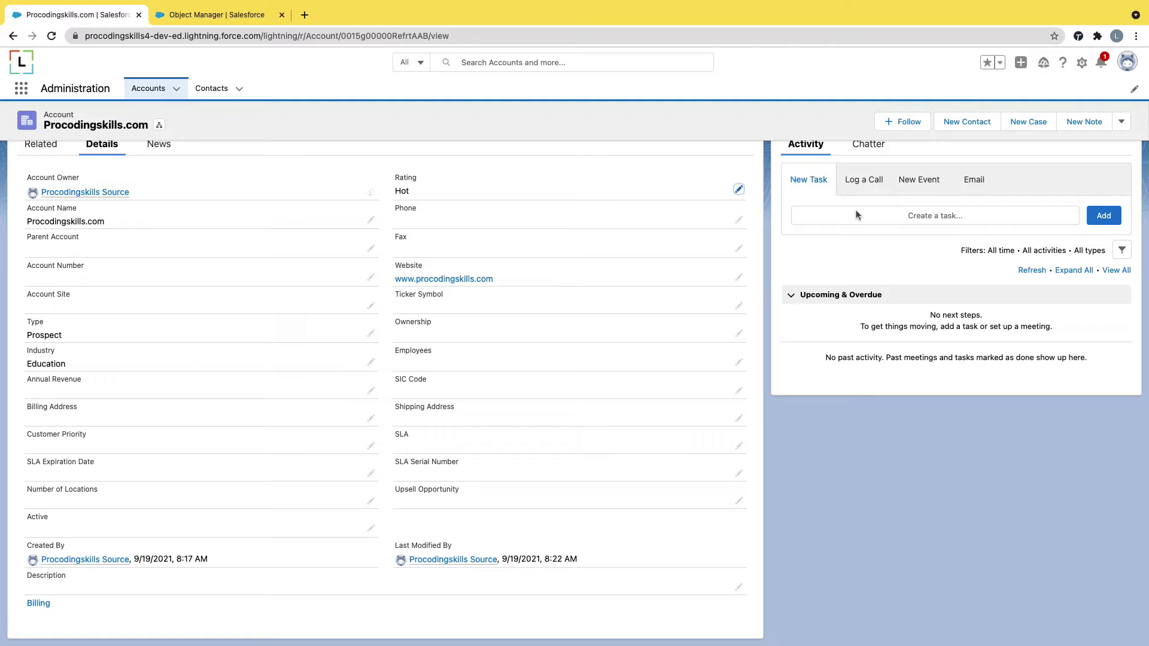
click(1122, 121)
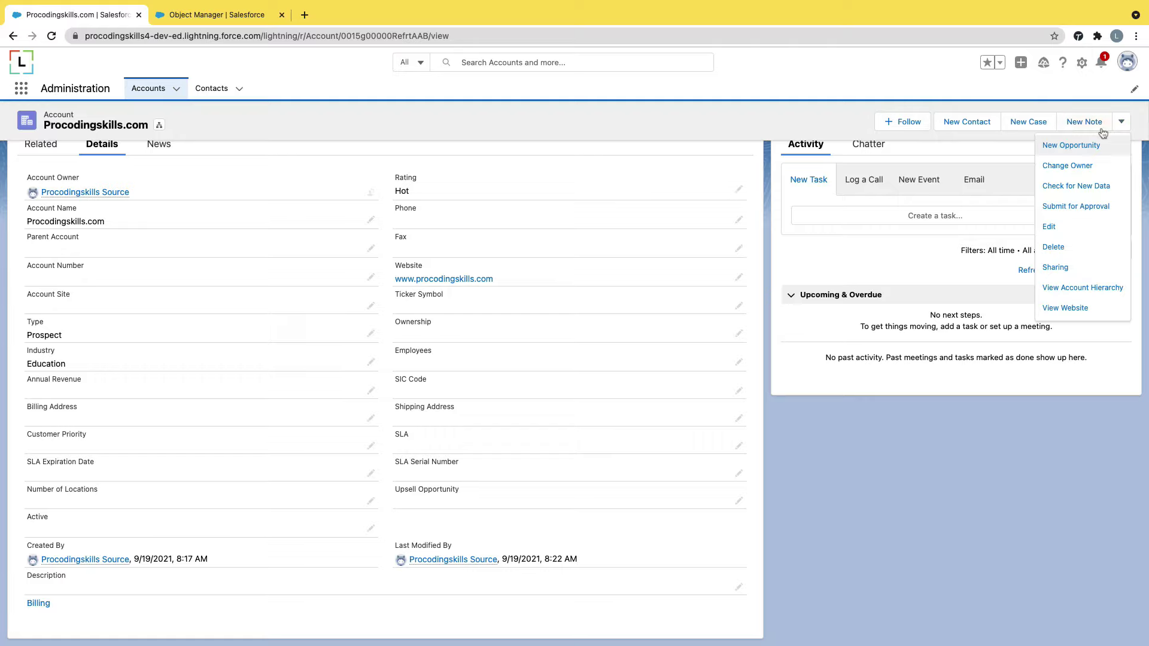
click(1068, 230)
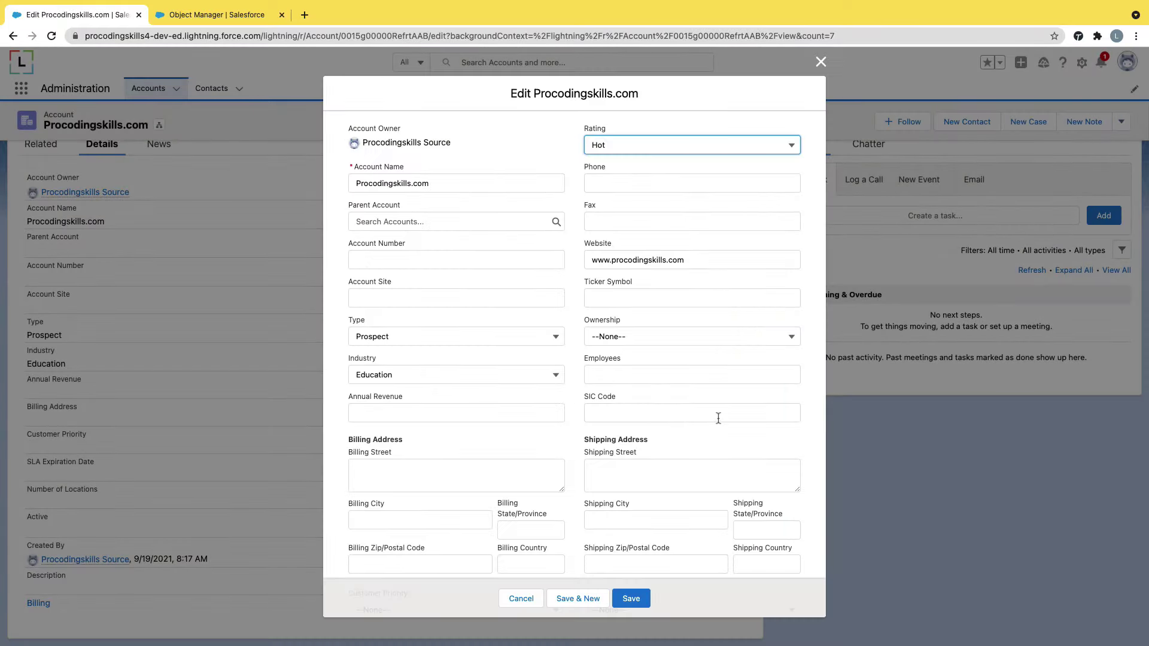
click(634, 599)
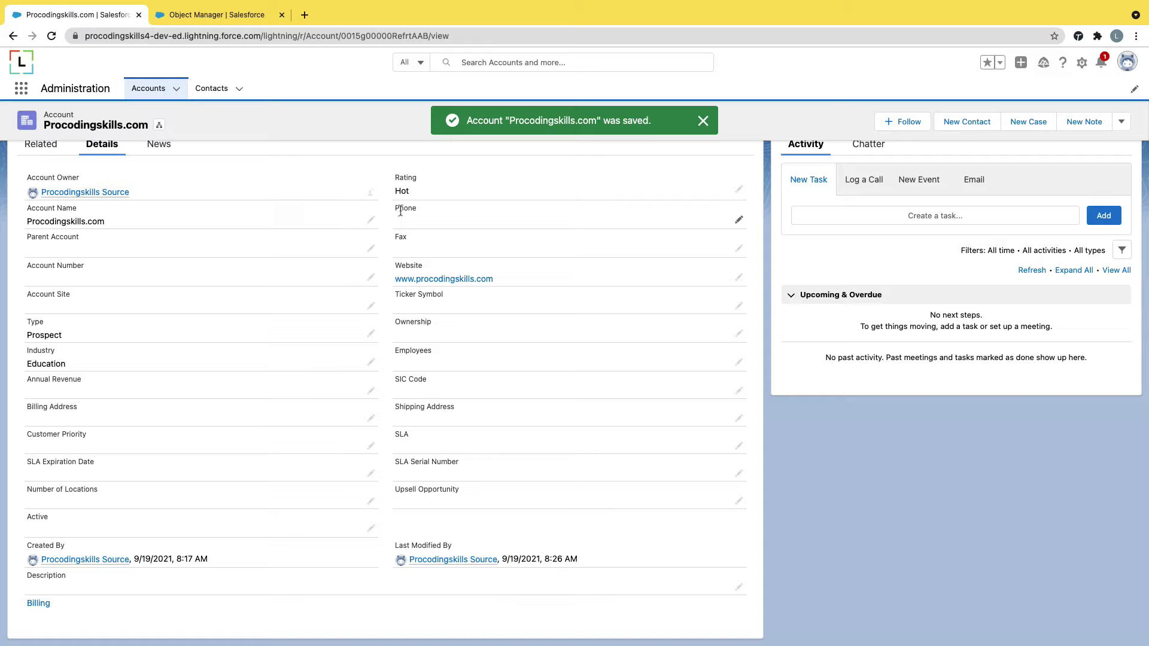
Confirm the saved account's Phone field is still empty
drag(394, 209, 418, 211)
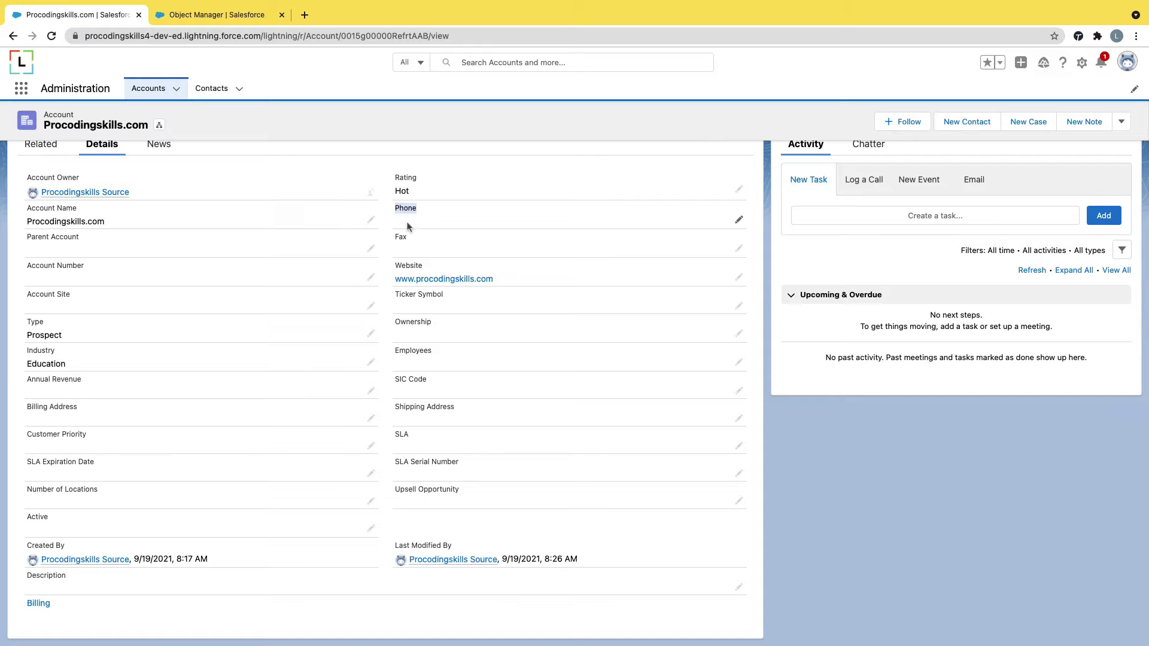
click(406, 226)
drag(397, 211, 417, 211)
click(227, 15)
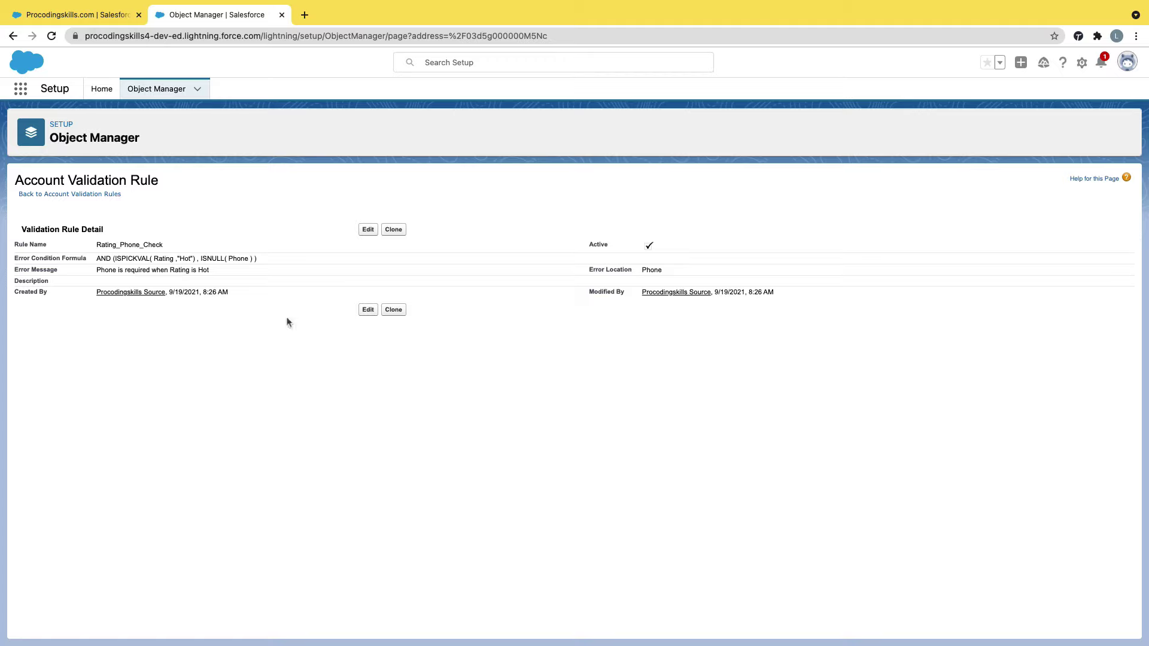
Change ISNULL( Phone ) to ISBLANK( Phone ) in the formula and save the rule
click(368, 232)
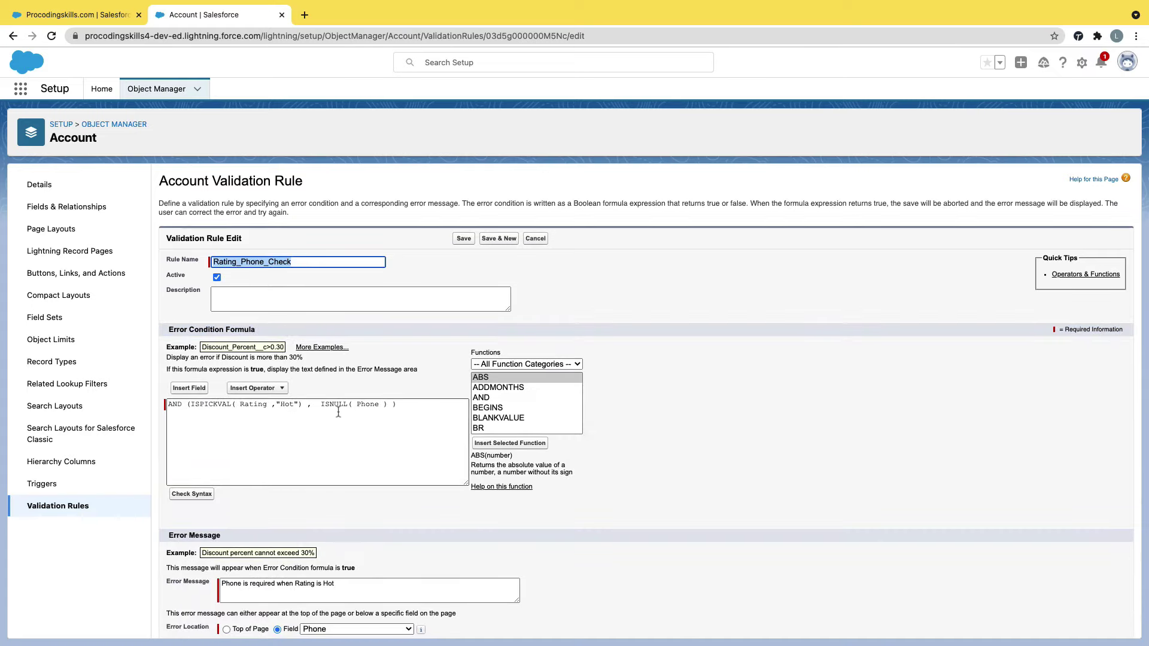
drag(330, 406, 347, 405)
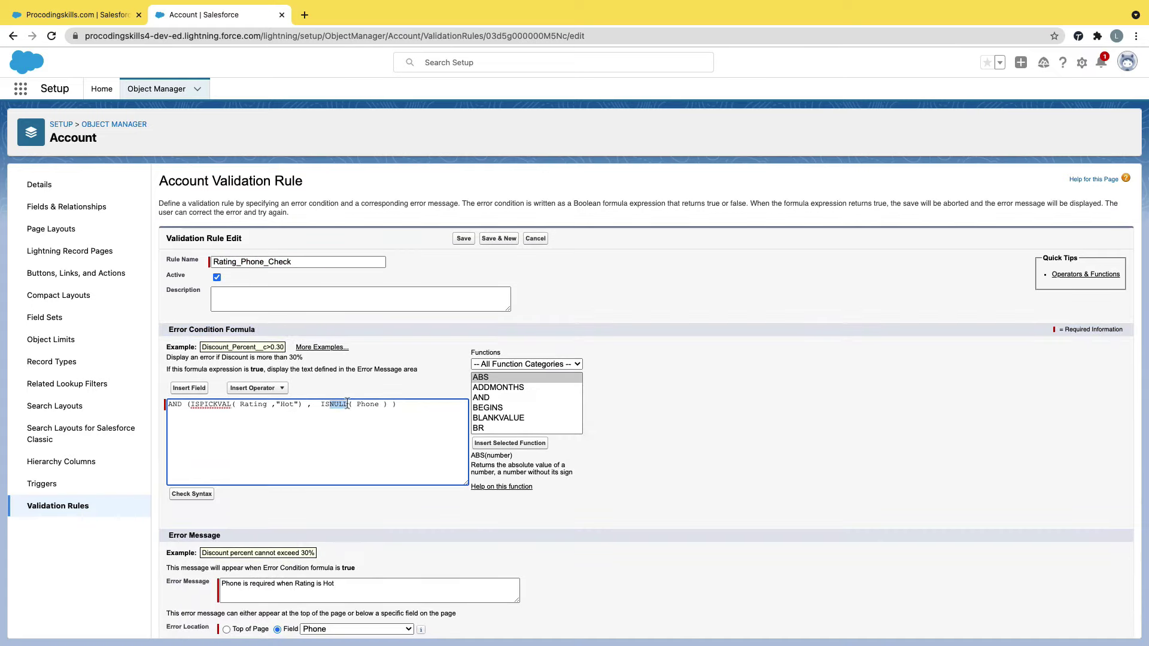
text(BLANK)
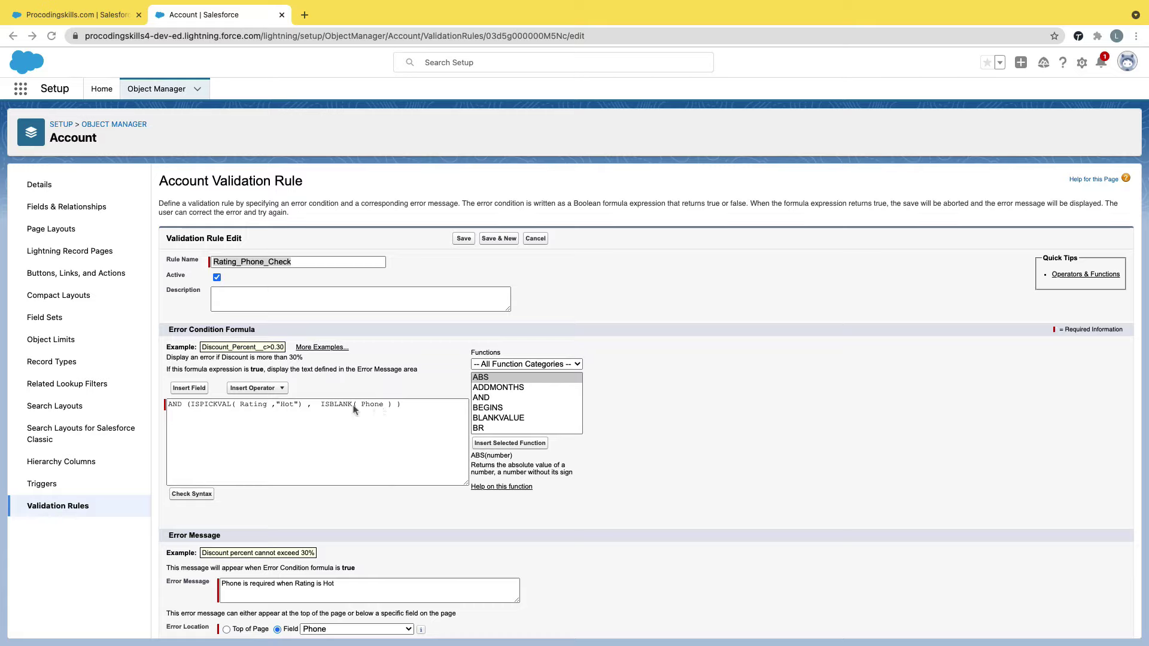
scroll(444, 247, down, 1)
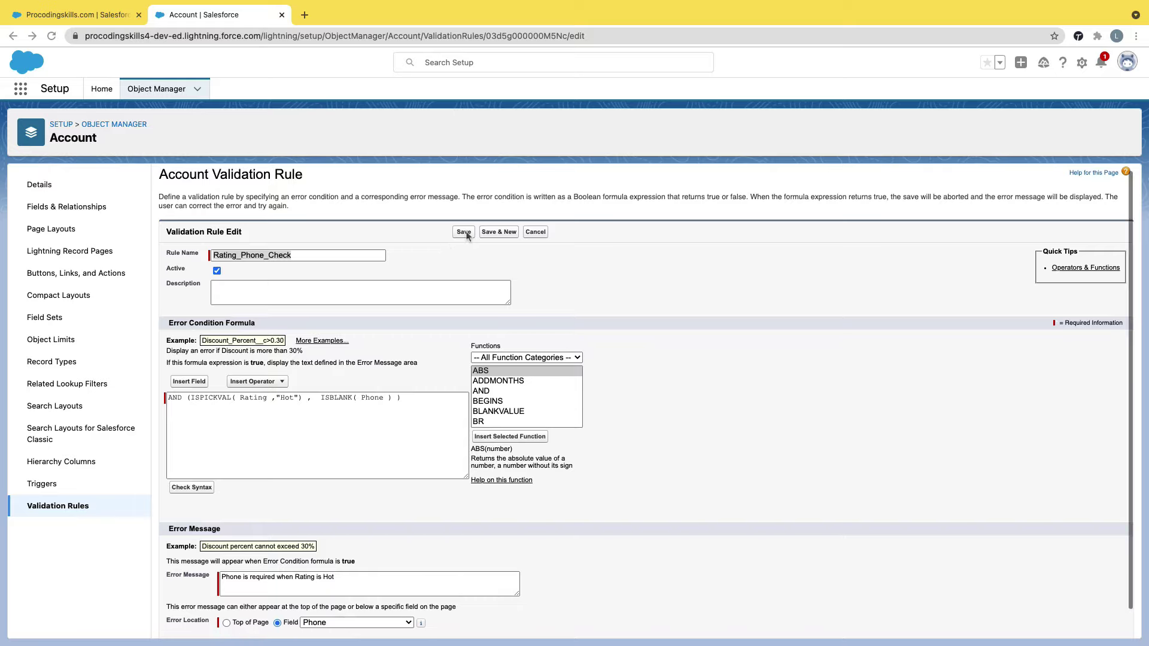
click(465, 236)
scroll(425, 339, down, 1)
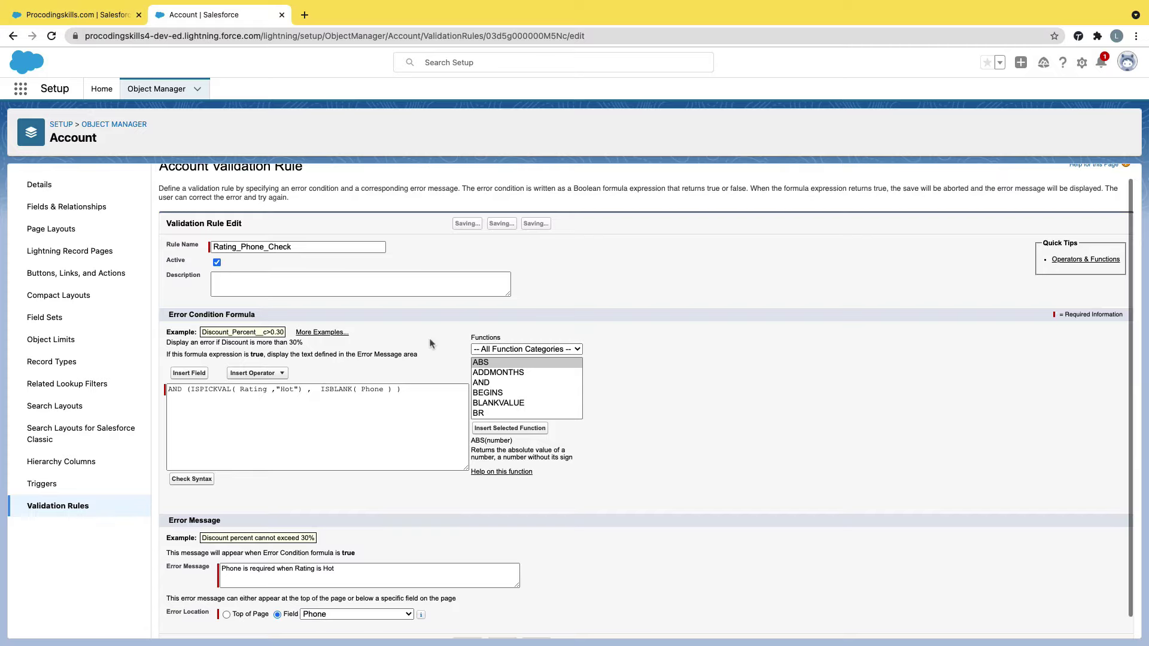
click(96, 20)
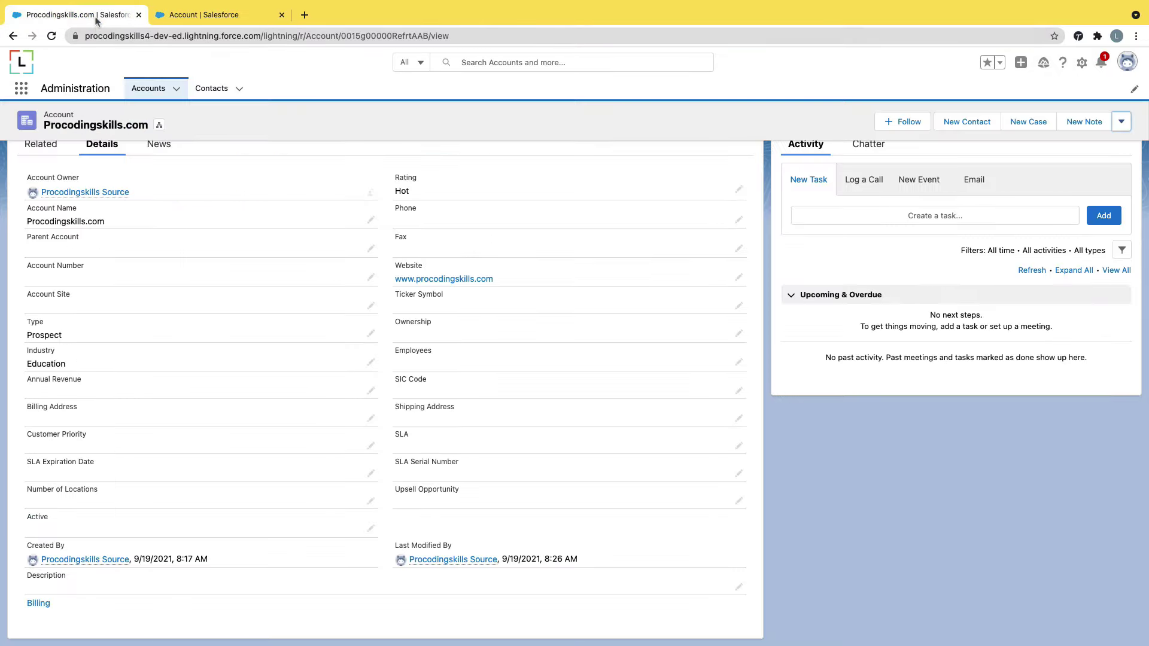
Edit the account and attempt saving with Phone empty to trigger the rule's error
click(1121, 122)
click(1069, 227)
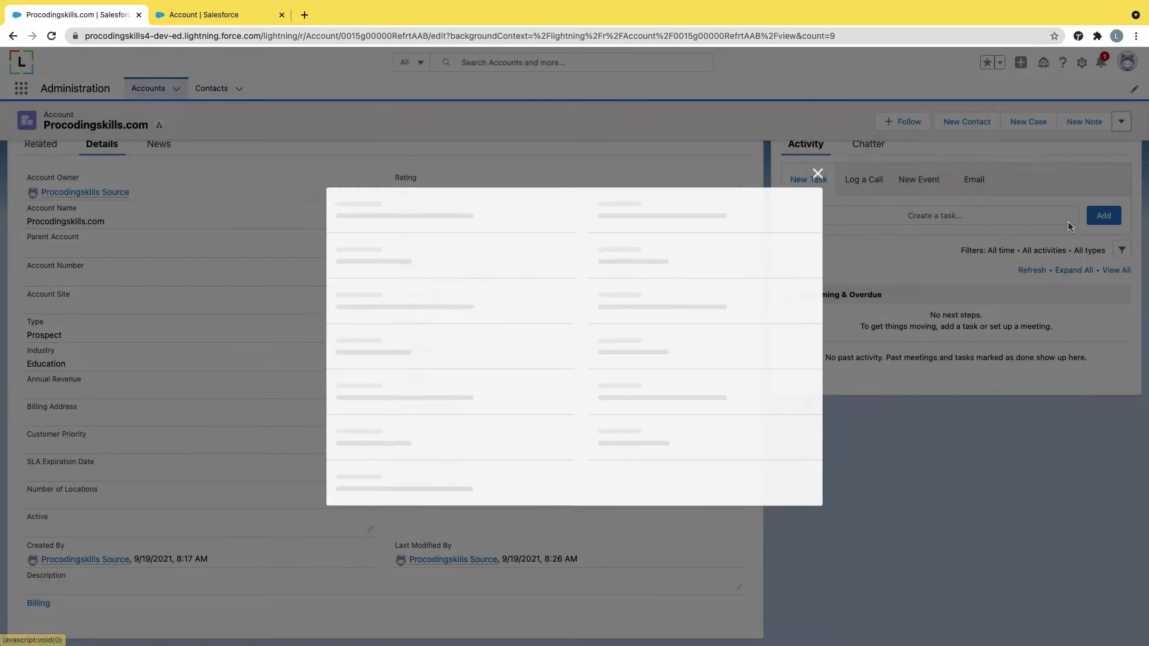
click(622, 601)
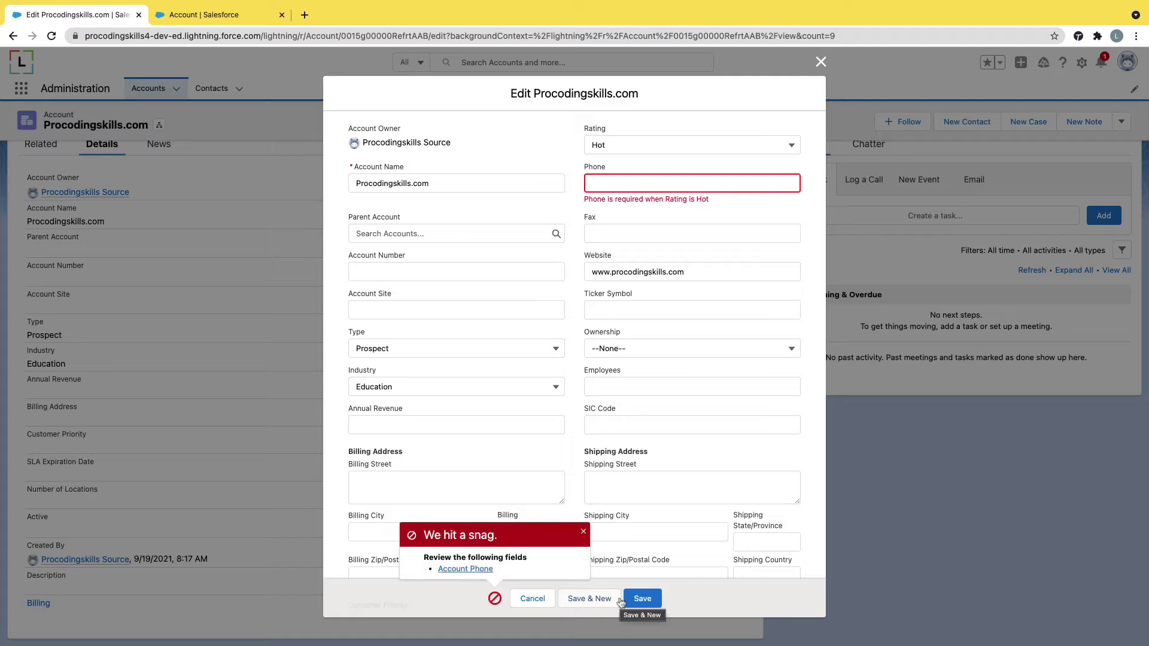
Enter a phone number in the Phone field and save the account
click(675, 190)
text(9876543210)
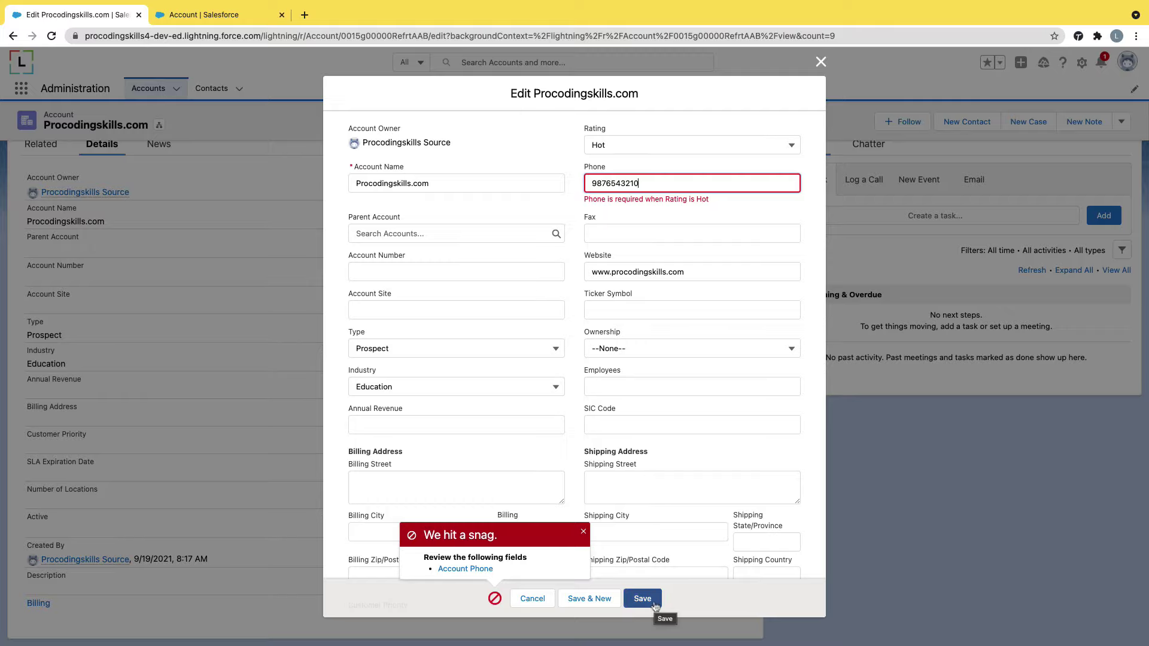
click(643, 599)
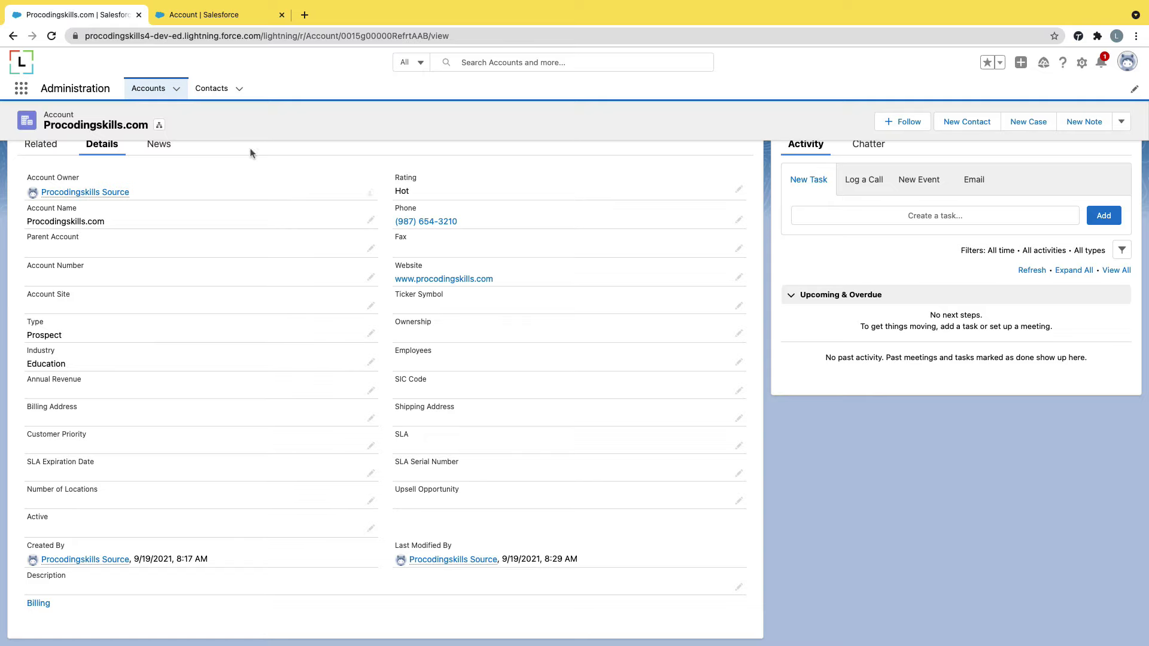
click(238, 15)
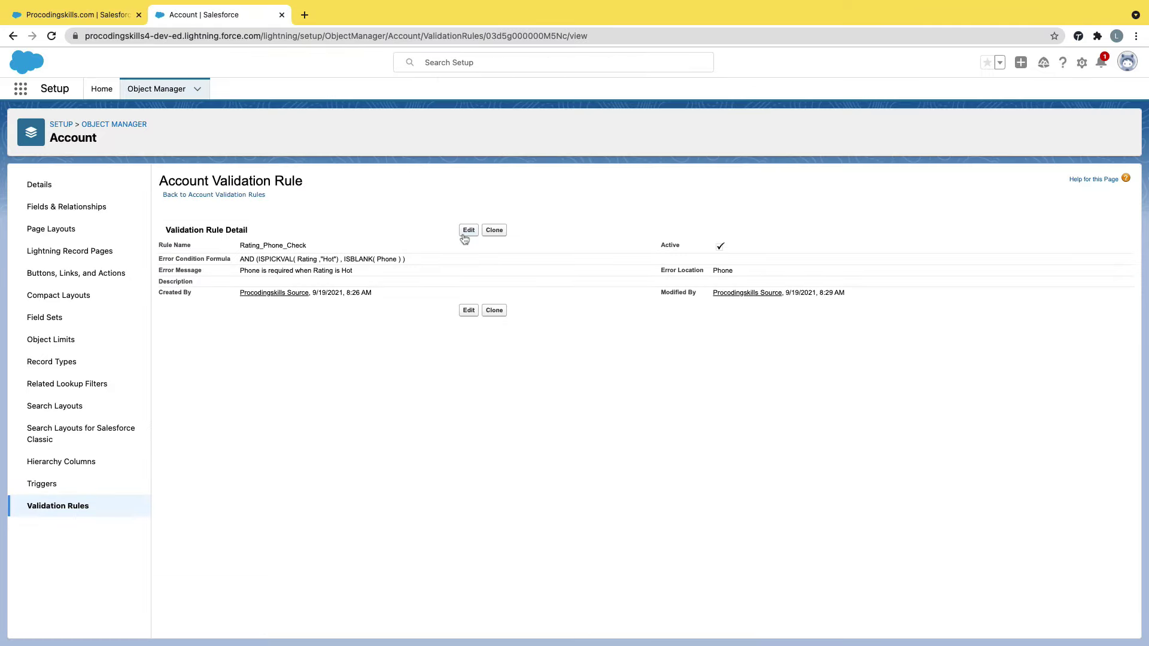
click(466, 234)
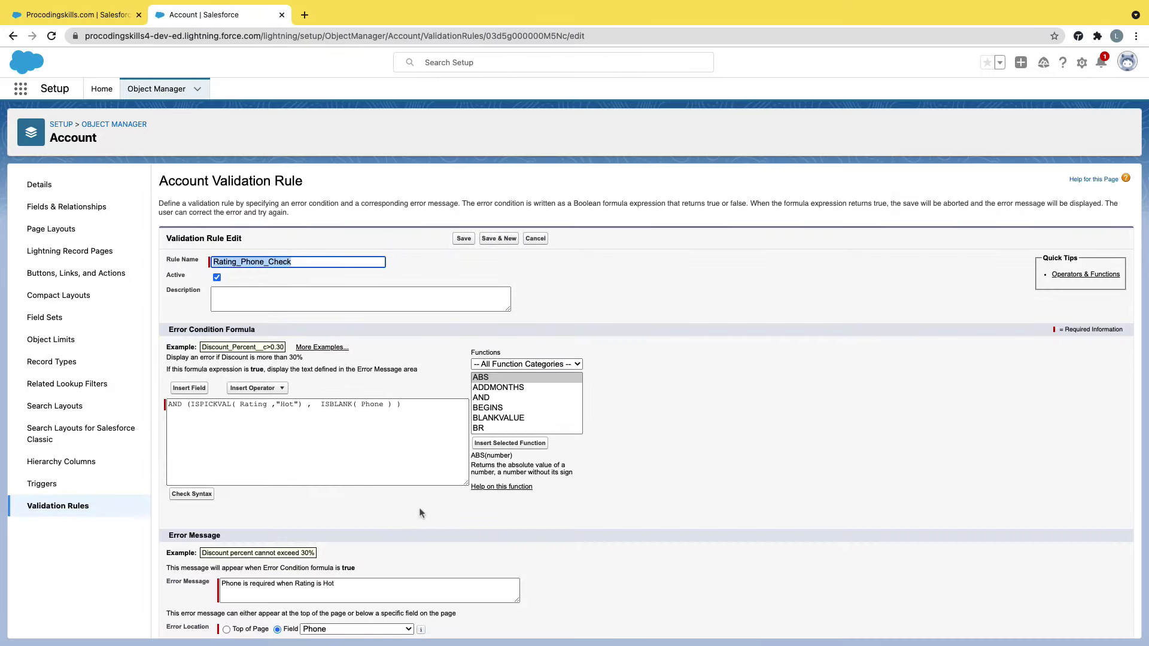
scroll(422, 513, down, 2)
click(409, 593)
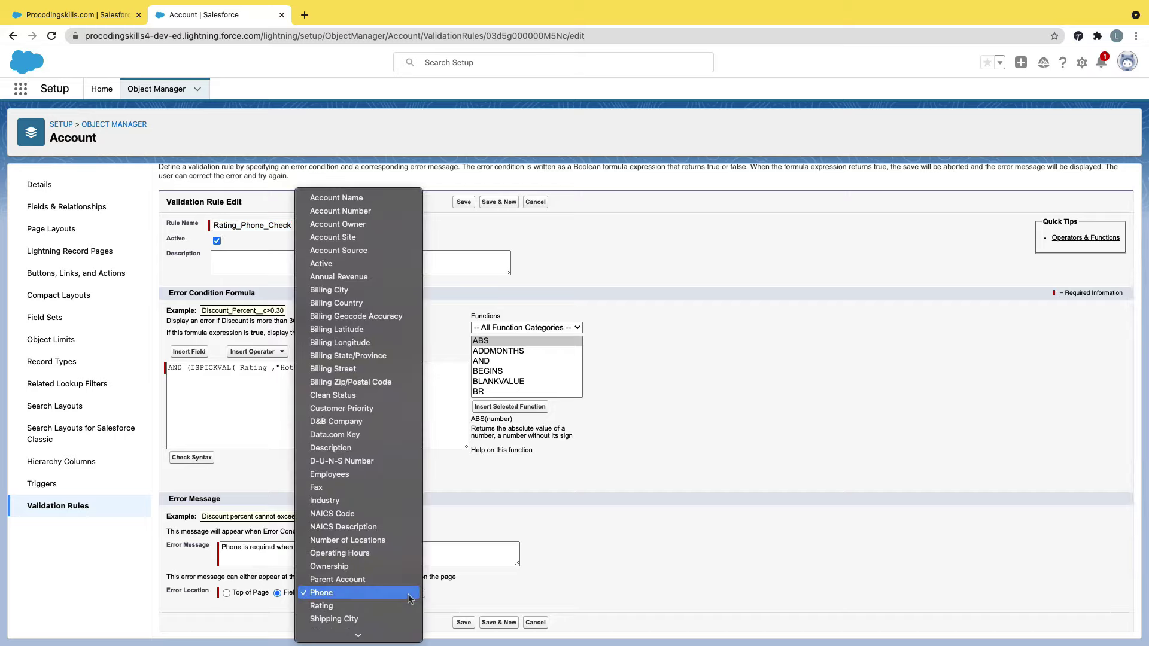
click(508, 588)
drag(344, 546, 169, 547)
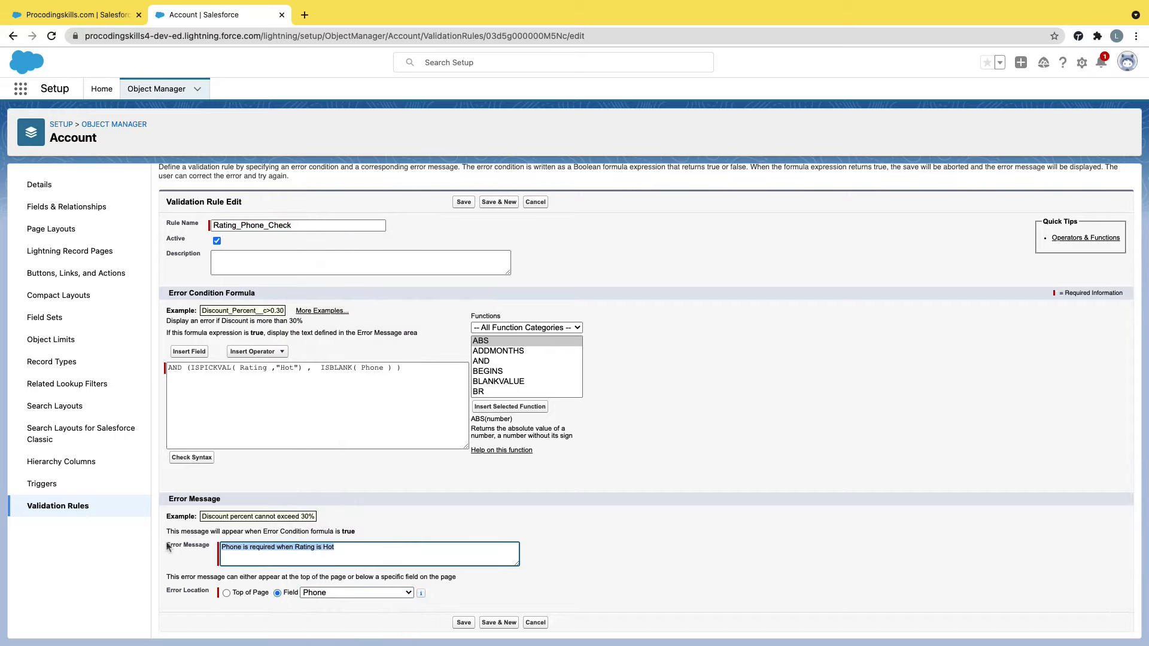
click(351, 551)
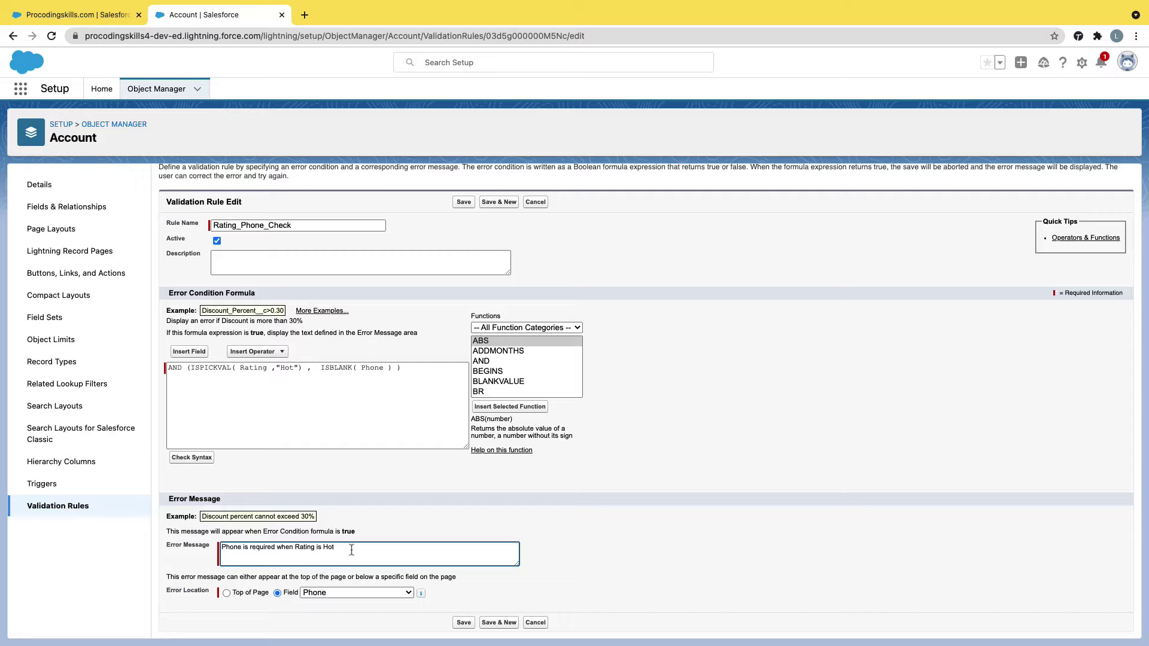
drag(351, 549, 218, 547)
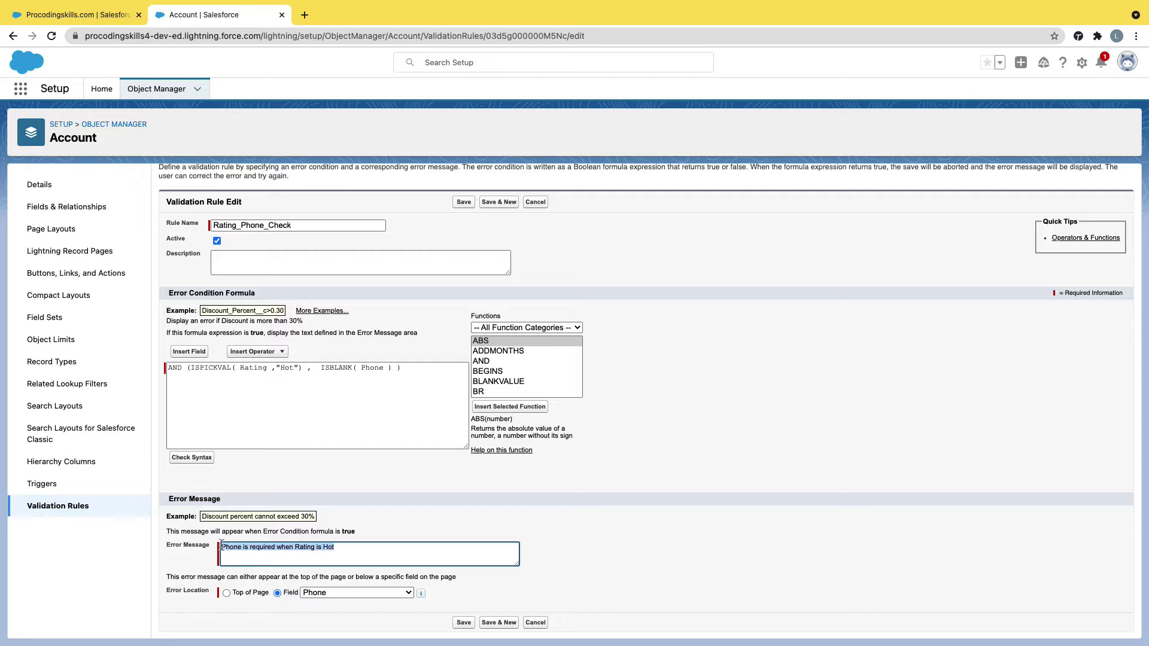
click(471, 623)
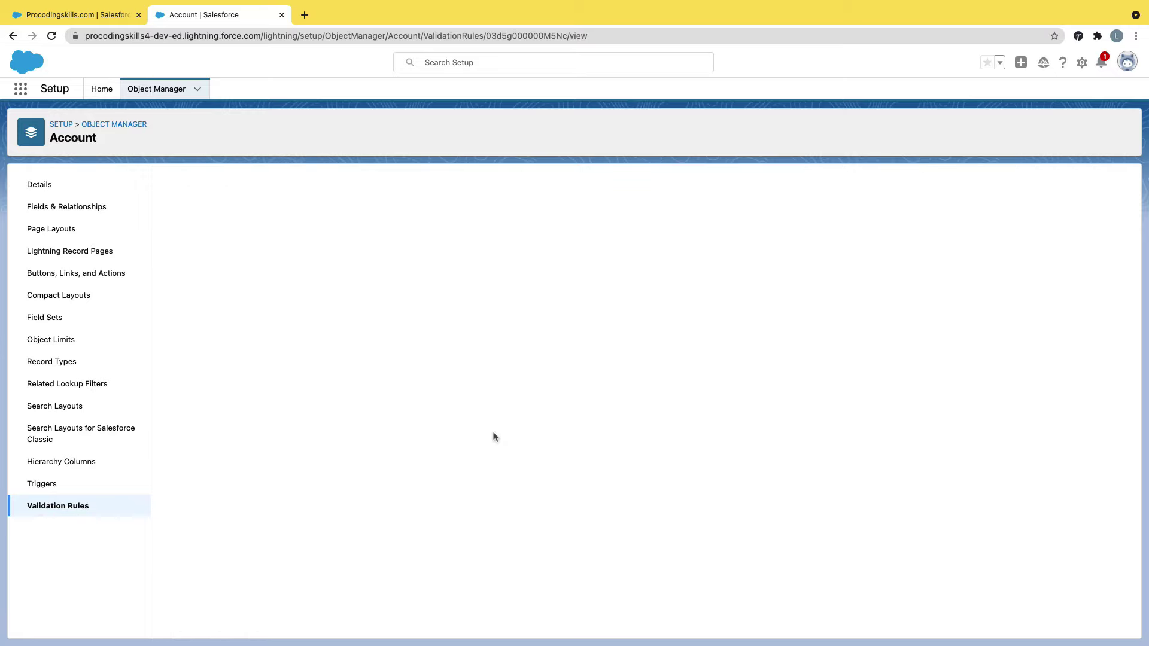